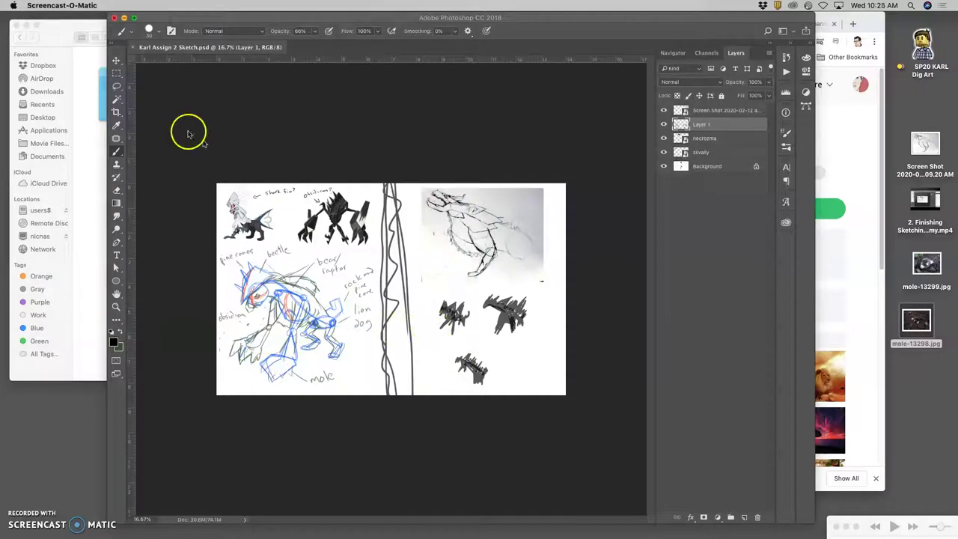
Bring the Finder References folder, with its six reference subfolders, in front of the sketch
{"action": "left_click", "coordinate": [86, 146]}
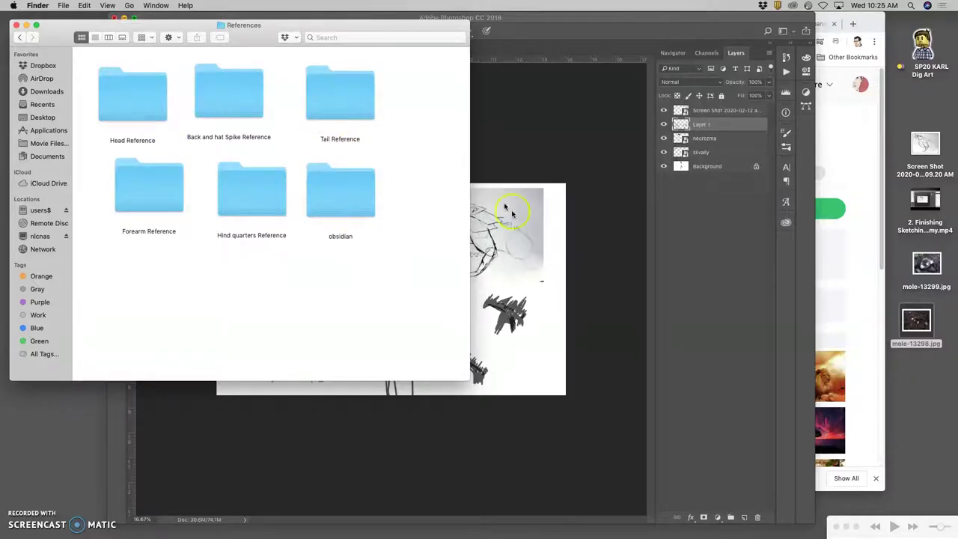
{"action": "left_click", "coordinate": [552, 259]}
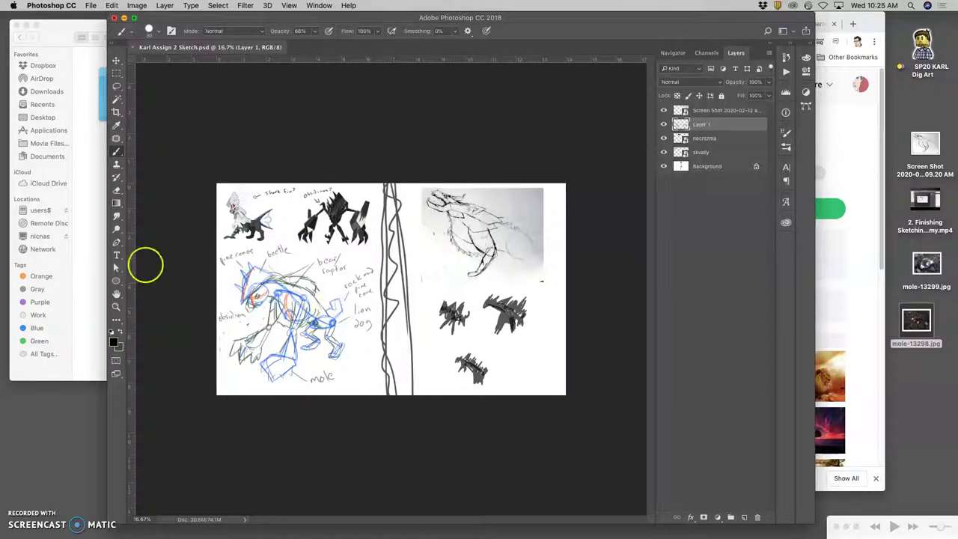
{"action": "left_click", "coordinate": [89, 241]}
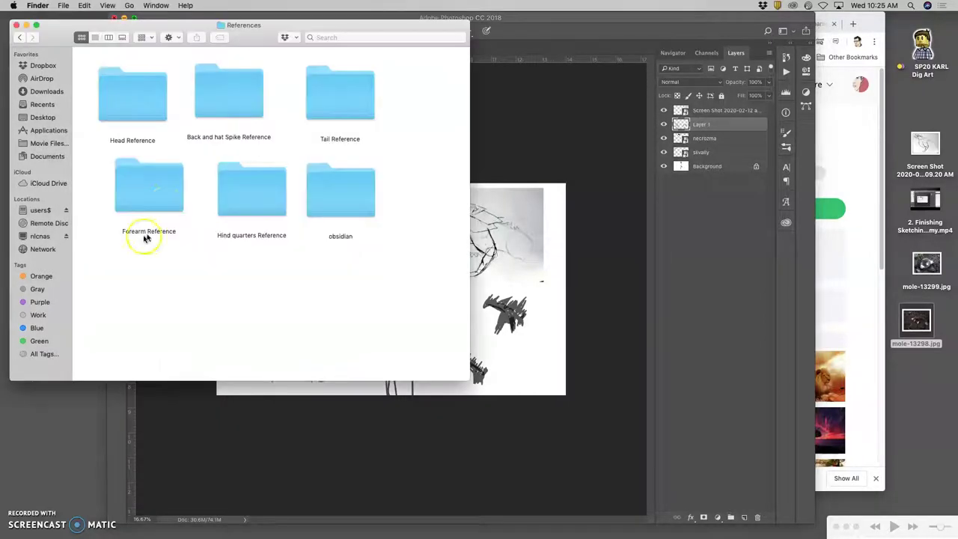
Browse the Head Reference photos, then return to the References folder
{"action": "double_click", "coordinate": [133, 102]}
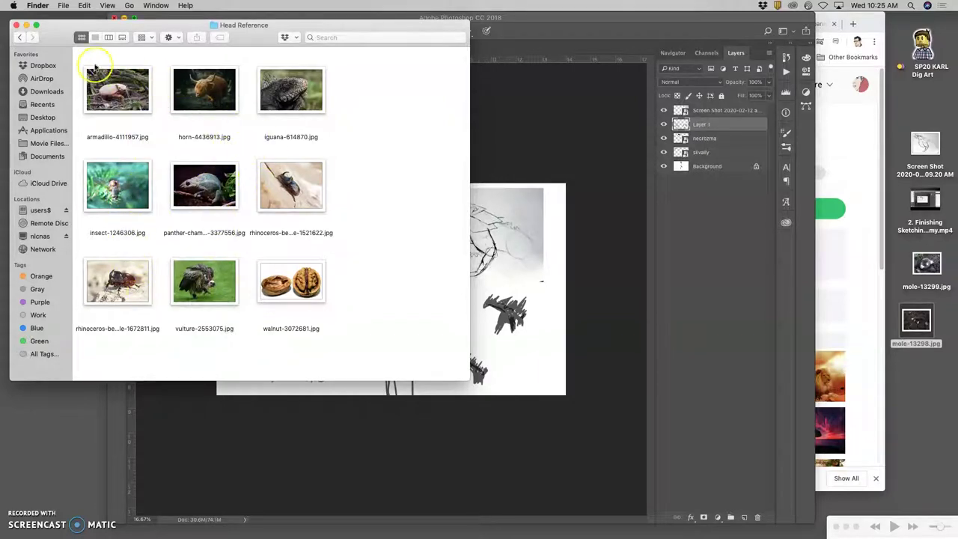
{"action": "left_click", "coordinate": [21, 38]}
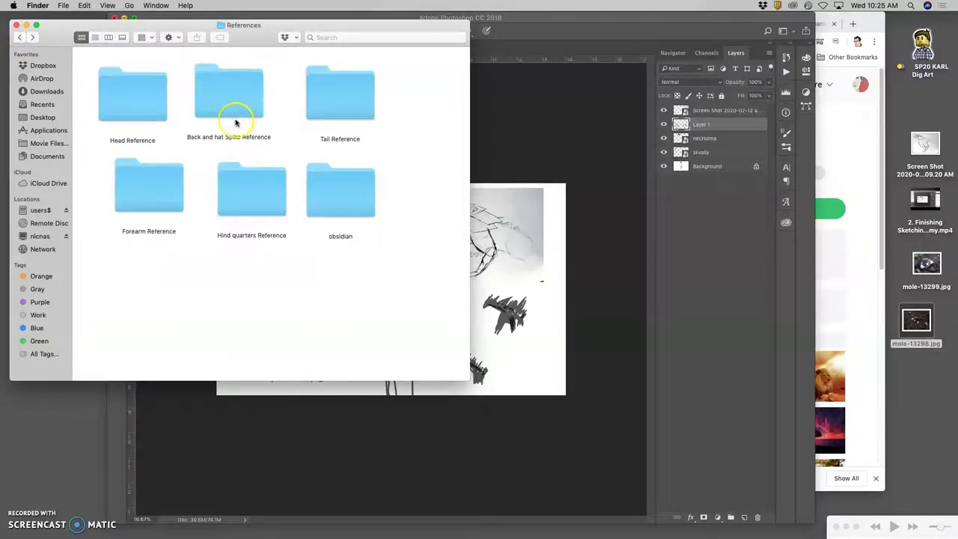
Scroll through the Back and hat Spike Reference images, then go back to References
{"action": "left_click", "coordinate": [509, 240]}
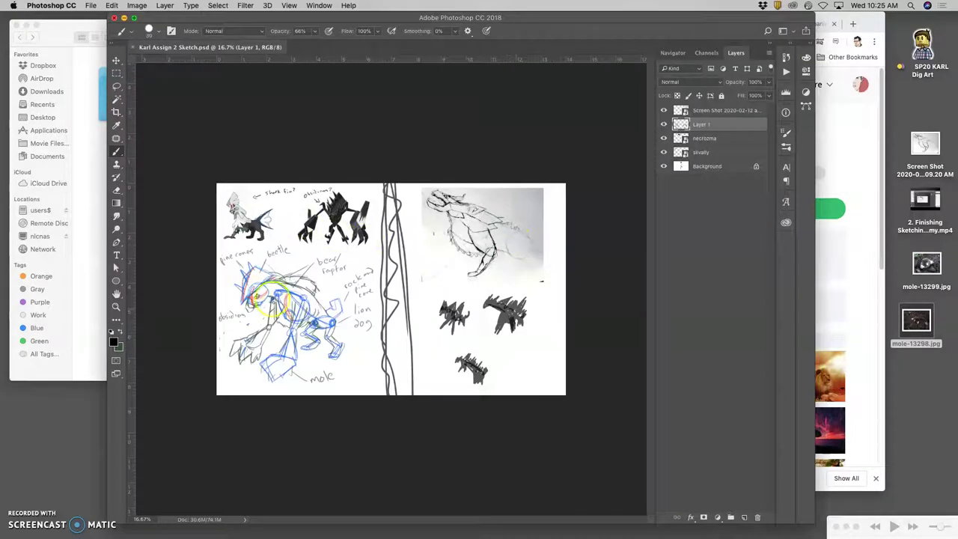
{"action": "left_click", "coordinate": [96, 203]}
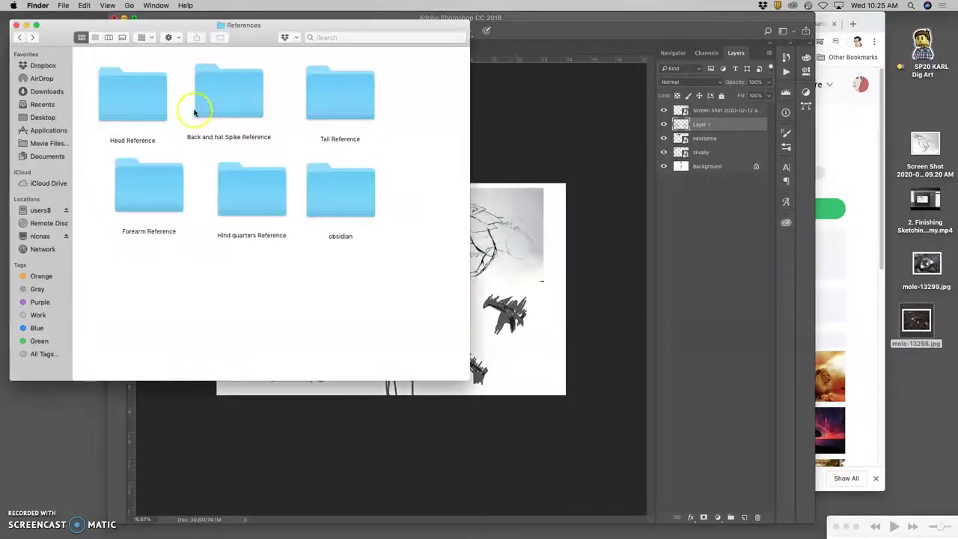
{"action": "left_click", "coordinate": [218, 87]}
{"action": "double_click", "coordinate": [219, 88]}
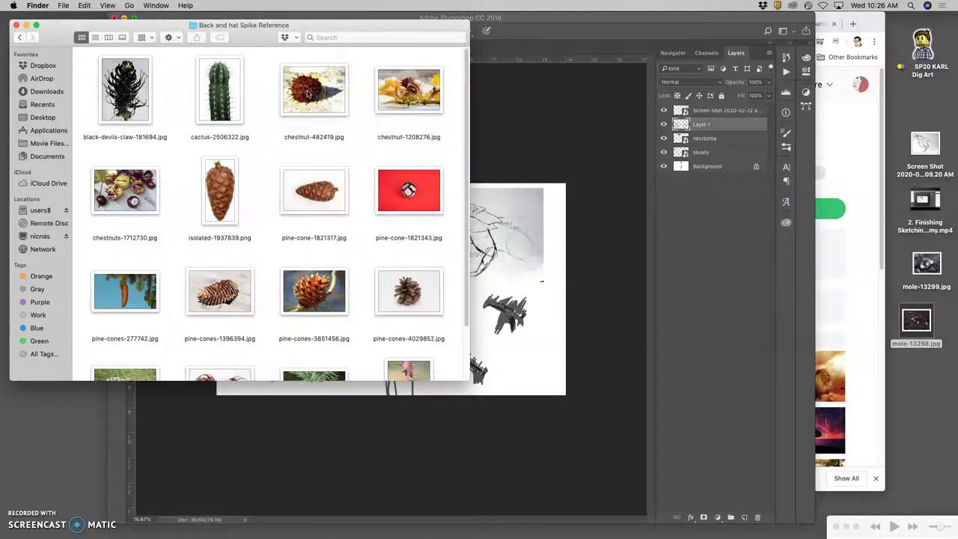
{"action": "scroll", "coordinate": [271, 293], "scroll_direction": "down", "scroll_amount": 3}
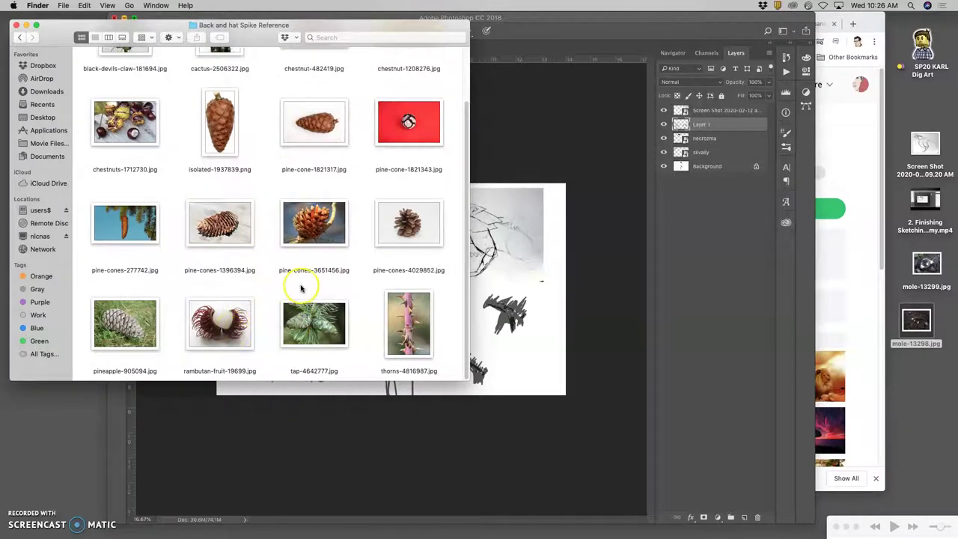
{"action": "scroll", "coordinate": [297, 277], "scroll_direction": "up", "scroll_amount": 3}
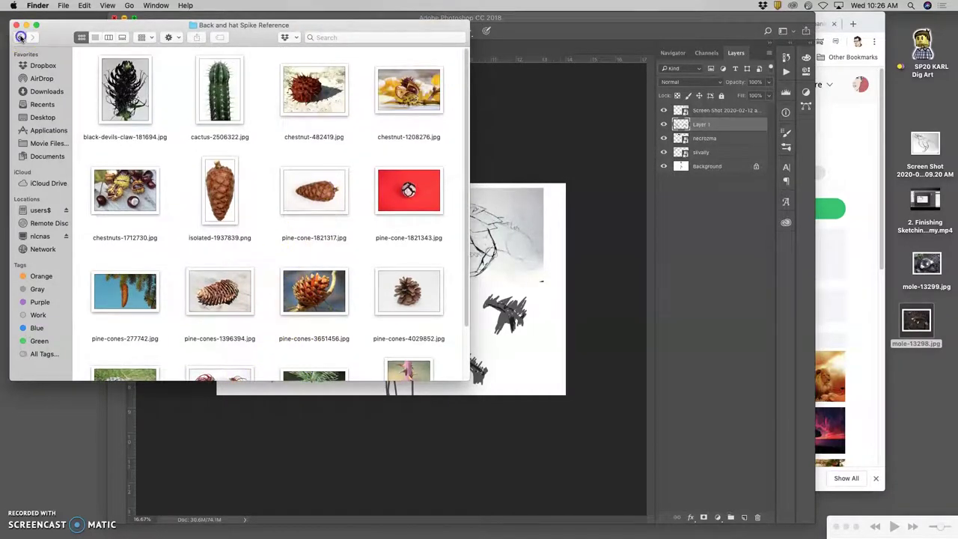
{"action": "left_click", "coordinate": [20, 37]}
View pine-cones-3976702.jpg from Tail Reference in Preview, then open the Forearm Reference folder
{"action": "double_click", "coordinate": [355, 122]}
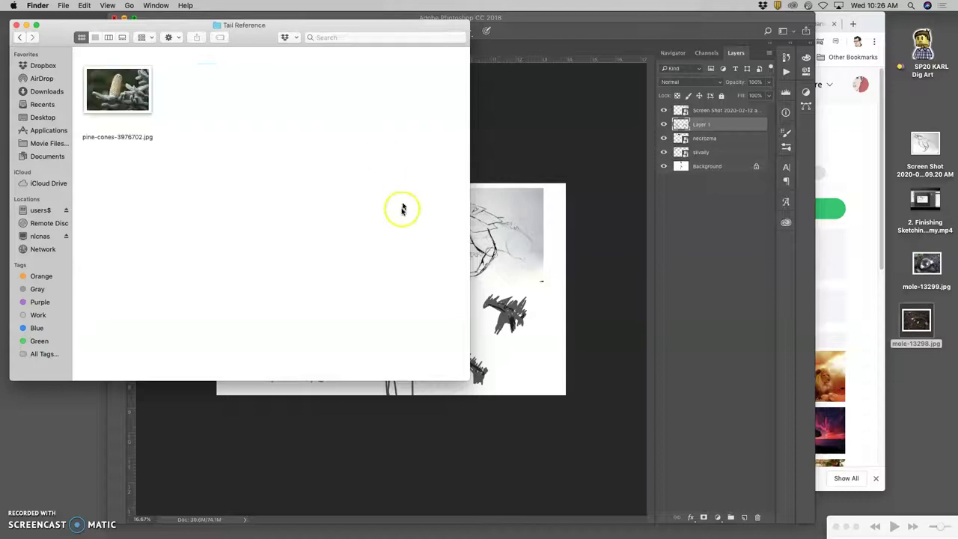
{"action": "left_click", "coordinate": [120, 91]}
{"action": "double_click", "coordinate": [120, 91]}
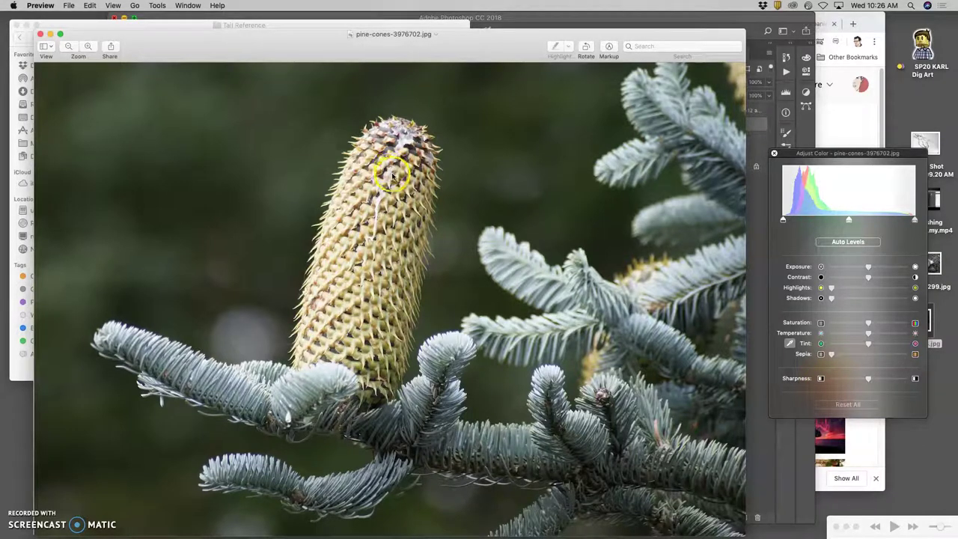
{"action": "left_click", "coordinate": [38, 34]}
{"action": "left_click", "coordinate": [22, 39]}
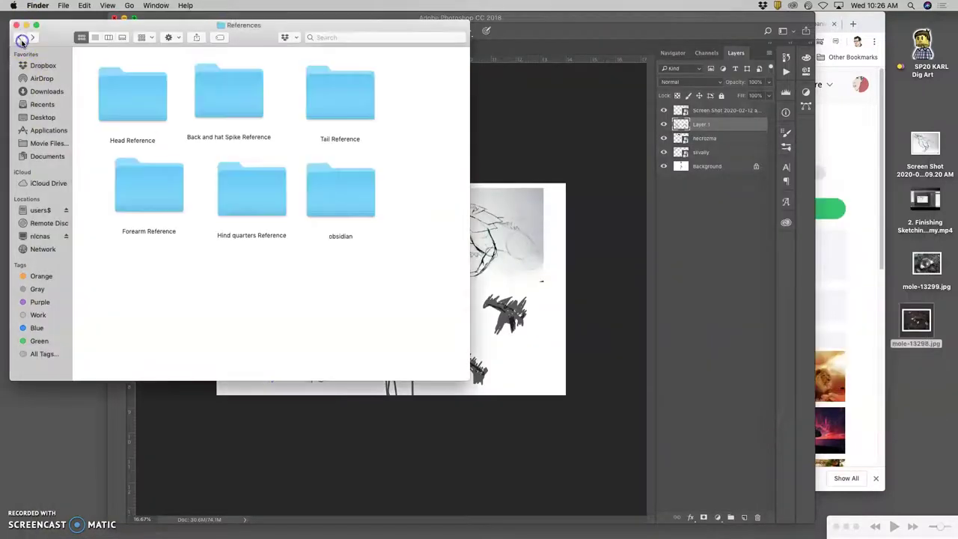
{"action": "double_click", "coordinate": [129, 182]}
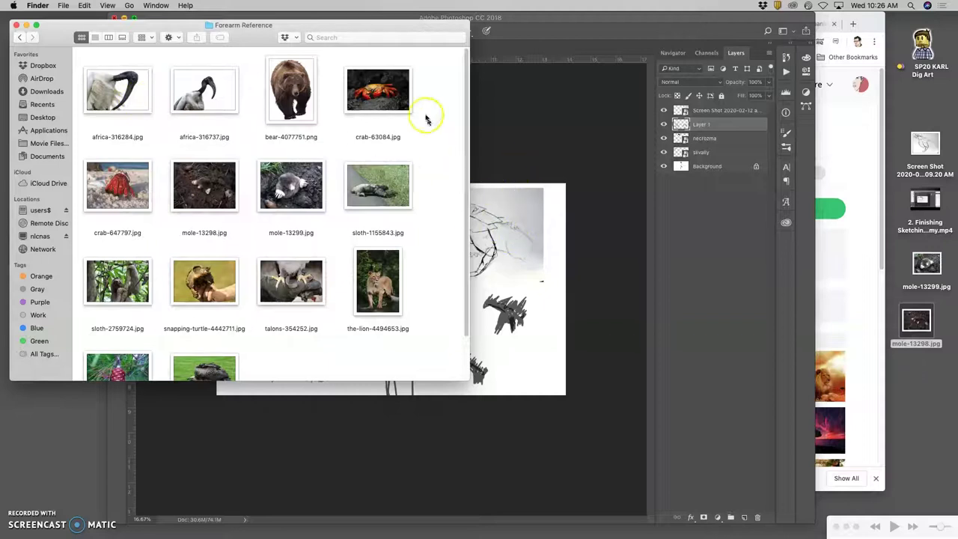
{"action": "scroll", "coordinate": [196, 233], "scroll_direction": "down", "scroll_amount": 2}
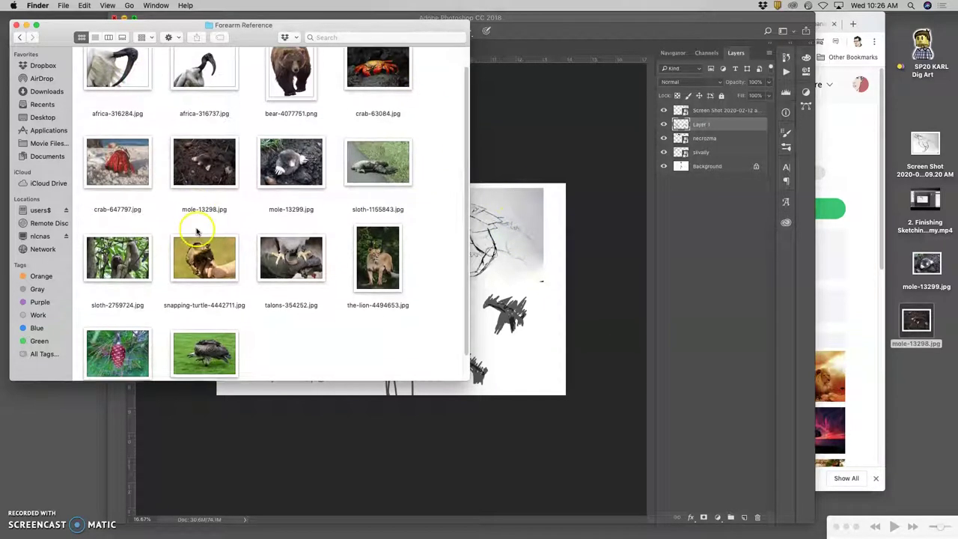
{"action": "double_click", "coordinate": [138, 155]}
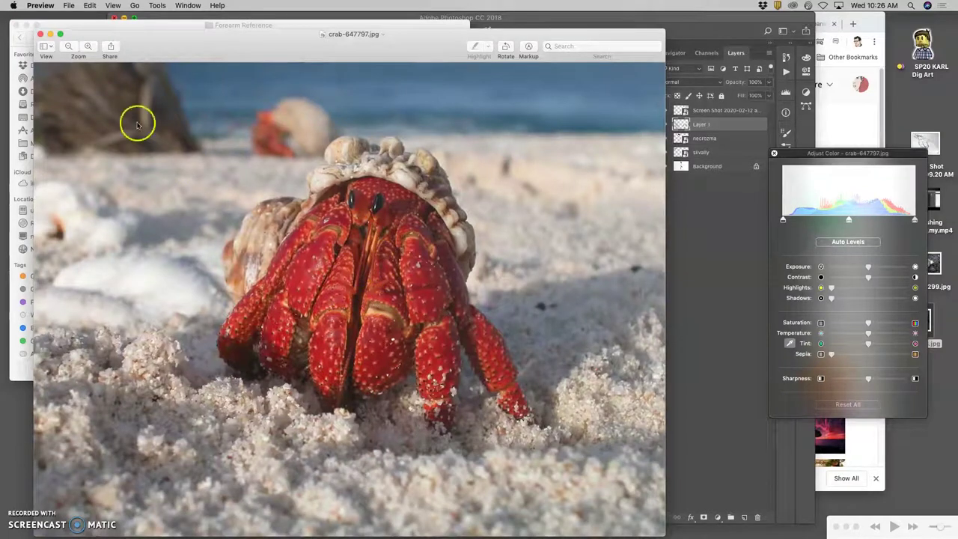
{"action": "left_click", "coordinate": [39, 34]}
{"action": "double_click", "coordinate": [179, 79]}
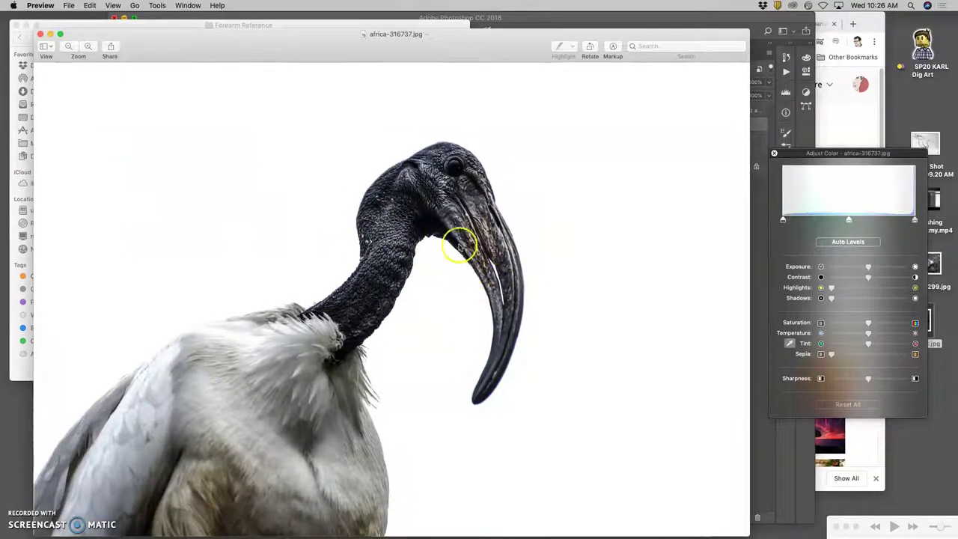
{"action": "left_click", "coordinate": [41, 34]}
{"action": "double_click", "coordinate": [261, 184]}
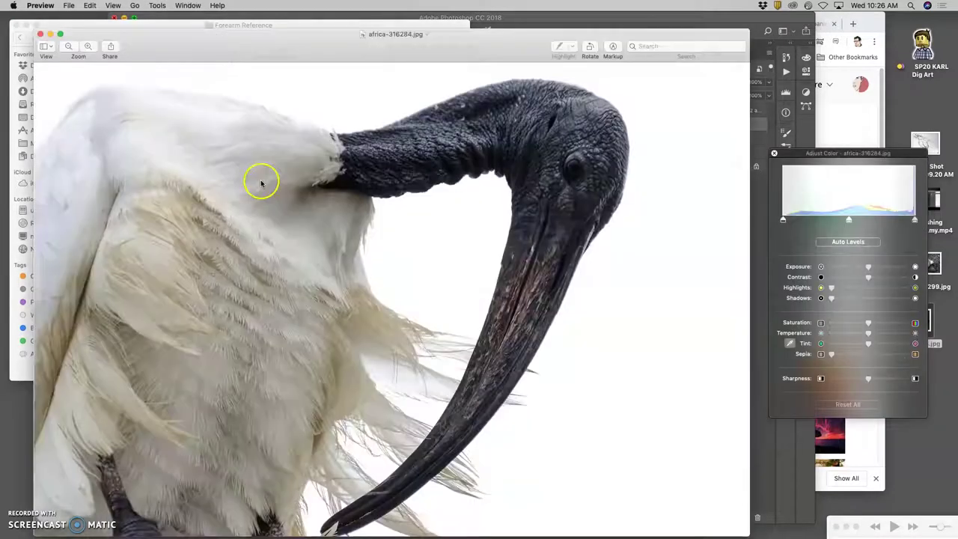
{"action": "left_click", "coordinate": [41, 35]}
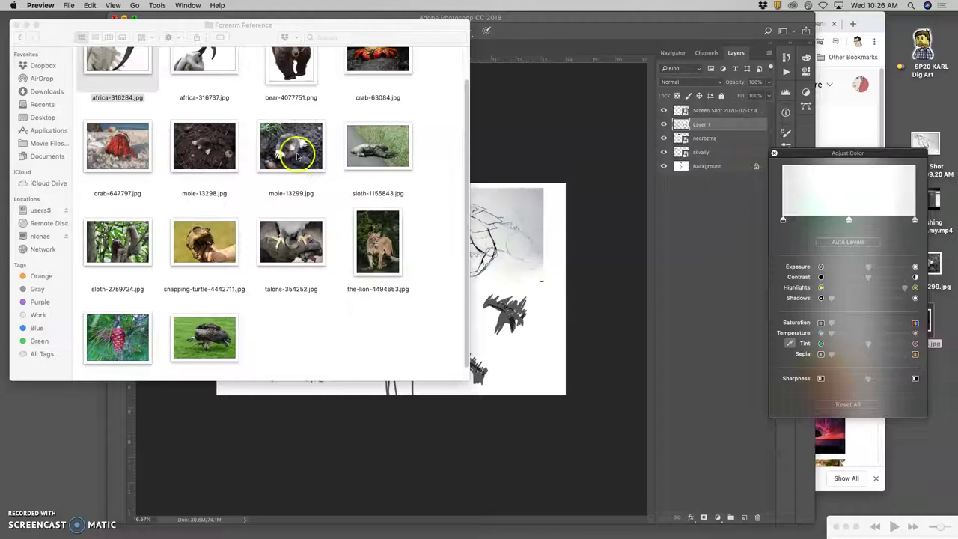
{"action": "left_click", "coordinate": [297, 155]}
{"action": "double_click", "coordinate": [383, 158]}
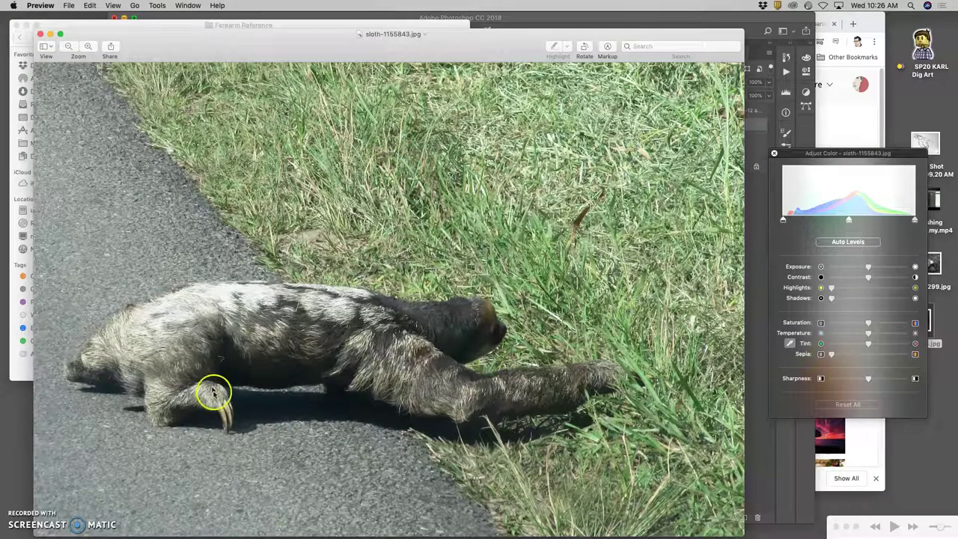
{"action": "left_click", "coordinate": [38, 34]}
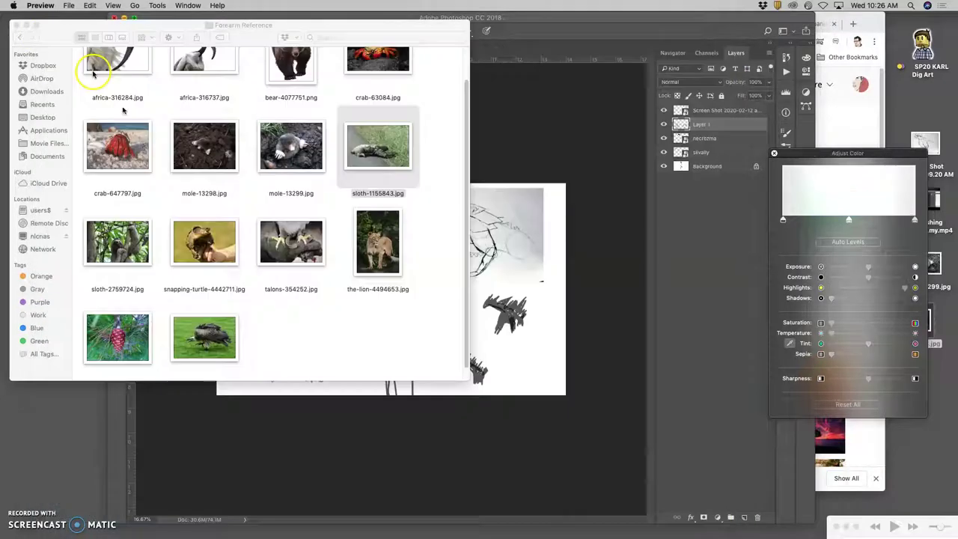
{"action": "left_click", "coordinate": [129, 247]}
{"action": "double_click", "coordinate": [129, 247]}
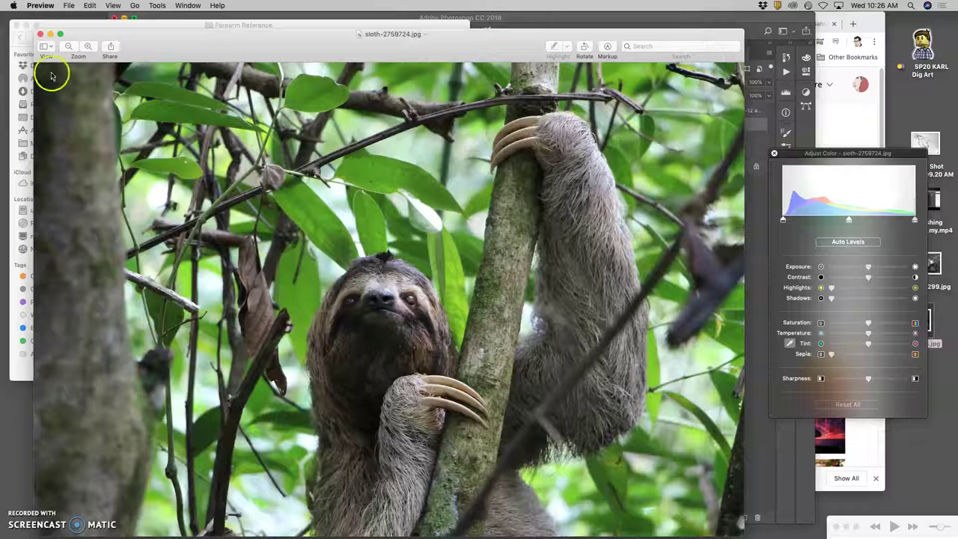
{"action": "left_click", "coordinate": [40, 35]}
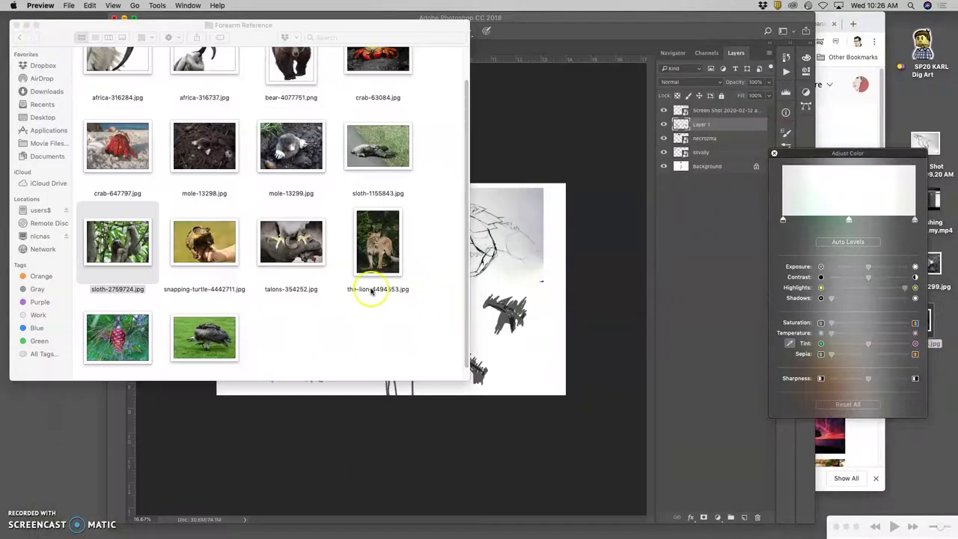
{"action": "scroll", "coordinate": [367, 291], "scroll_direction": "down", "scroll_amount": 1}
{"action": "left_click", "coordinate": [224, 323]}
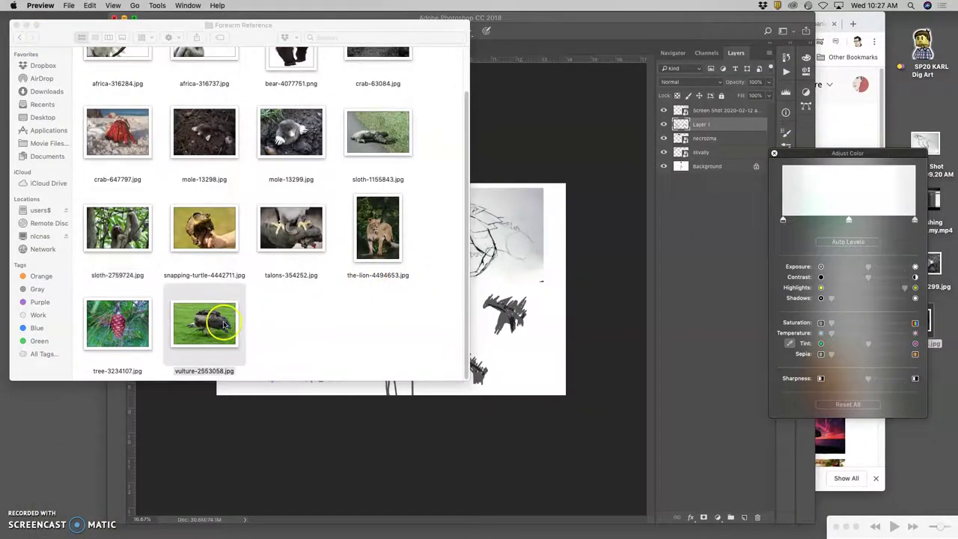
{"action": "double_click", "coordinate": [224, 323]}
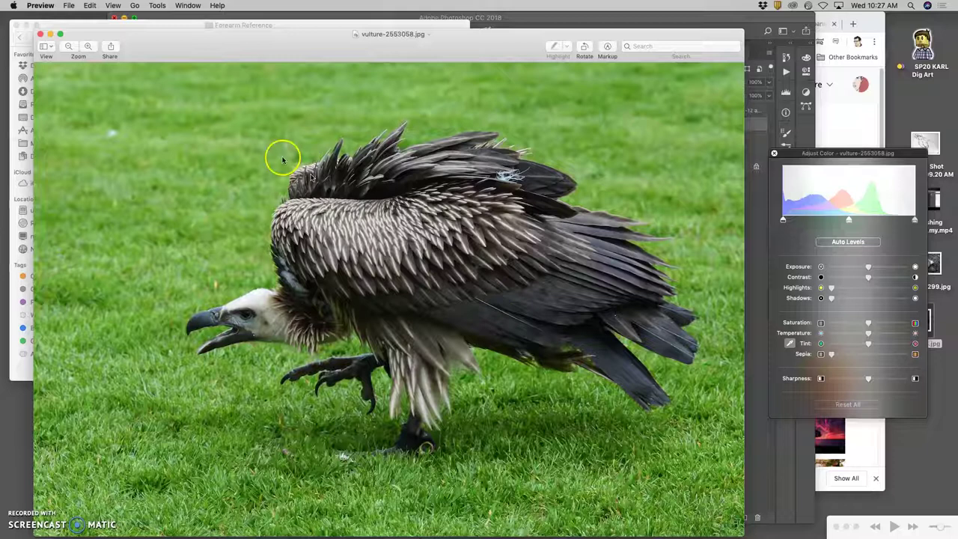
{"action": "left_click", "coordinate": [40, 33]}
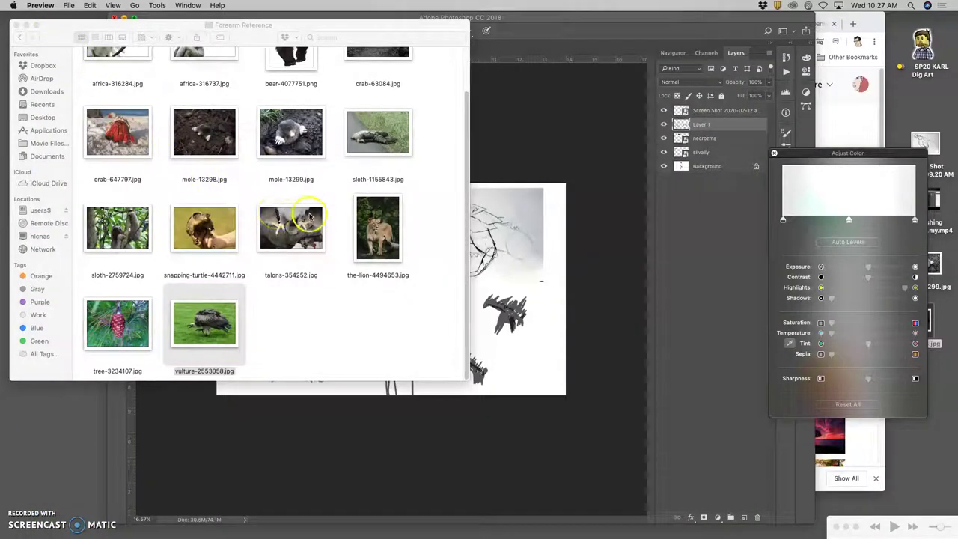
View the lioness photo the-lion-4494653.jpg in Preview and give it a Green tag
{"action": "double_click", "coordinate": [378, 238]}
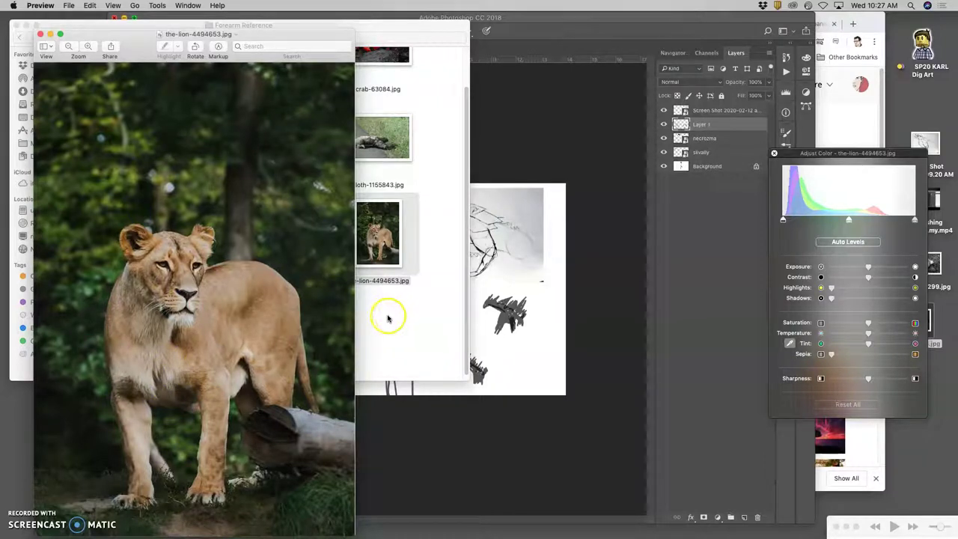
{"action": "left_click", "coordinate": [40, 34]}
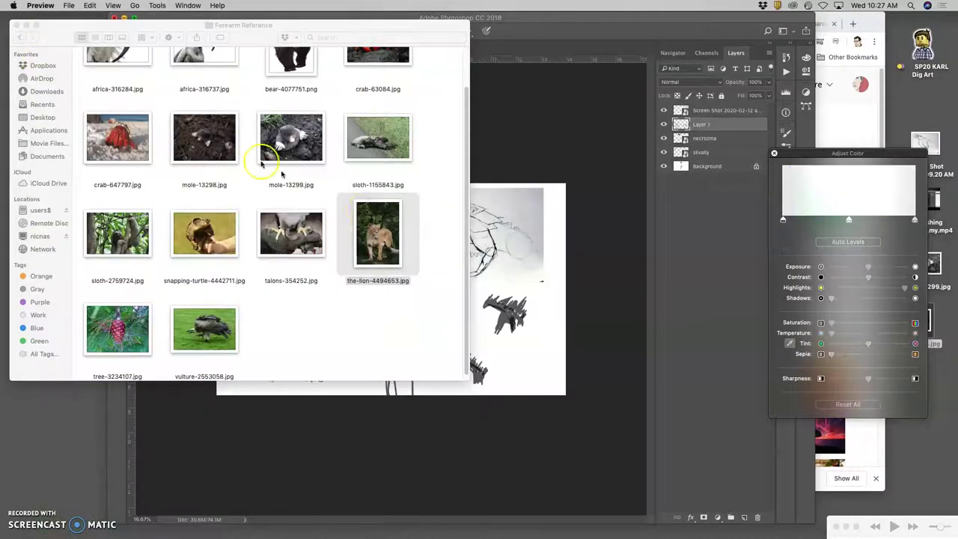
{"action": "right_click", "coordinate": [374, 268]}
{"action": "left_click", "coordinate": [416, 470]}
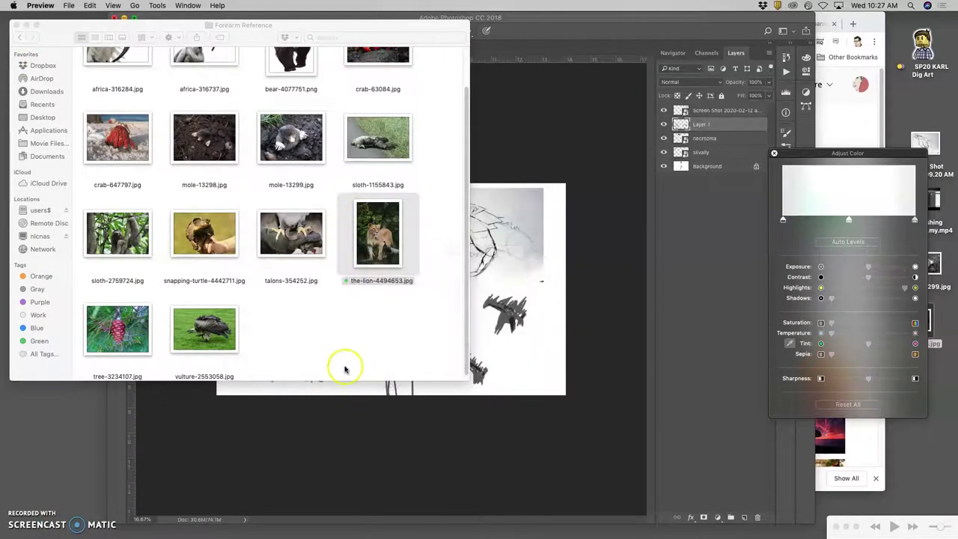
Look over bear-4077751.png in Preview and close it
{"action": "left_click", "coordinate": [346, 350]}
{"action": "scroll", "coordinate": [349, 210], "scroll_direction": "up", "scroll_amount": 2}
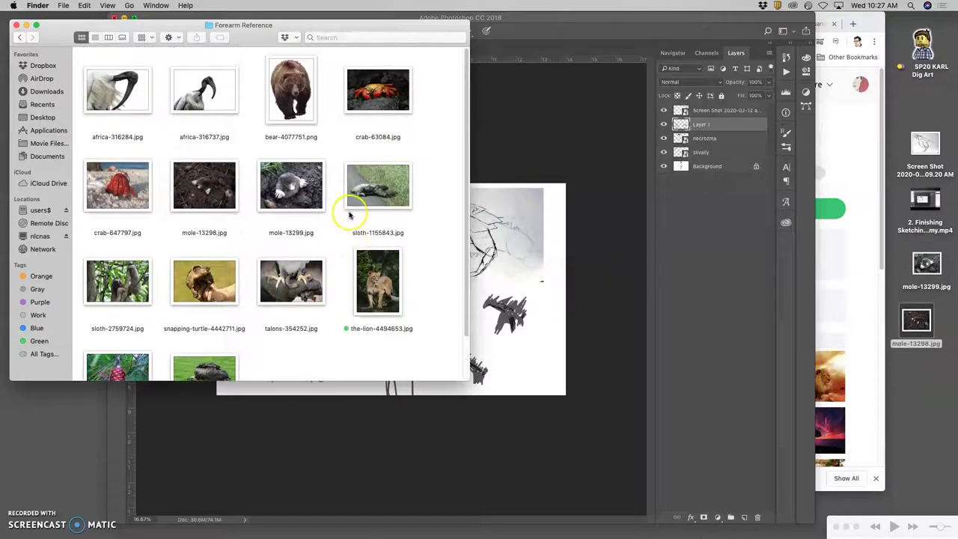
{"action": "double_click", "coordinate": [292, 96]}
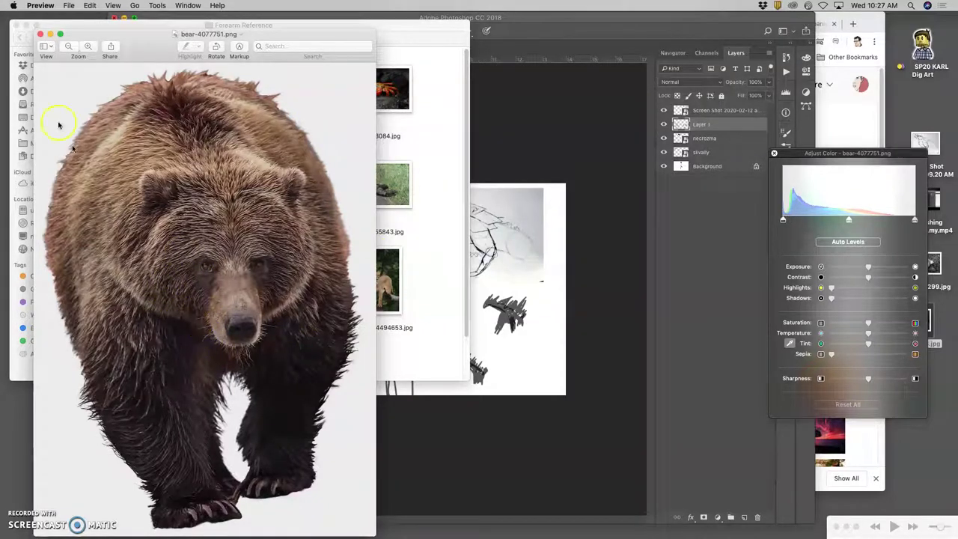
{"action": "left_click", "coordinate": [41, 35]}
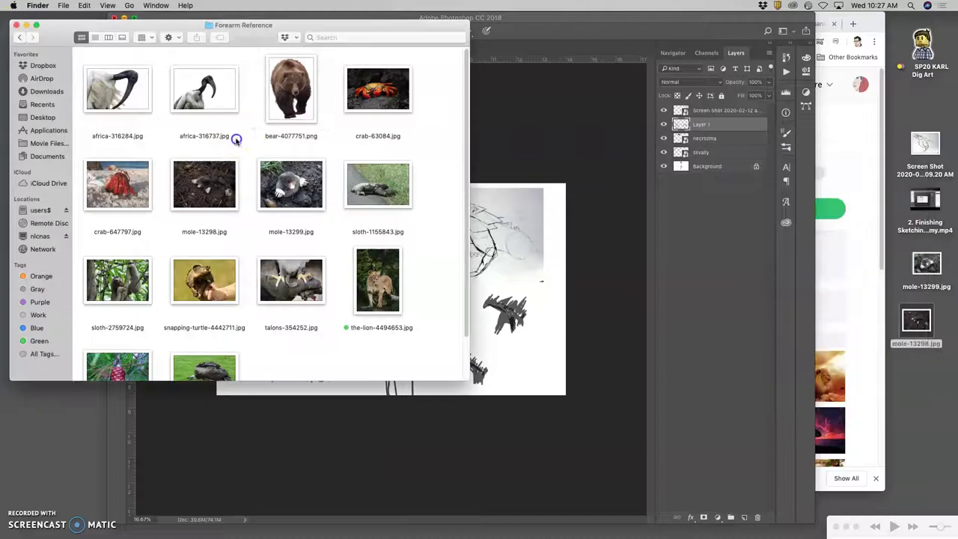
{"action": "scroll", "coordinate": [359, 247], "scroll_direction": "down", "scroll_amount": 2}
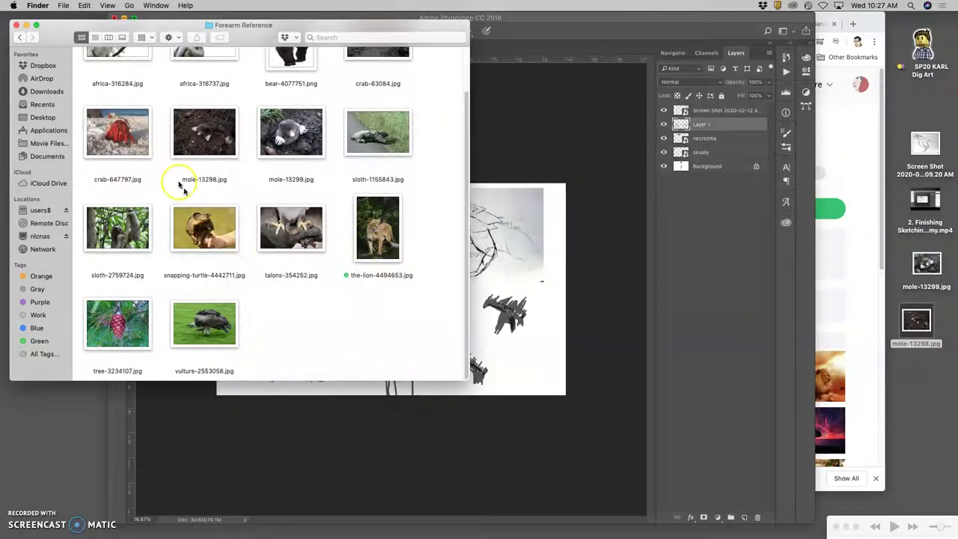
Open Hind quarters Reference and view the lion cub, dog and snow shovel photos
{"action": "left_click", "coordinate": [18, 37]}
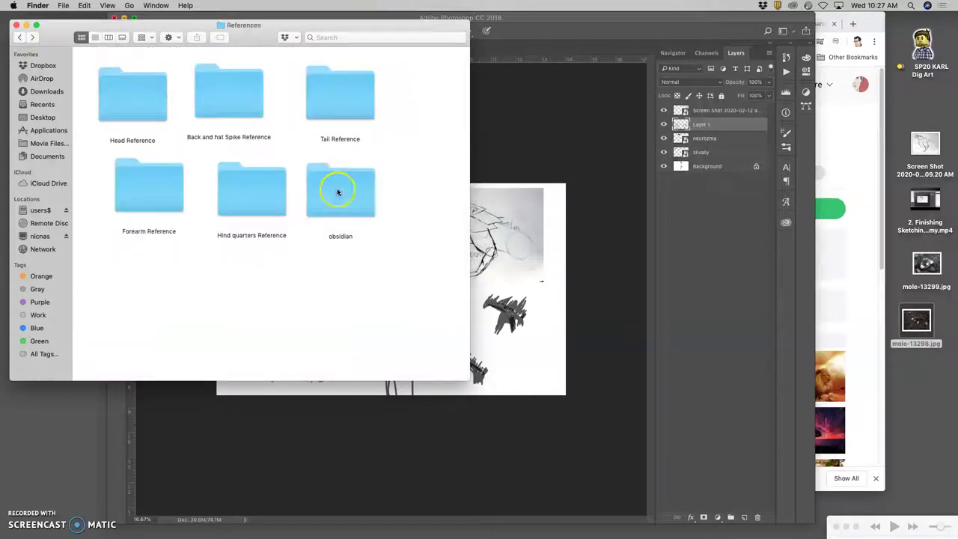
{"action": "double_click", "coordinate": [268, 200]}
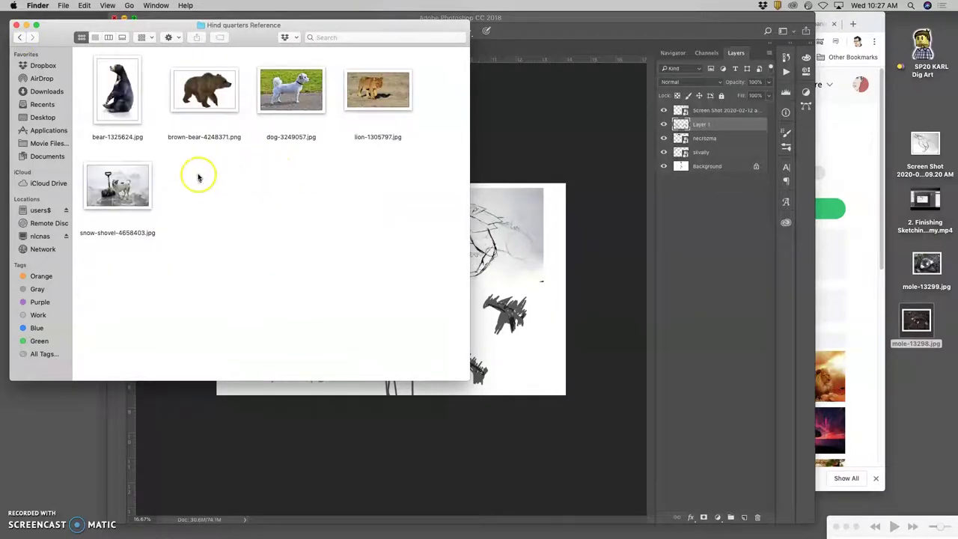
{"action": "double_click", "coordinate": [372, 90]}
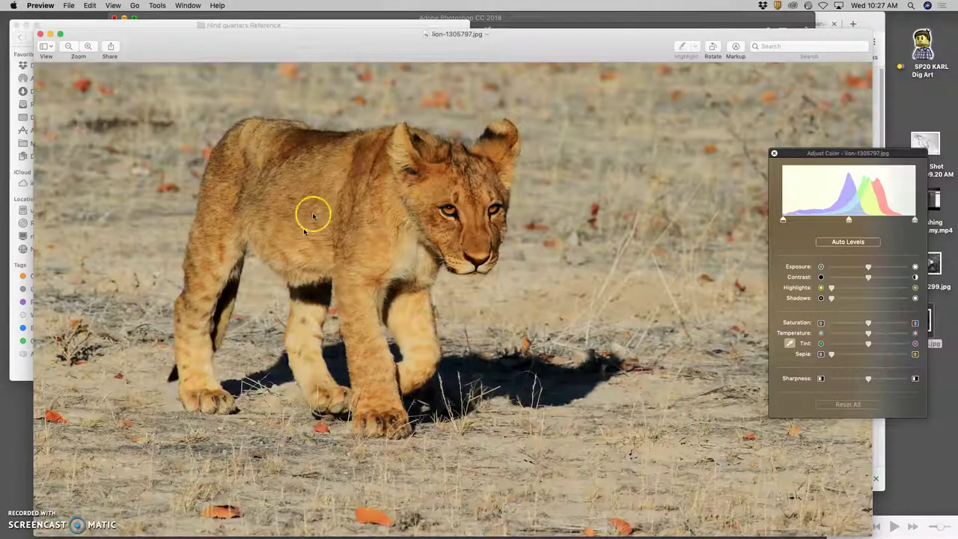
{"action": "left_click", "coordinate": [42, 36]}
{"action": "double_click", "coordinate": [290, 90]}
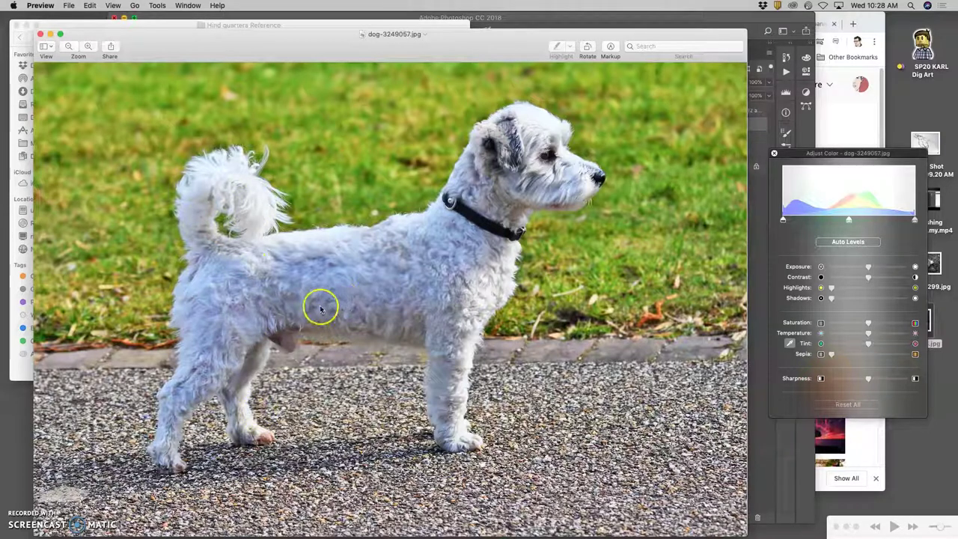
{"action": "left_click", "coordinate": [41, 35]}
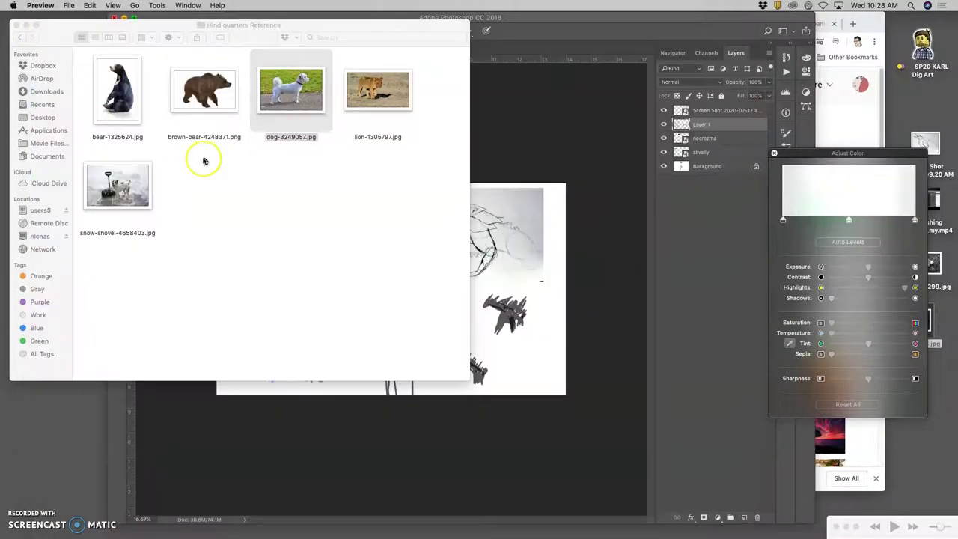
{"action": "left_click", "coordinate": [125, 194]}
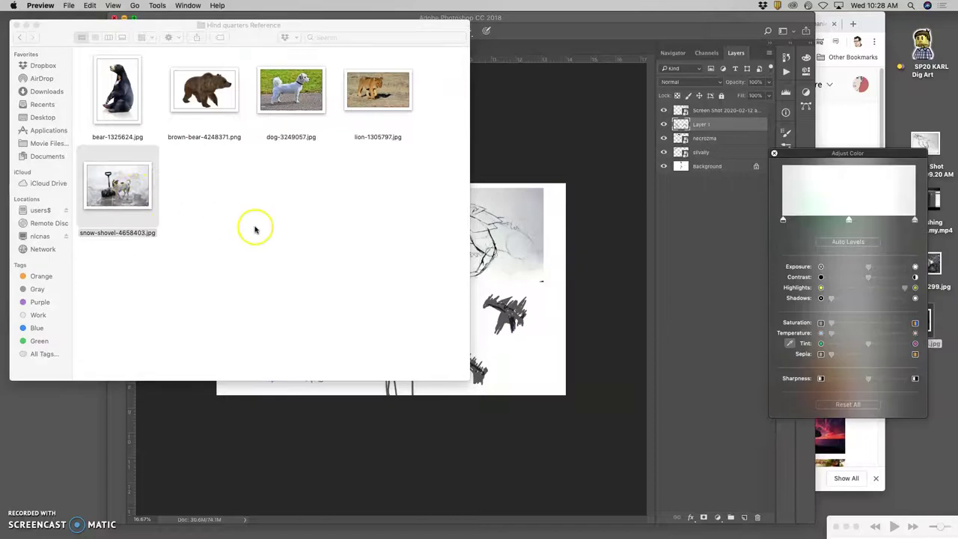
{"action": "key", "text": "super+o"}
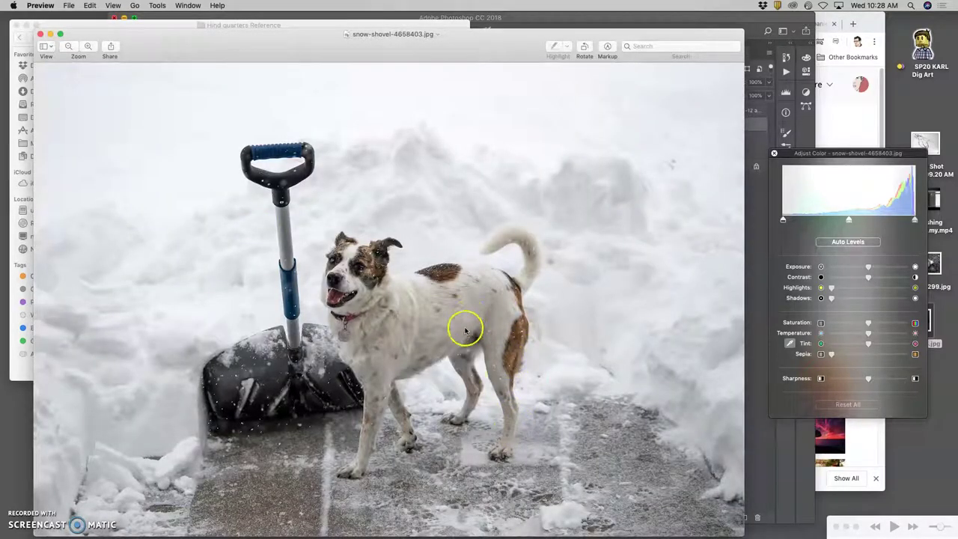
{"action": "left_click", "coordinate": [40, 34]}
{"action": "left_click", "coordinate": [147, 136]}
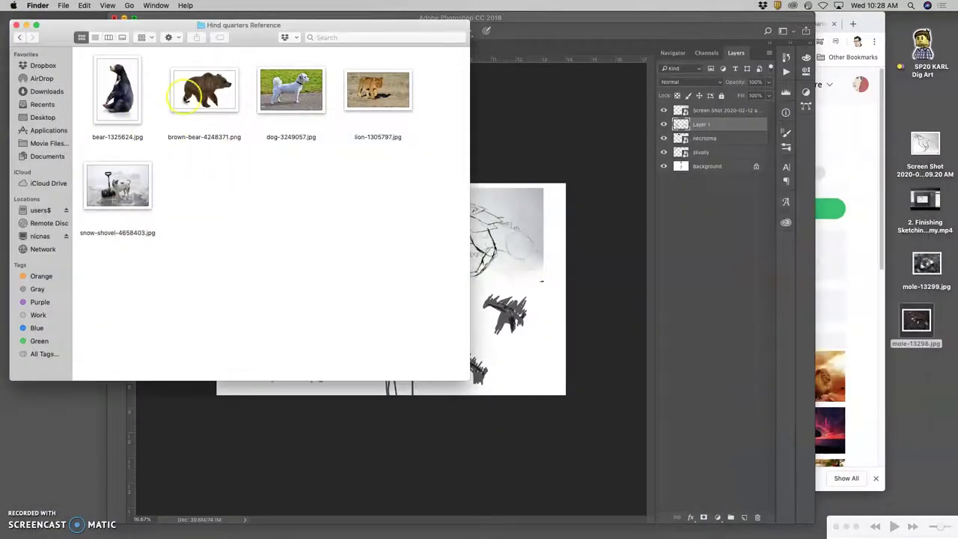
Zoom in on the sitting black bear photo to study its paws and fur
{"action": "double_click", "coordinate": [126, 95]}
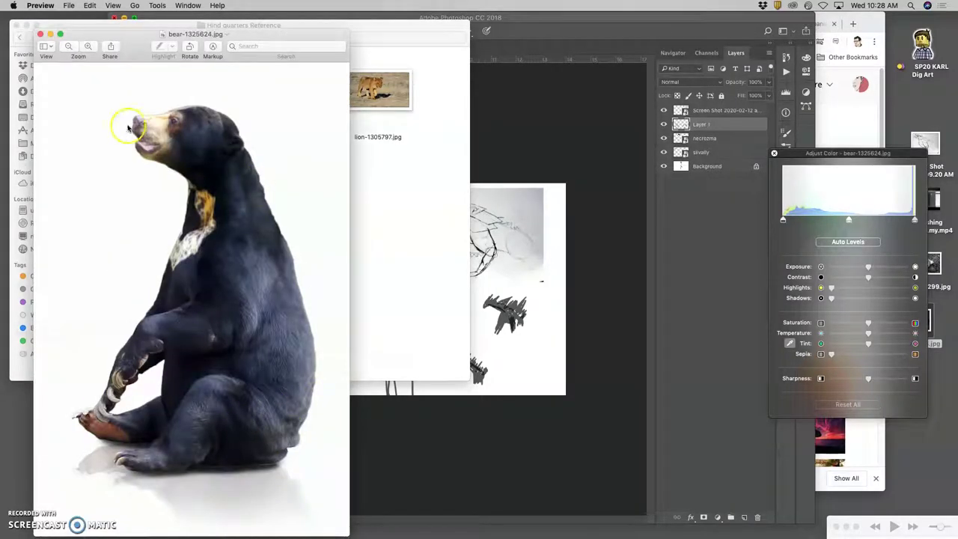
{"action": "left_click", "coordinate": [86, 46]}
{"action": "left_click", "coordinate": [87, 47]}
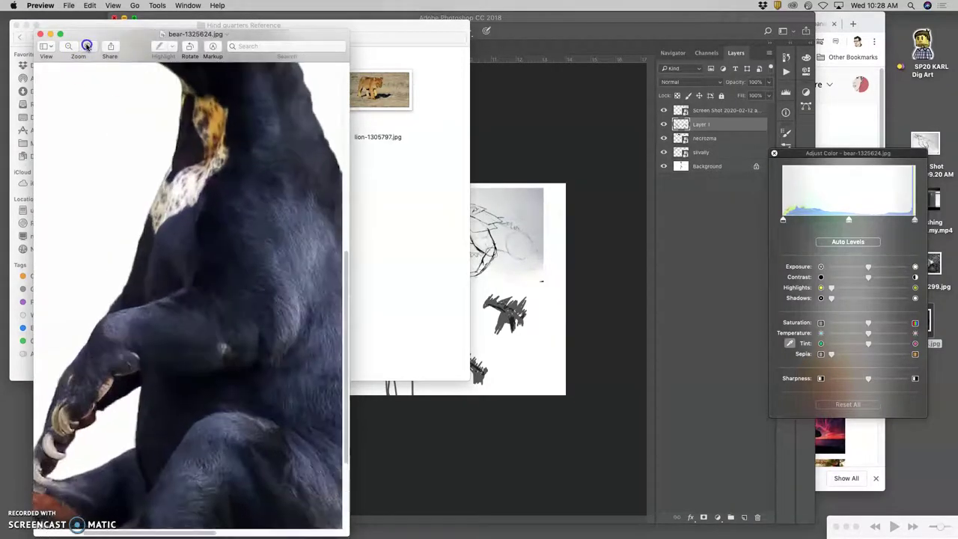
{"action": "left_click", "coordinate": [87, 47]}
{"action": "scroll", "coordinate": [150, 301], "scroll_direction": "down", "scroll_amount": 3}
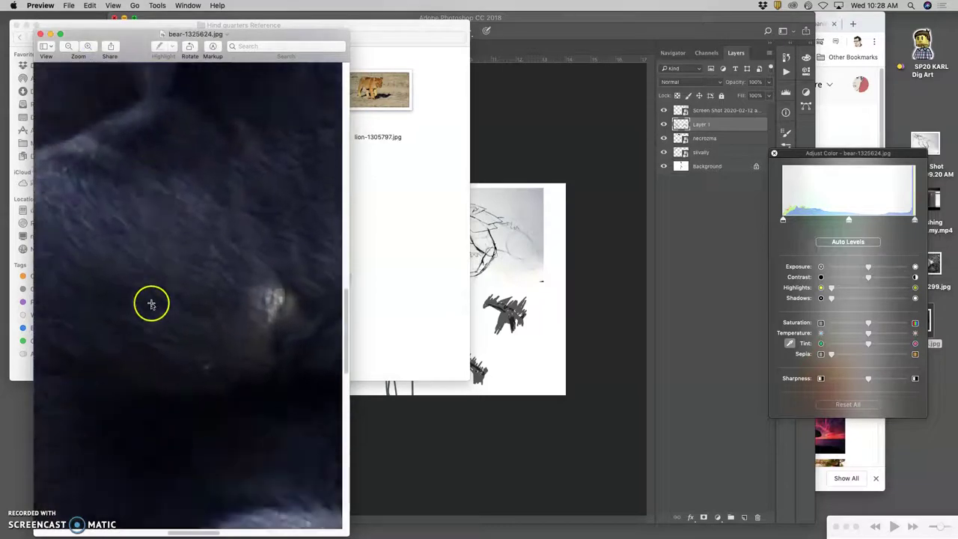
{"action": "scroll", "coordinate": [149, 302], "scroll_direction": "down", "scroll_amount": 10}
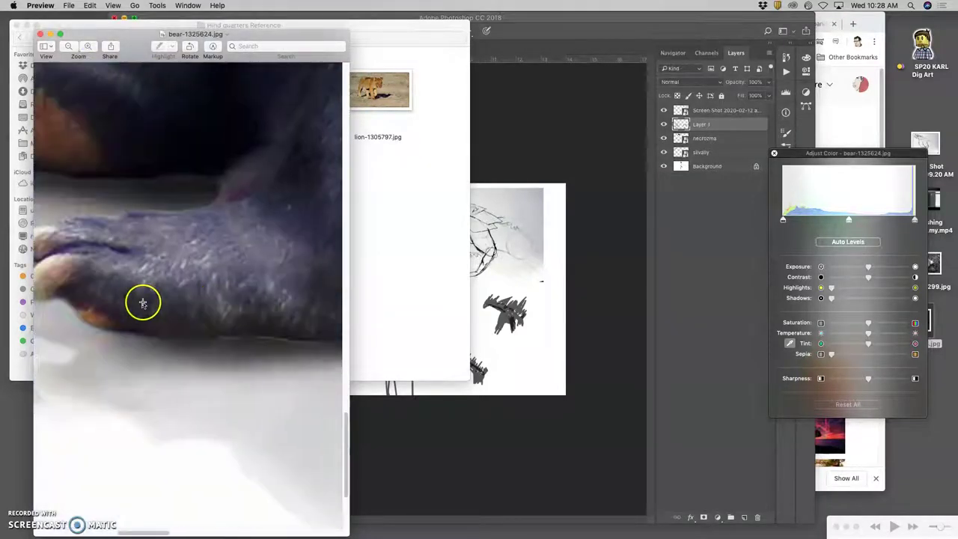
{"action": "scroll", "coordinate": [142, 304], "scroll_direction": "up", "scroll_amount": 10}
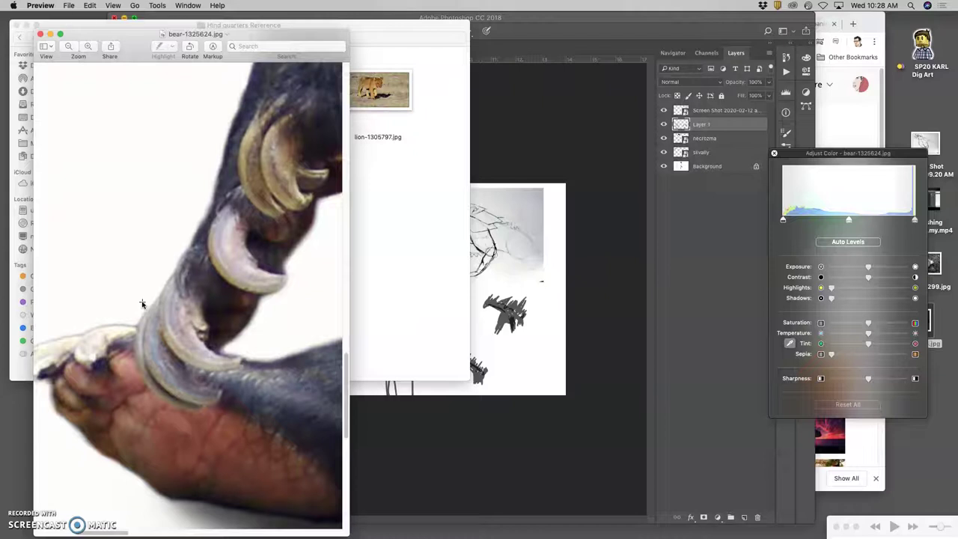
{"action": "scroll", "coordinate": [142, 303], "scroll_direction": "up", "scroll_amount": 5}
{"action": "left_click", "coordinate": [40, 33]}
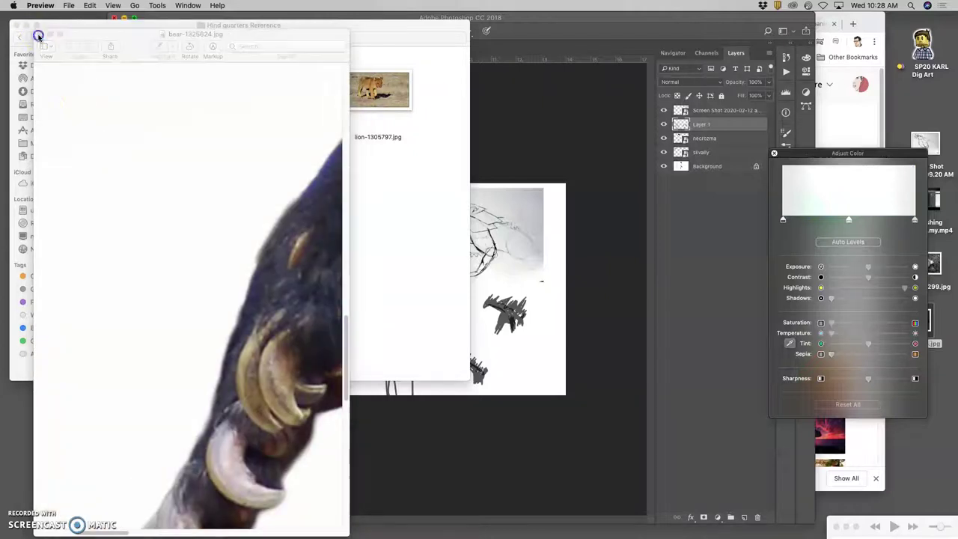
Tag the lion cub photo lion-1305797.jpg green
{"action": "left_click", "coordinate": [168, 58]}
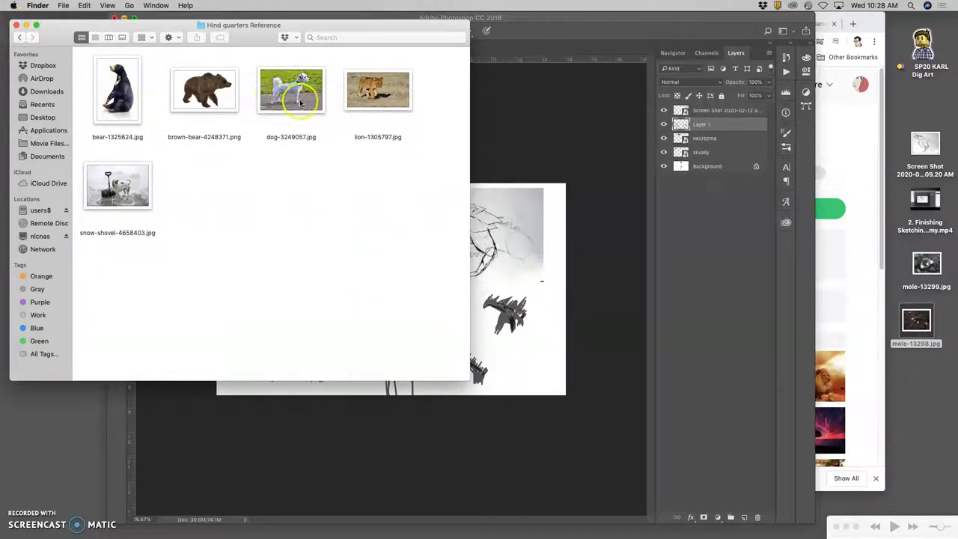
{"action": "left_click", "coordinate": [380, 104]}
{"action": "right_click", "coordinate": [380, 95]}
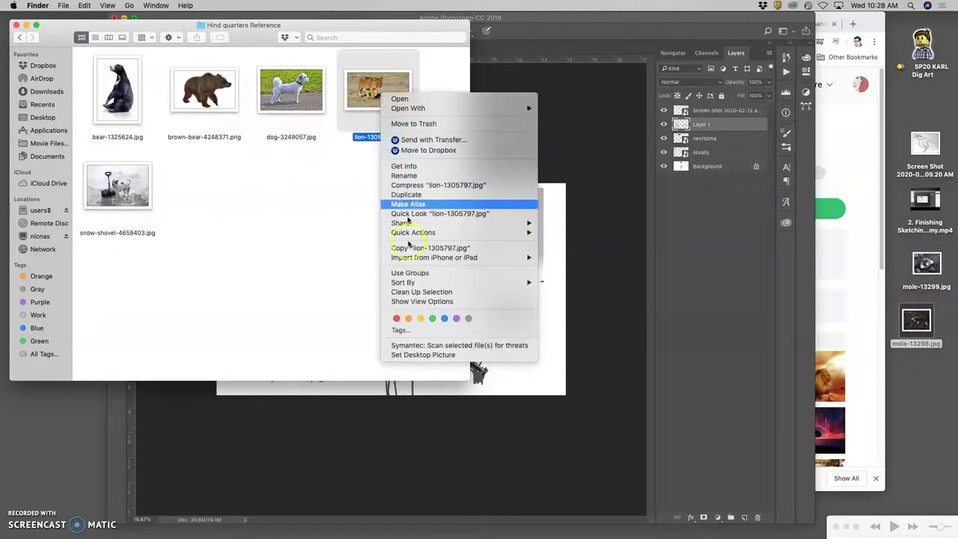
{"action": "left_click", "coordinate": [432, 318]}
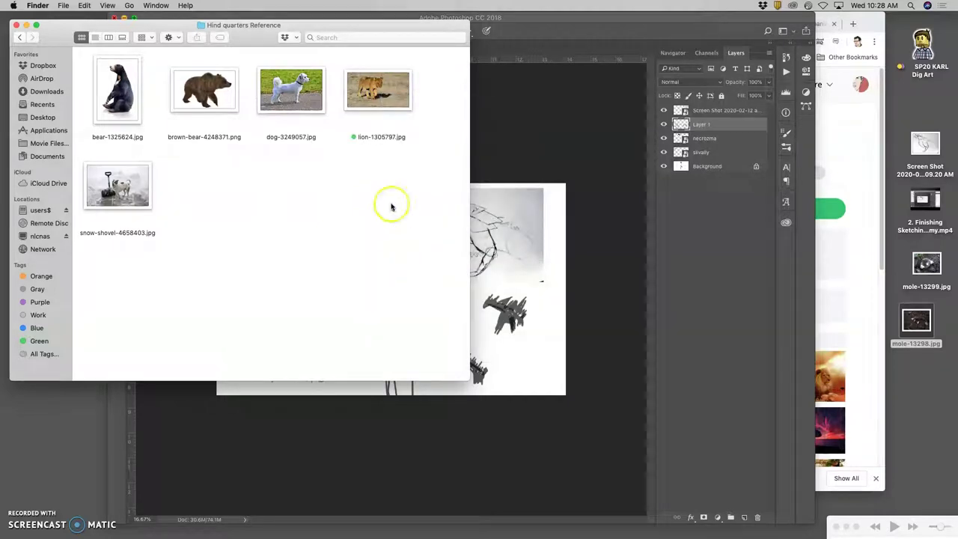
Open the obsidian folder and view obsidian-505336.jpg in Preview
{"action": "left_click", "coordinate": [15, 36]}
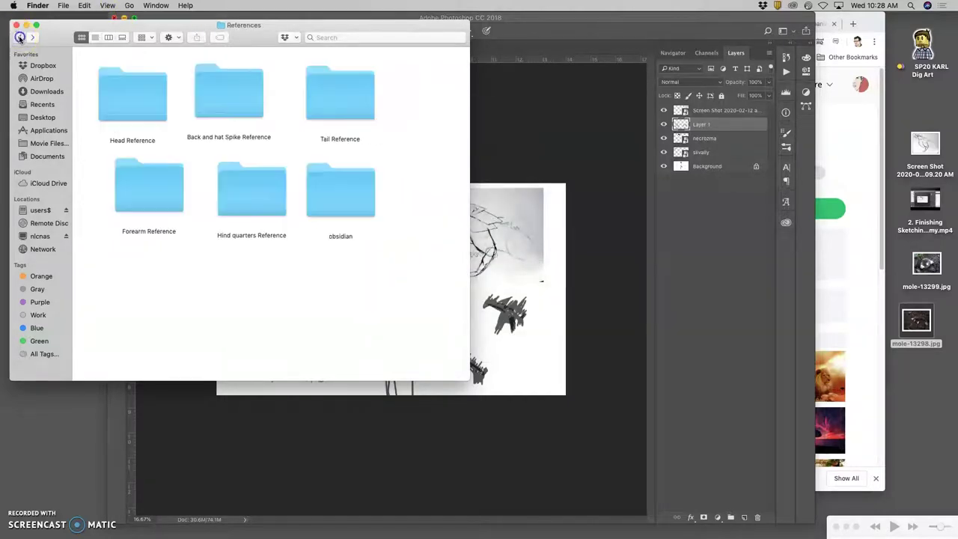
{"action": "double_click", "coordinate": [327, 189]}
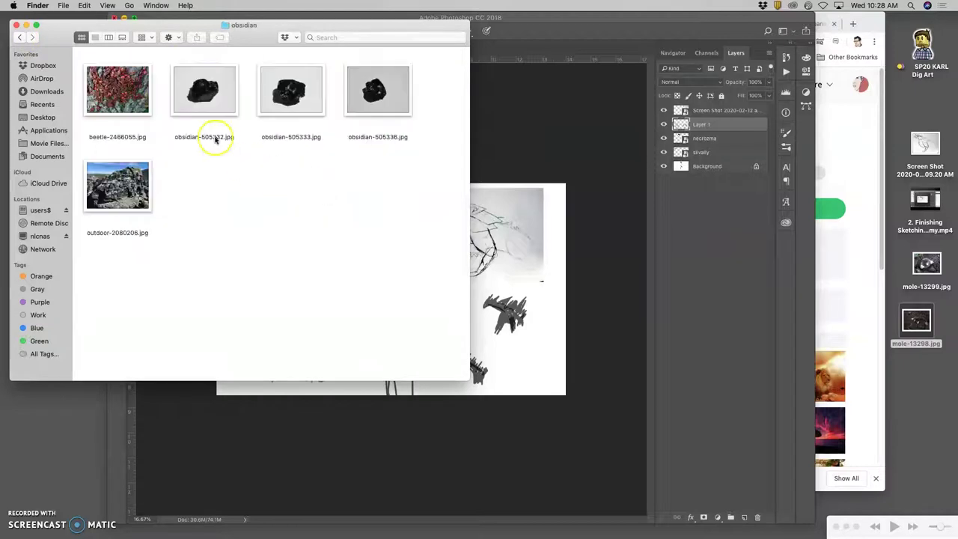
{"action": "double_click", "coordinate": [368, 98]}
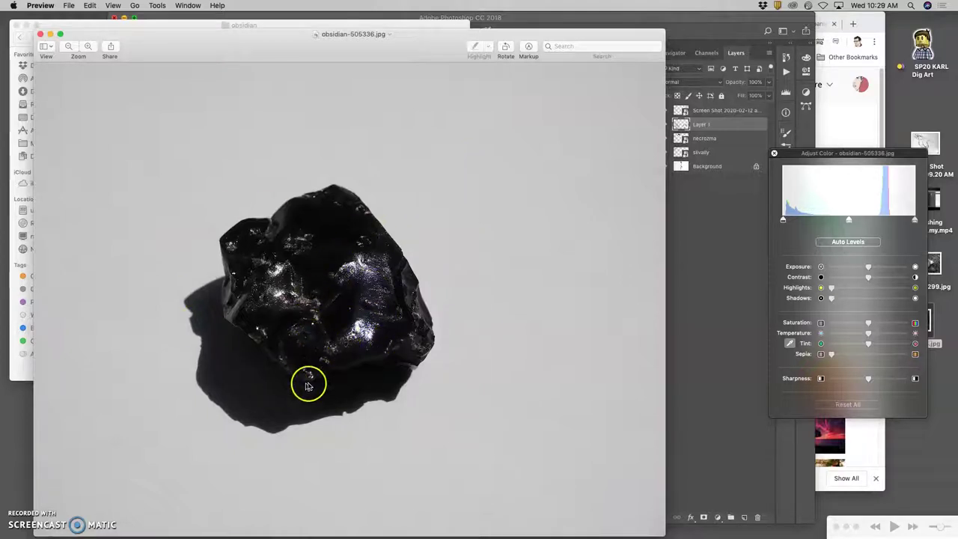
{"action": "left_click", "coordinate": [41, 34]}
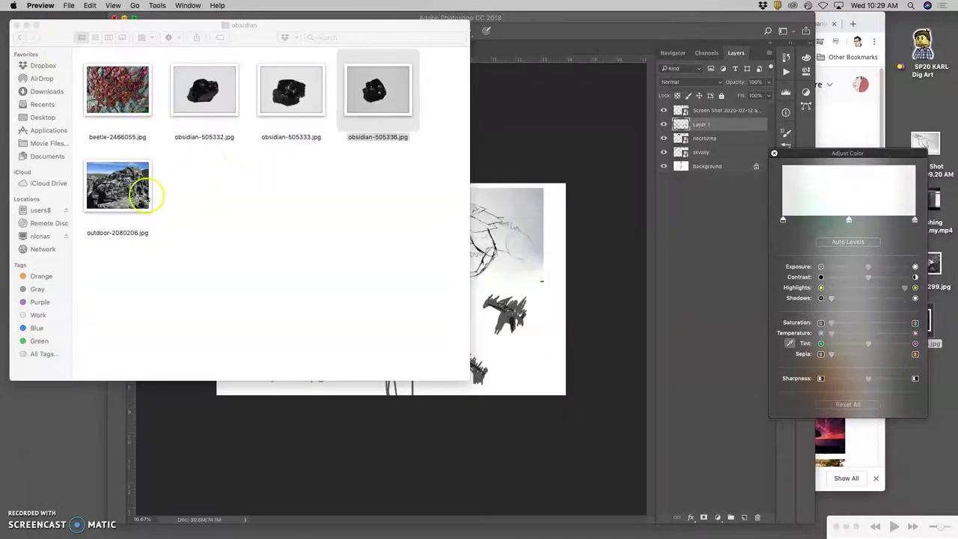
View the outdoor rock formation photo and beetle-2466055.jpg in Preview, closing each
{"action": "double_click", "coordinate": [142, 193]}
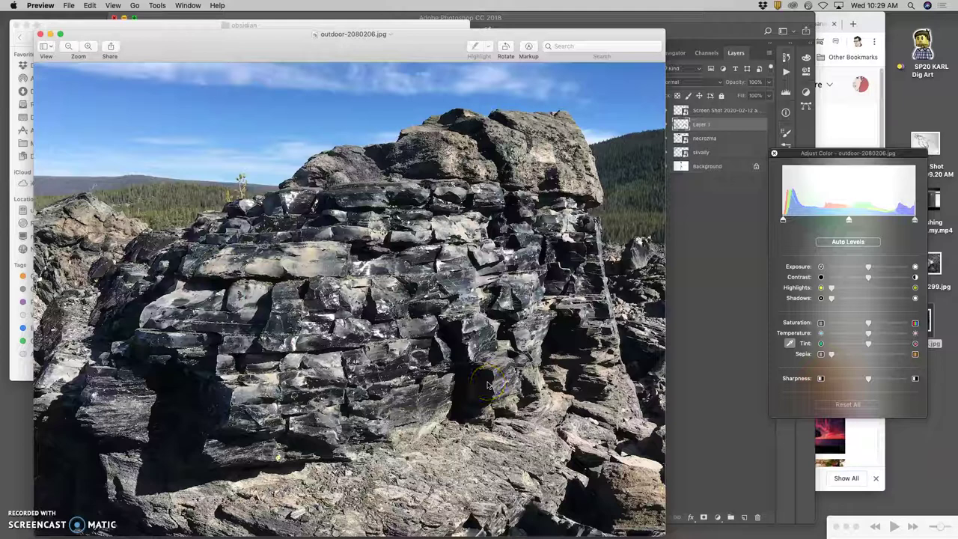
{"action": "left_click", "coordinate": [40, 34]}
{"action": "left_click", "coordinate": [142, 95]}
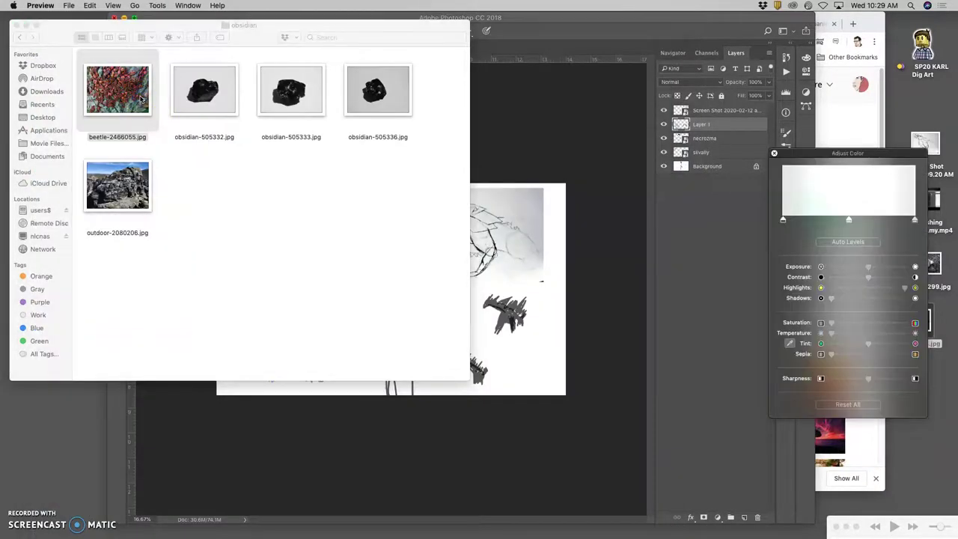
{"action": "double_click", "coordinate": [141, 97]}
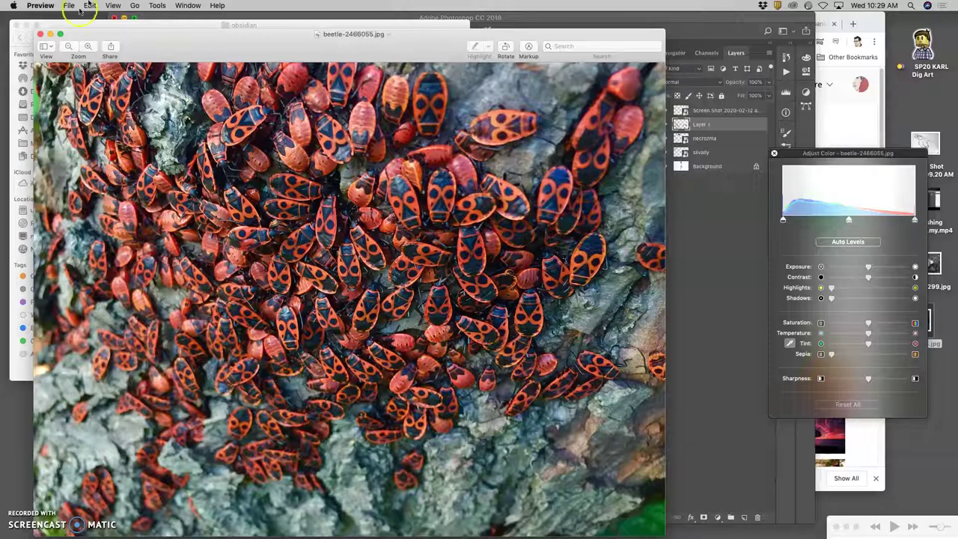
{"action": "left_click", "coordinate": [41, 34]}
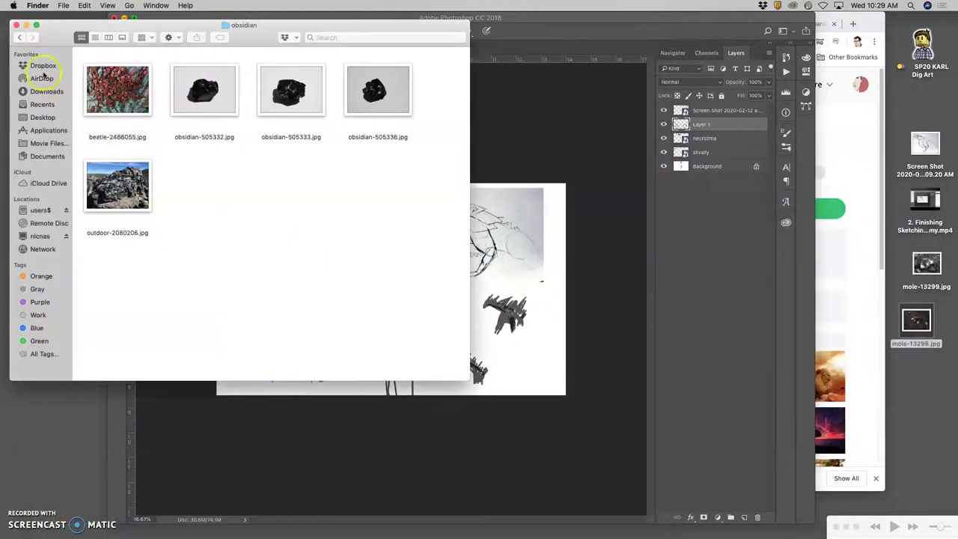
Open Forearm Reference and view the pine cone photo tree-3234107.jpg in Preview
{"action": "left_click", "coordinate": [19, 35]}
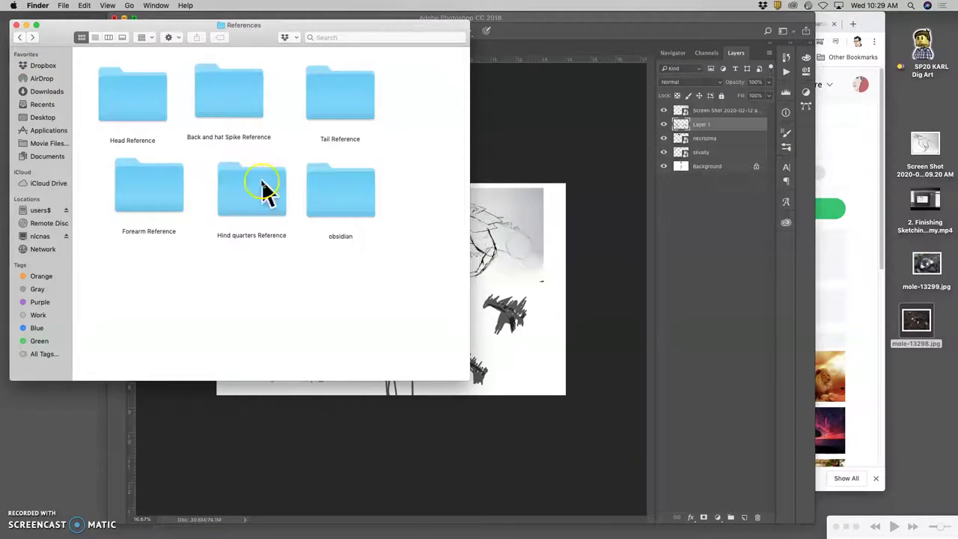
{"action": "double_click", "coordinate": [167, 184]}
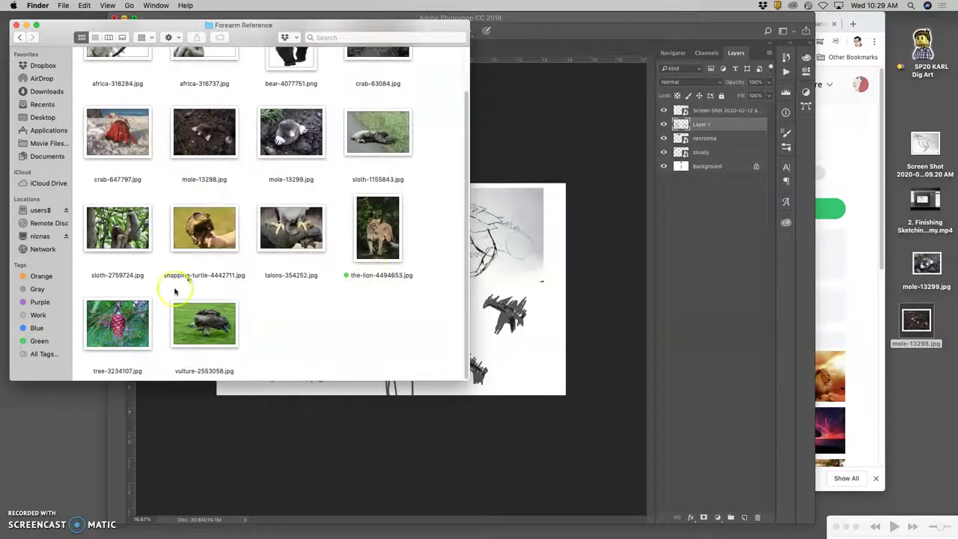
{"action": "double_click", "coordinate": [139, 313]}
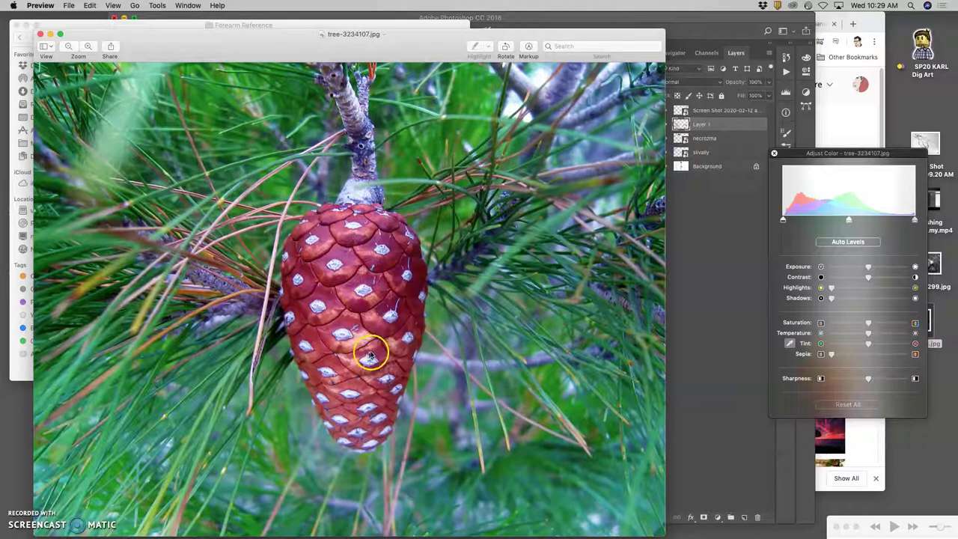
{"action": "left_click", "coordinate": [40, 34]}
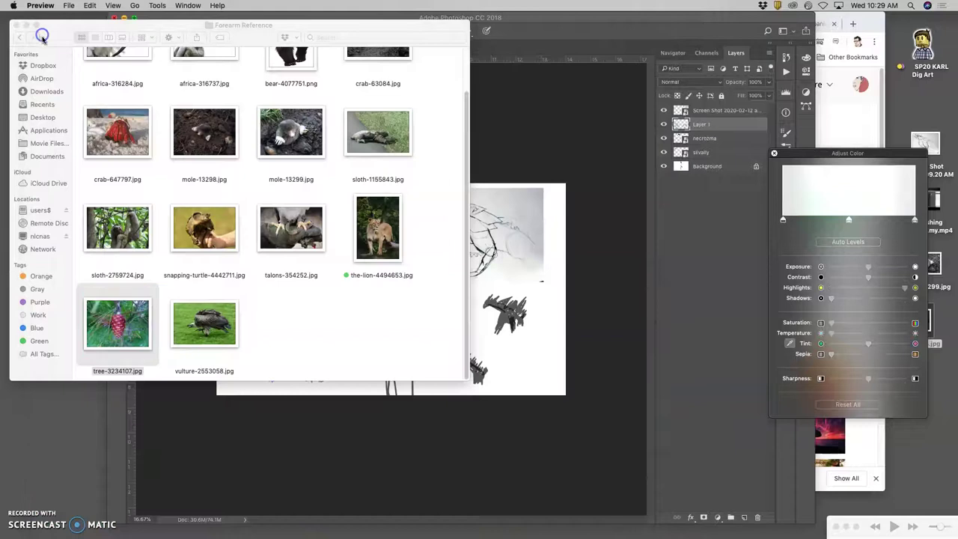
Return Finder to the References folder and bring the Photoshop sketch forward
{"action": "left_click", "coordinate": [527, 145]}
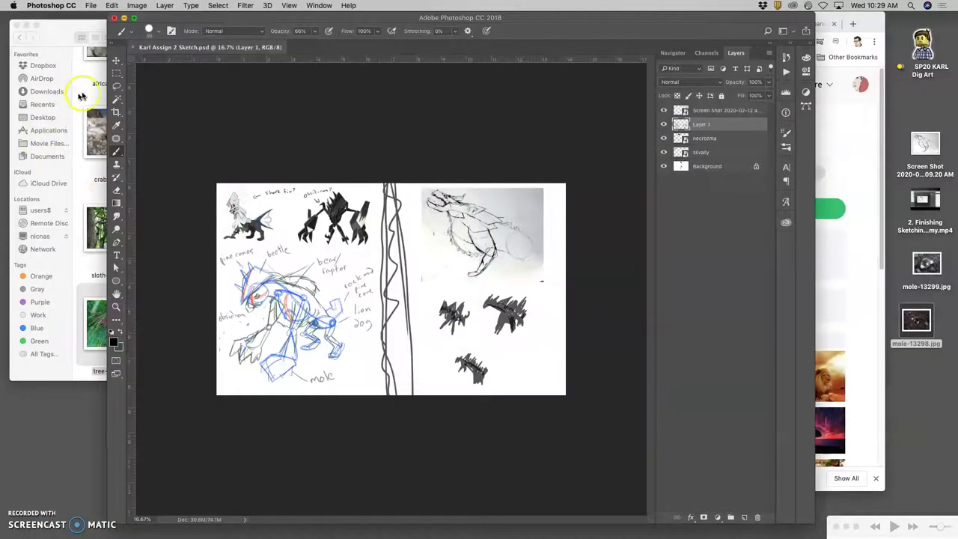
{"action": "left_click", "coordinate": [83, 98]}
{"action": "left_click", "coordinate": [21, 37]}
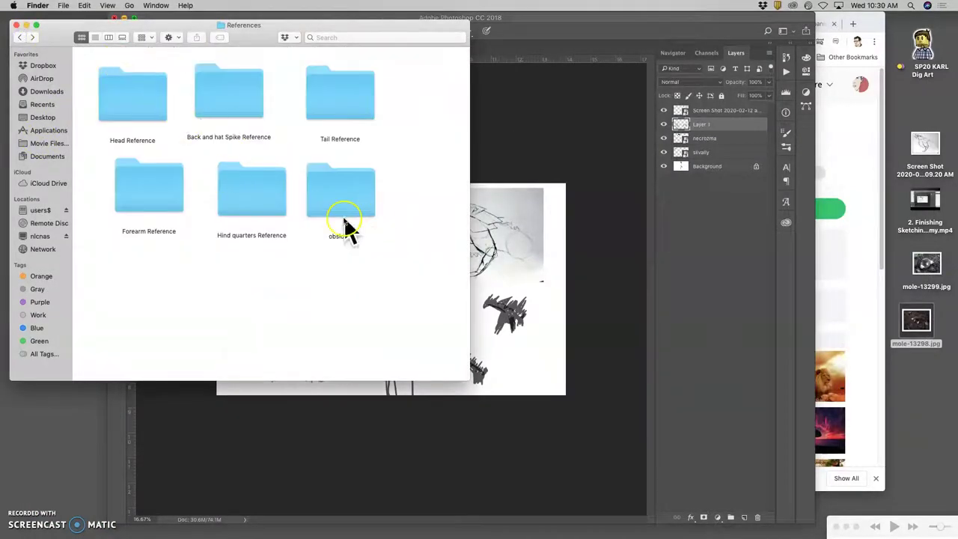
{"action": "left_click", "coordinate": [560, 239]}
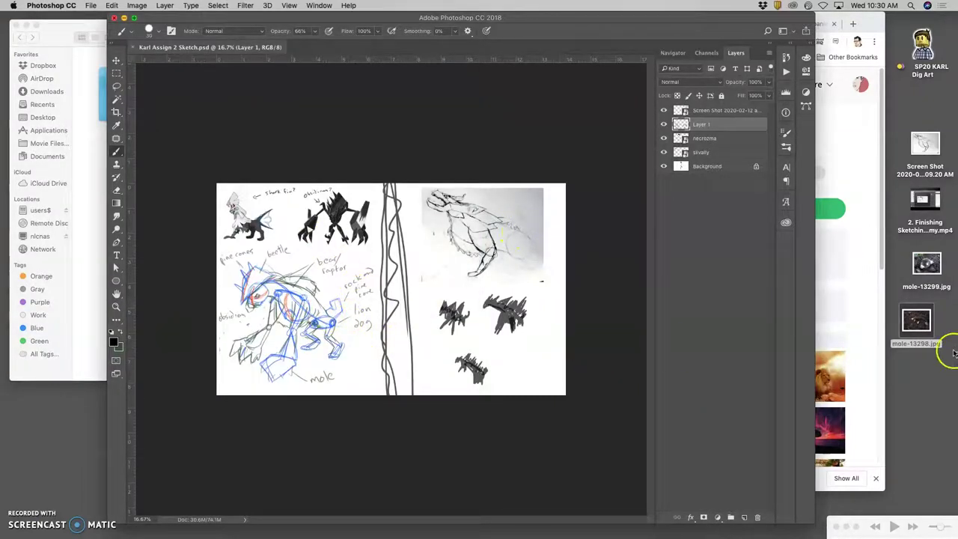
Trash mole-13298.jpg and mole-13299.jpg, minimize the browser, and shift the sketch window right
{"action": "left_click", "coordinate": [928, 263]}
{"action": "left_click_drag", "start_coordinate": [935, 268], "coordinate": [926, 522]}
{"action": "left_click", "coordinate": [874, 284]}
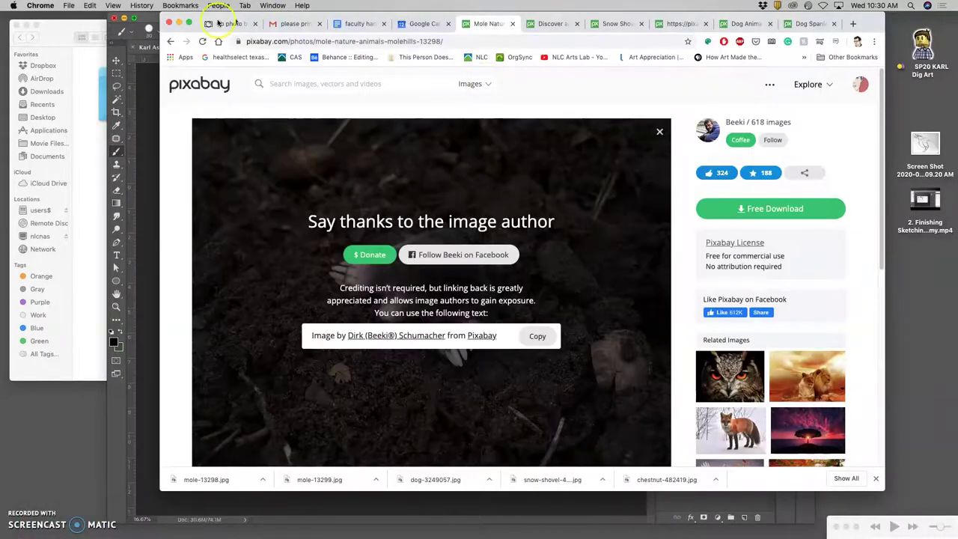
{"action": "left_click", "coordinate": [177, 23]}
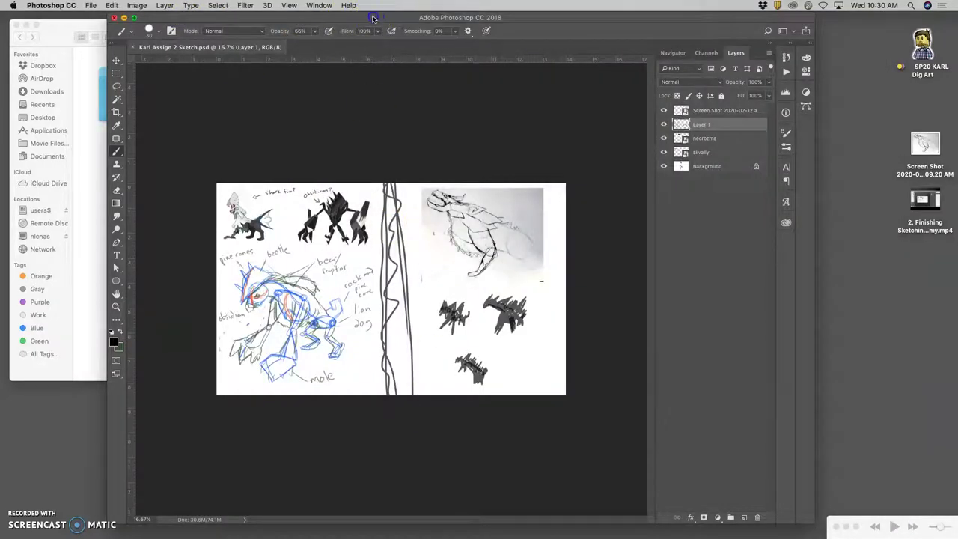
{"action": "left_click_drag", "start_coordinate": [373, 17], "coordinate": [458, 7]}
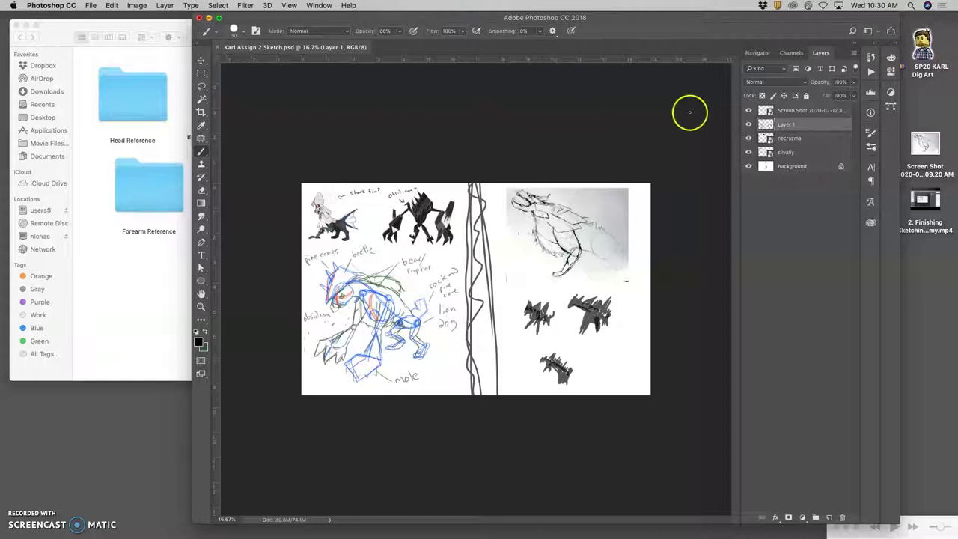
Fill a rectangular selection of the middle divider strip with White on the Background layer
{"action": "left_click", "coordinate": [200, 73]}
{"action": "left_click_drag", "start_coordinate": [462, 176], "coordinate": [495, 426]}
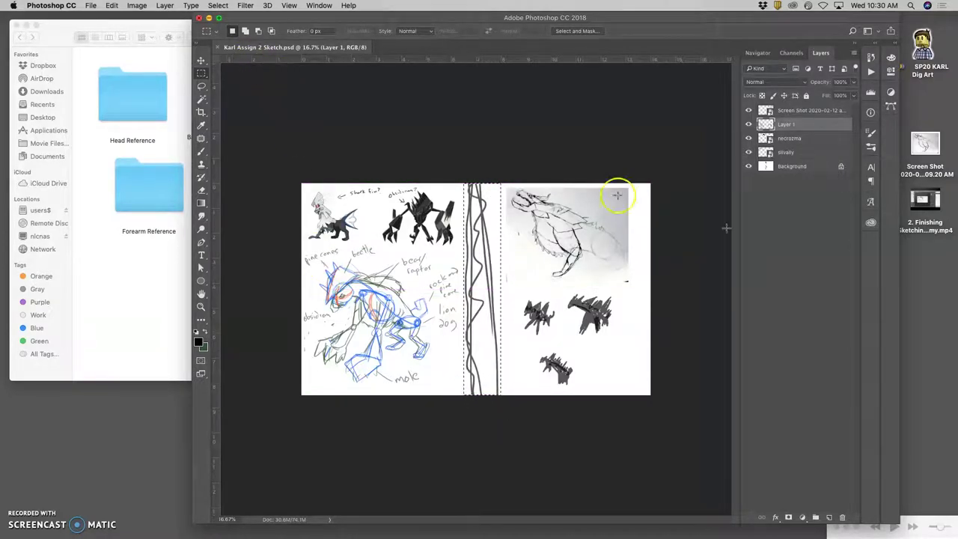
{"action": "left_click", "coordinate": [782, 166]}
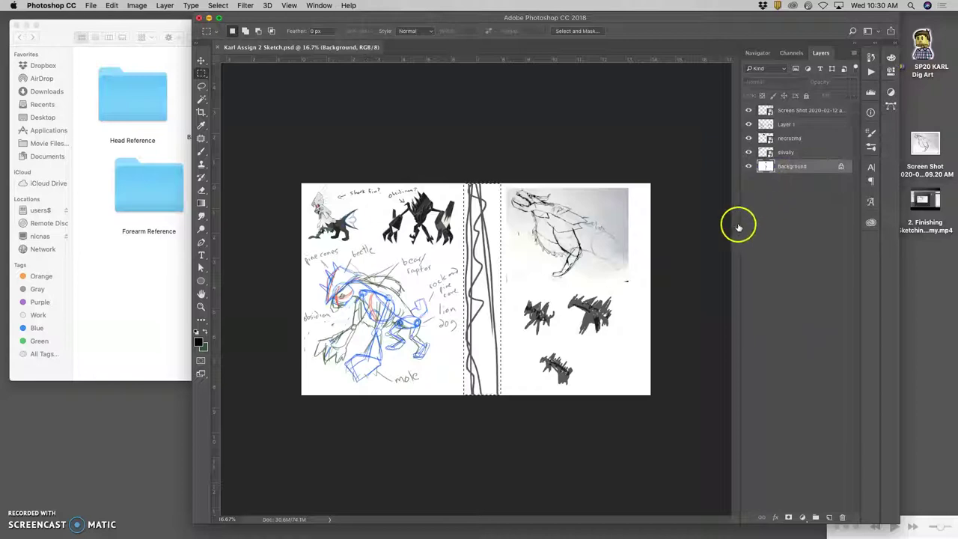
{"action": "key", "text": "BackSpace"}
{"action": "left_click", "coordinate": [512, 218]}
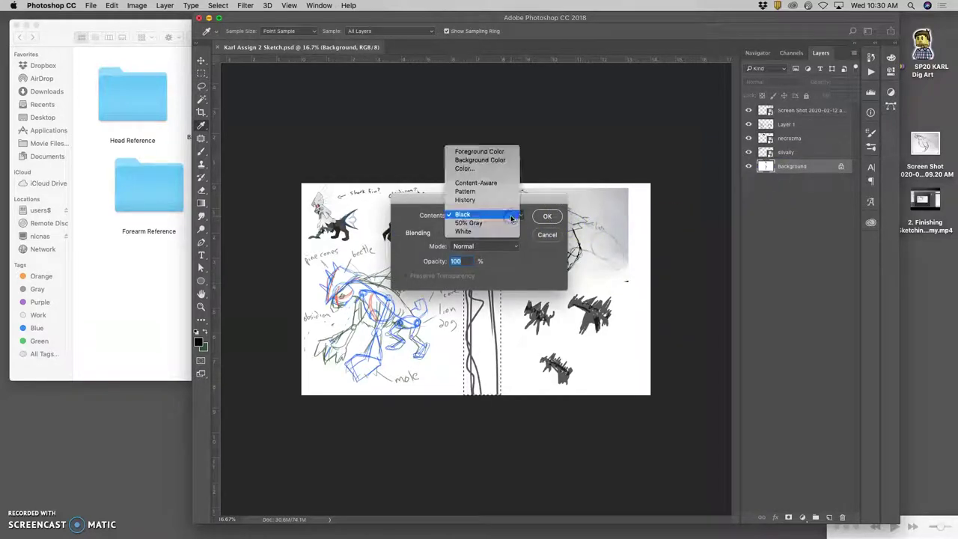
{"action": "left_click", "coordinate": [497, 233]}
{"action": "left_click", "coordinate": [546, 217]}
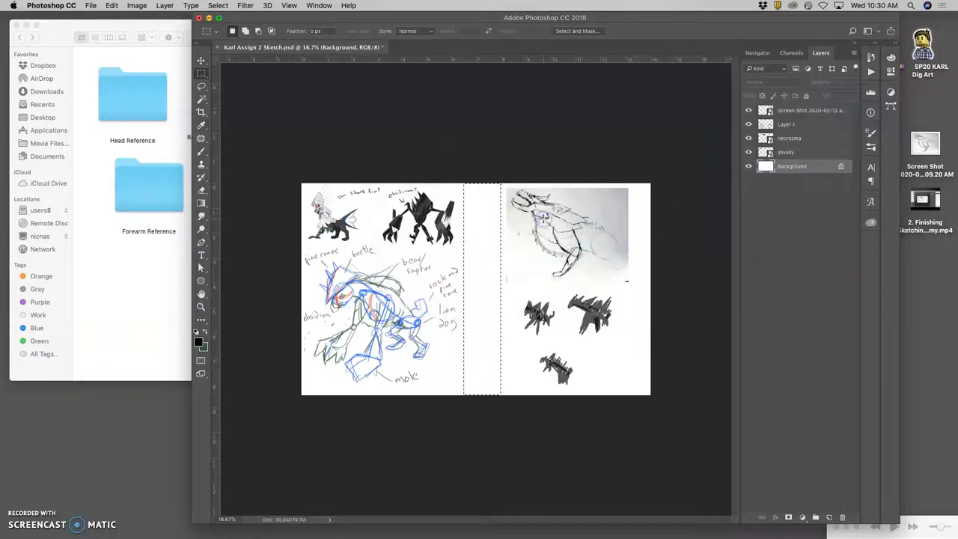
Marquee-select the right-hand sketch area
{"action": "left_click", "coordinate": [202, 87]}
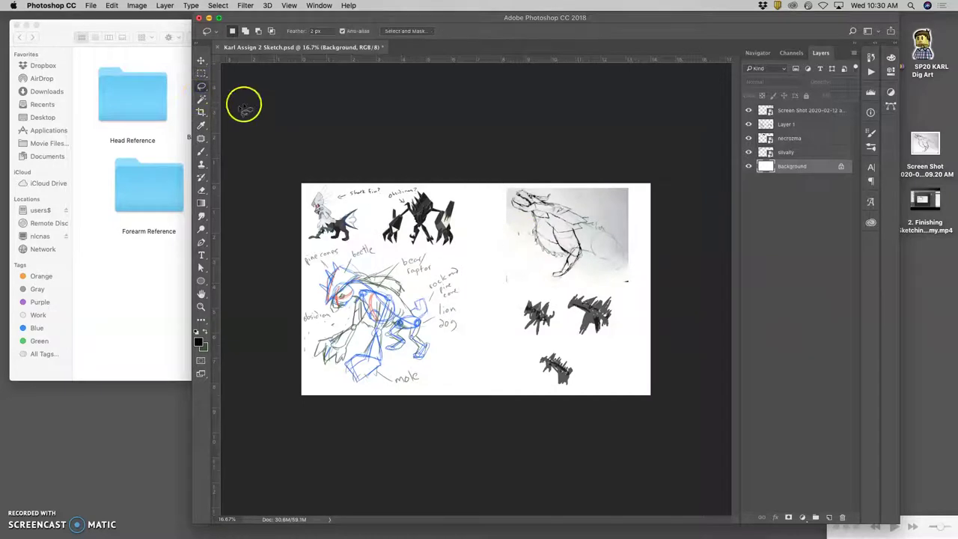
{"action": "left_click", "coordinate": [202, 73]}
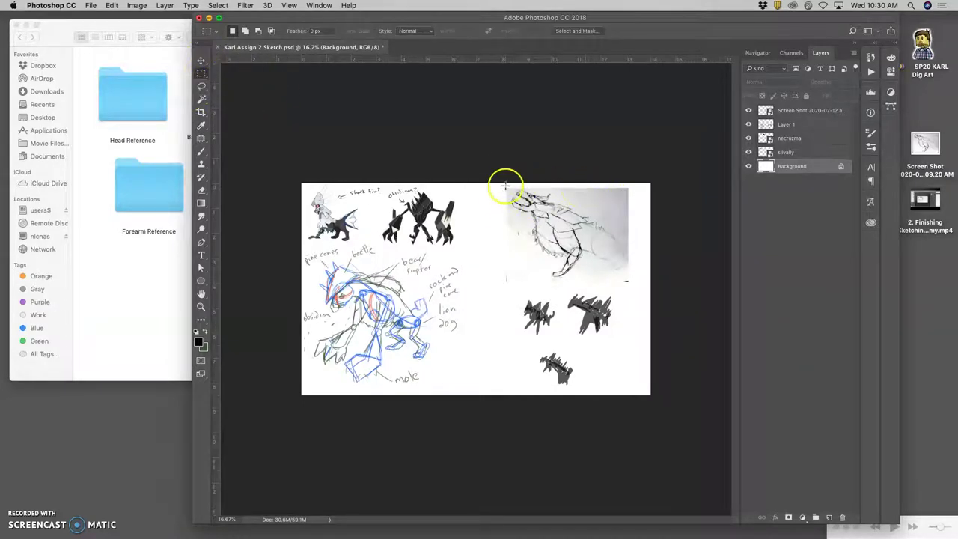
{"action": "left_click_drag", "start_coordinate": [500, 182], "coordinate": [632, 431]}
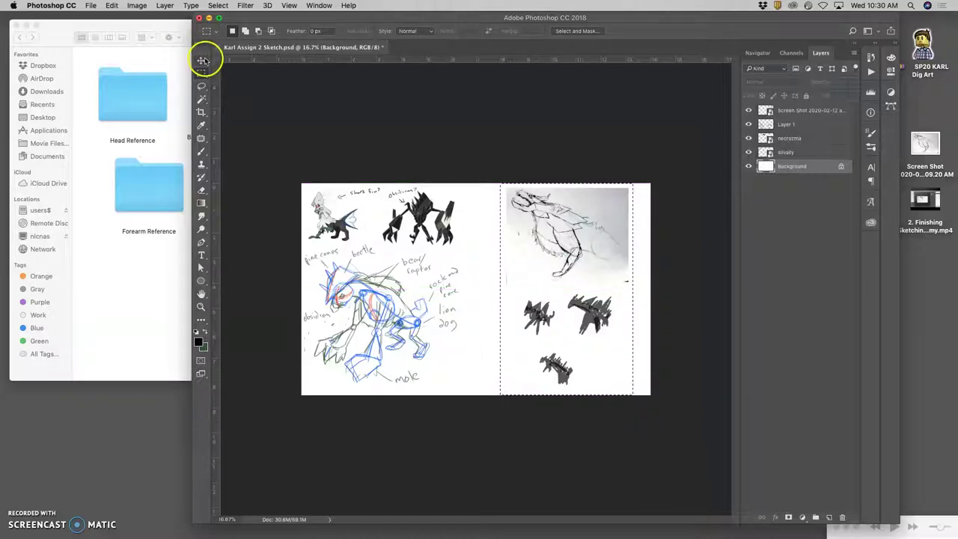
Flatten the image and slide the right-hand sketches left against the others, then deselect
{"action": "left_click", "coordinate": [165, 5]}
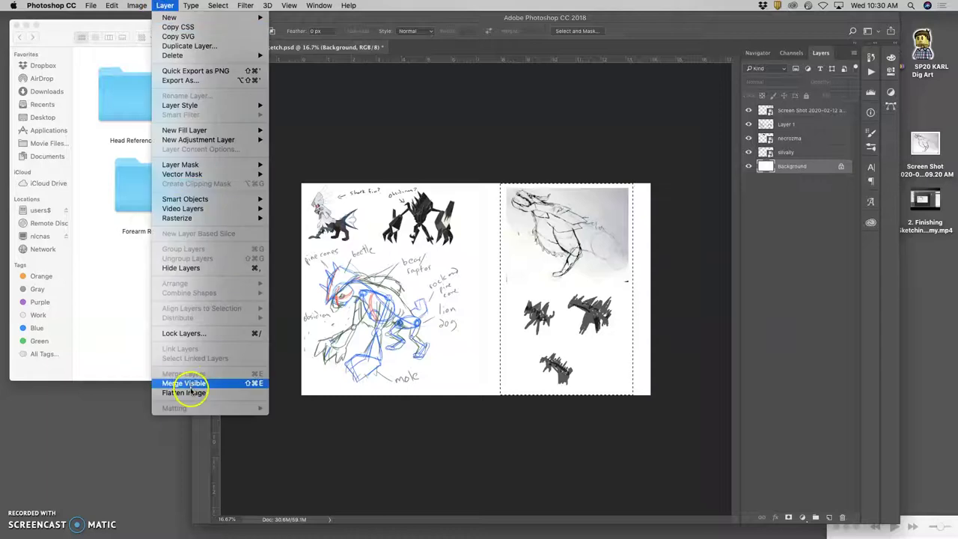
{"action": "left_click", "coordinate": [183, 392]}
{"action": "left_click", "coordinate": [201, 62]}
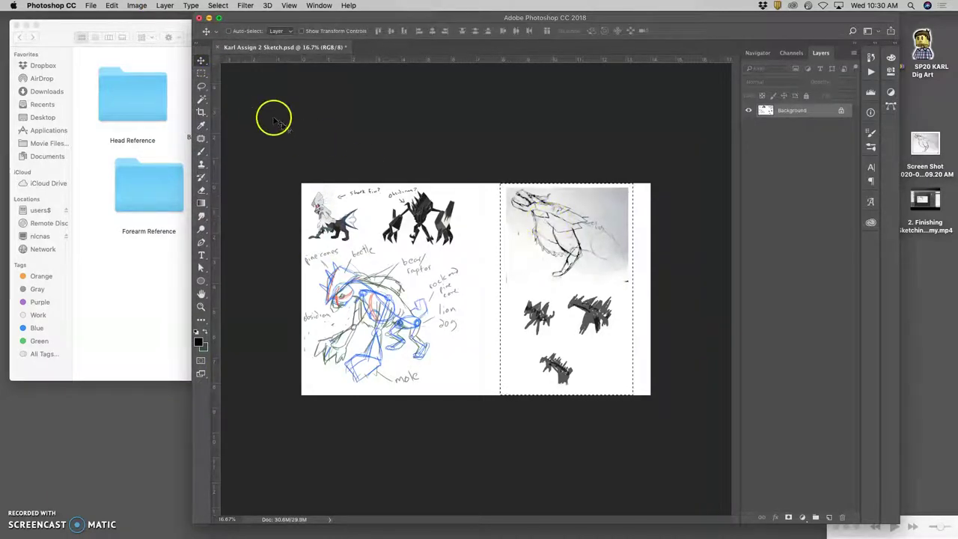
{"action": "left_click_drag", "start_coordinate": [555, 229], "coordinate": [519, 228]}
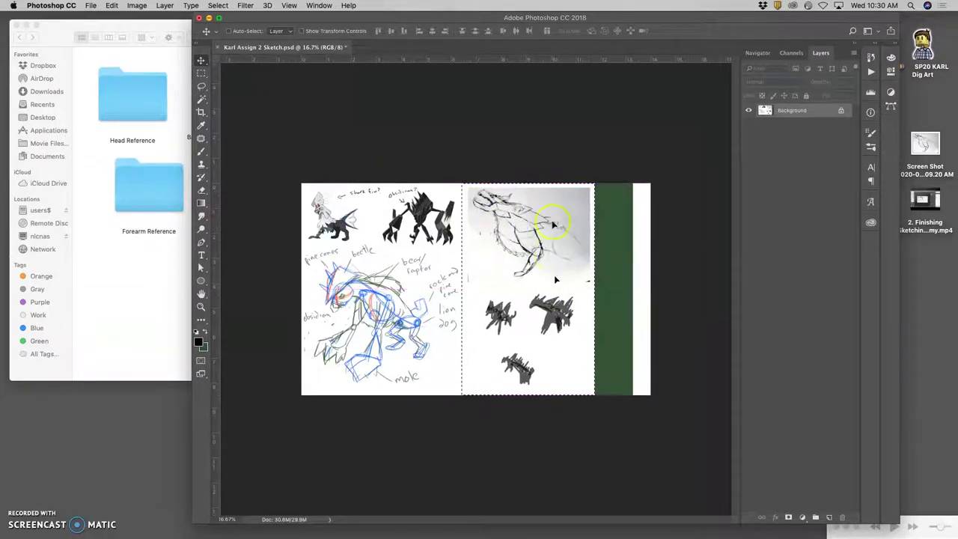
{"action": "key", "text": "super+d"}
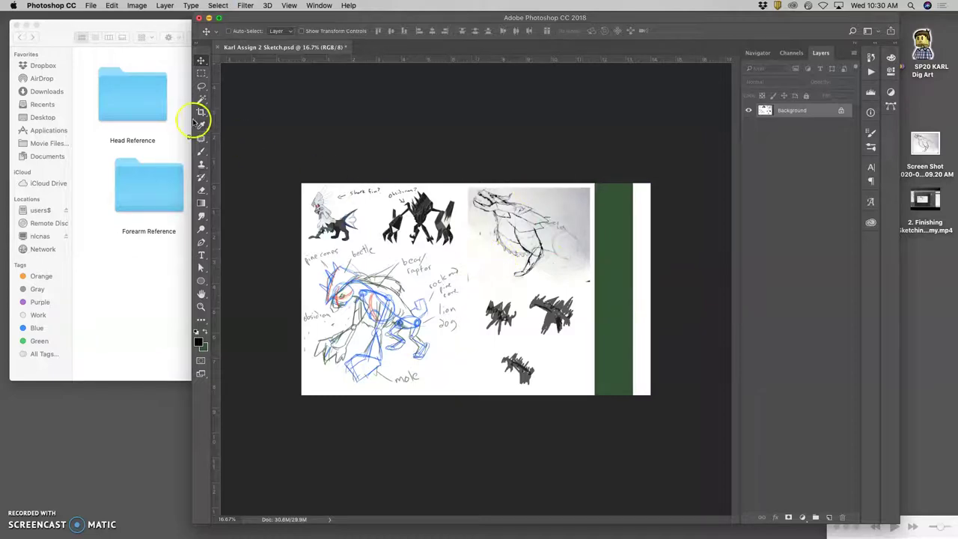
Crop the canvas's right edge in to remove the leftover green strip
{"action": "left_click", "coordinate": [201, 112]}
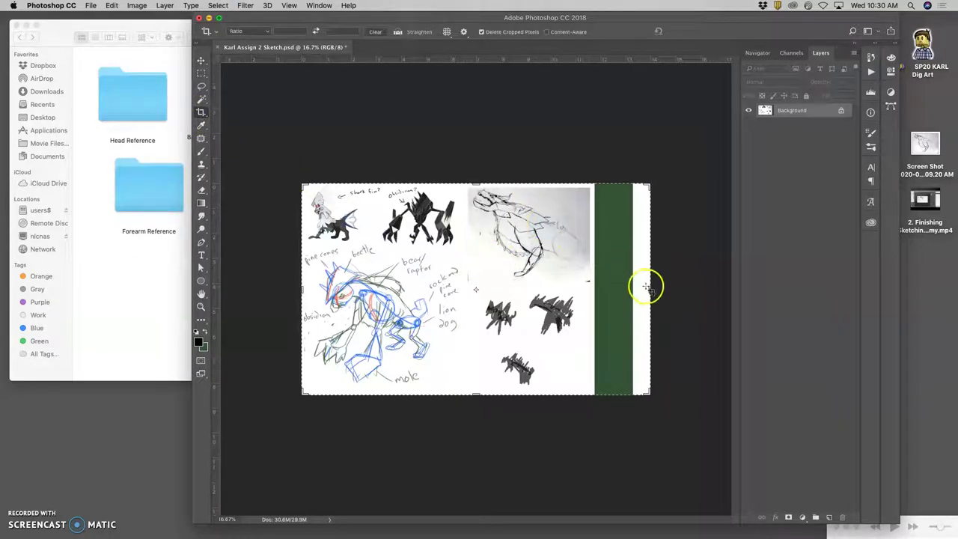
{"action": "left_click_drag", "start_coordinate": [645, 285], "coordinate": [622, 288]}
{"action": "key", "text": "Return"}
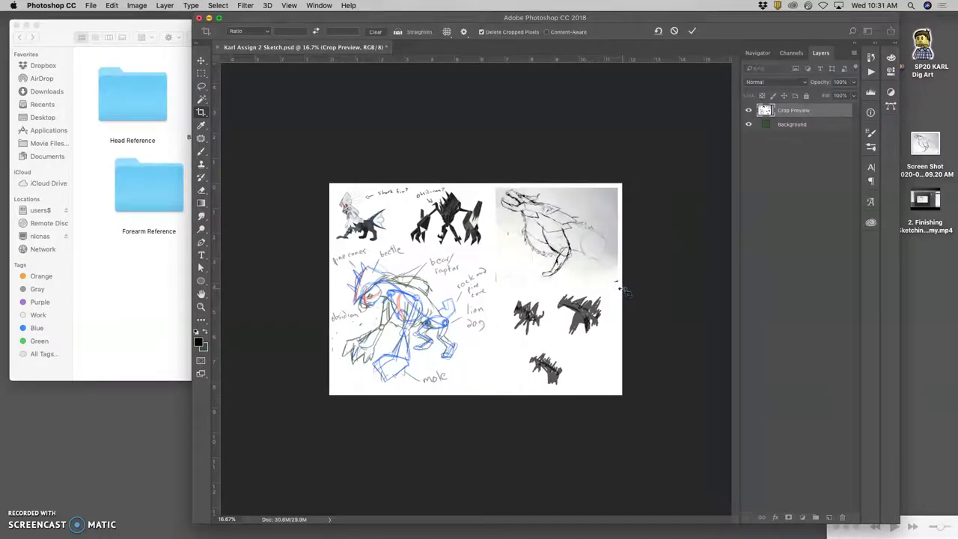
{"action": "left_click", "coordinate": [672, 291]}
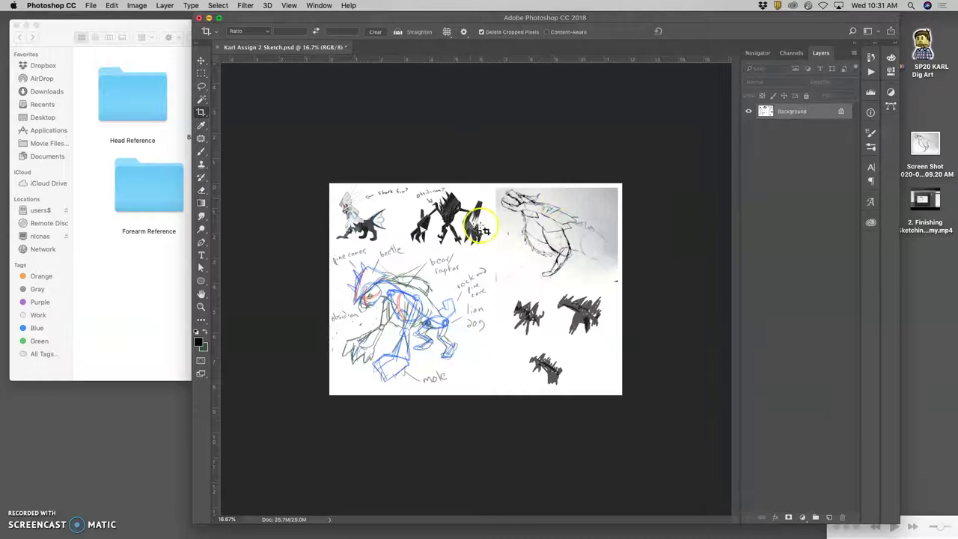
Save the sketch to the desktop as a JPEG at maximum quality 10
{"action": "left_click", "coordinate": [90, 6]}
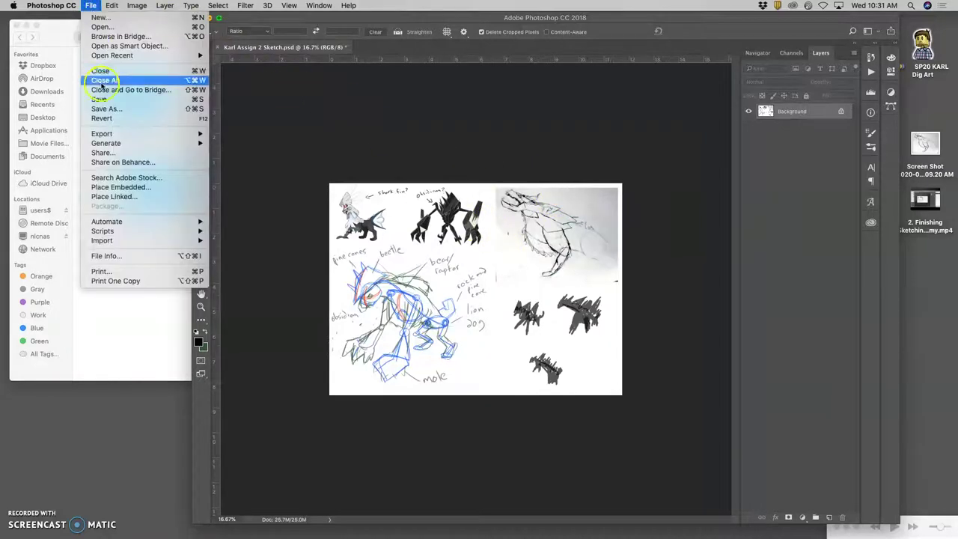
{"action": "left_click", "coordinate": [485, 182]}
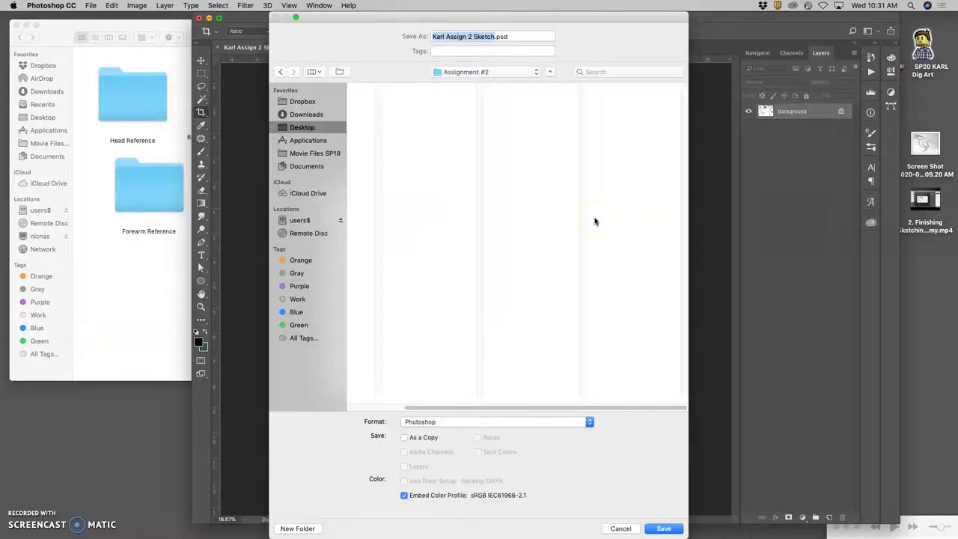
{"action": "left_click", "coordinate": [482, 424]}
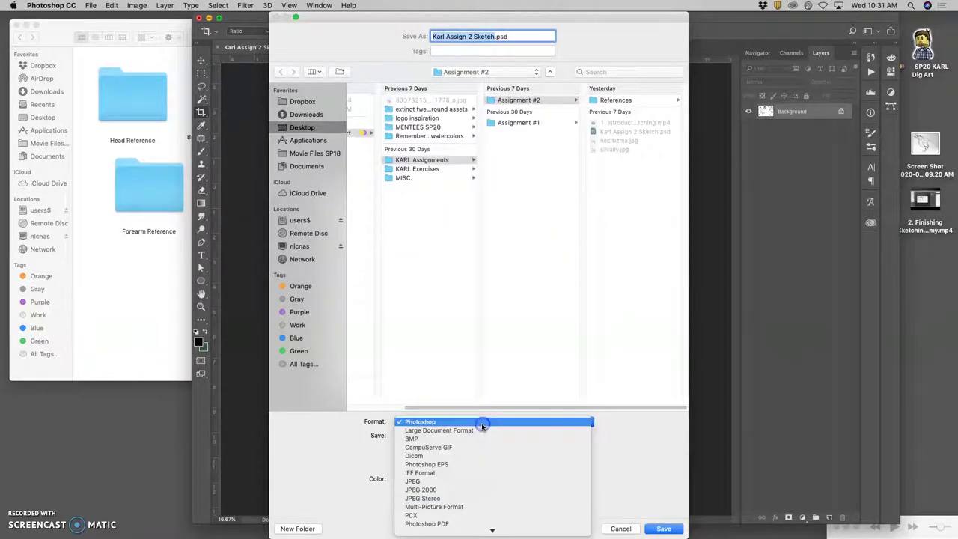
{"action": "left_click", "coordinate": [458, 480]}
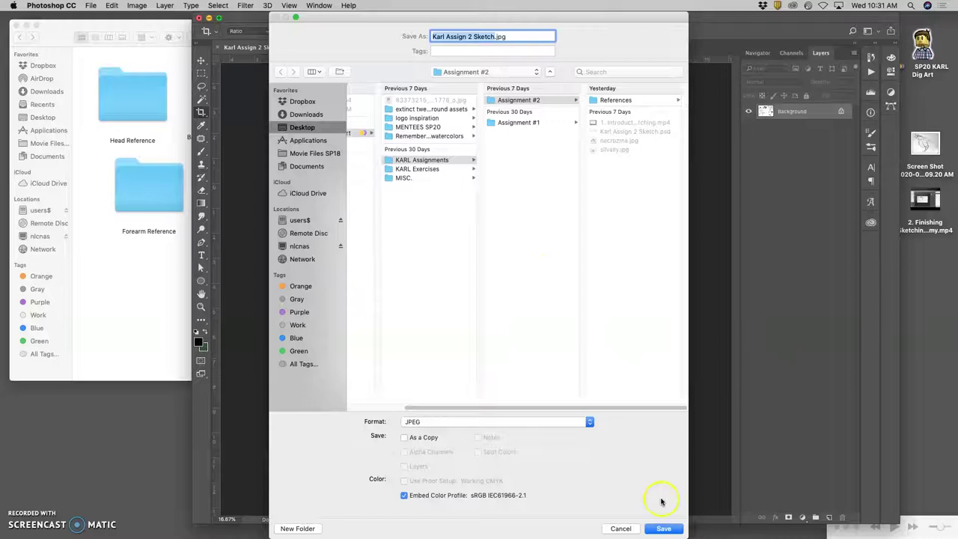
{"action": "left_click", "coordinate": [663, 527]}
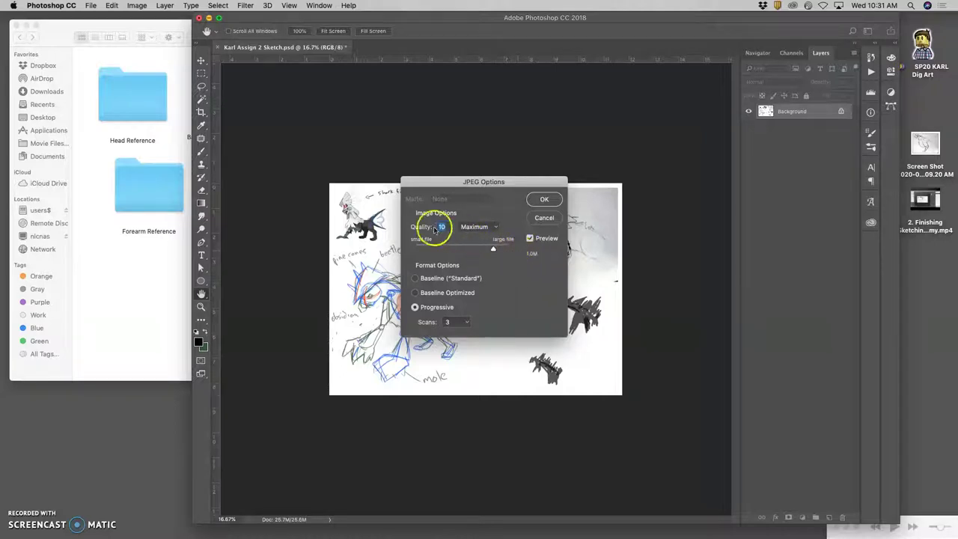
{"action": "left_click", "coordinate": [544, 200]}
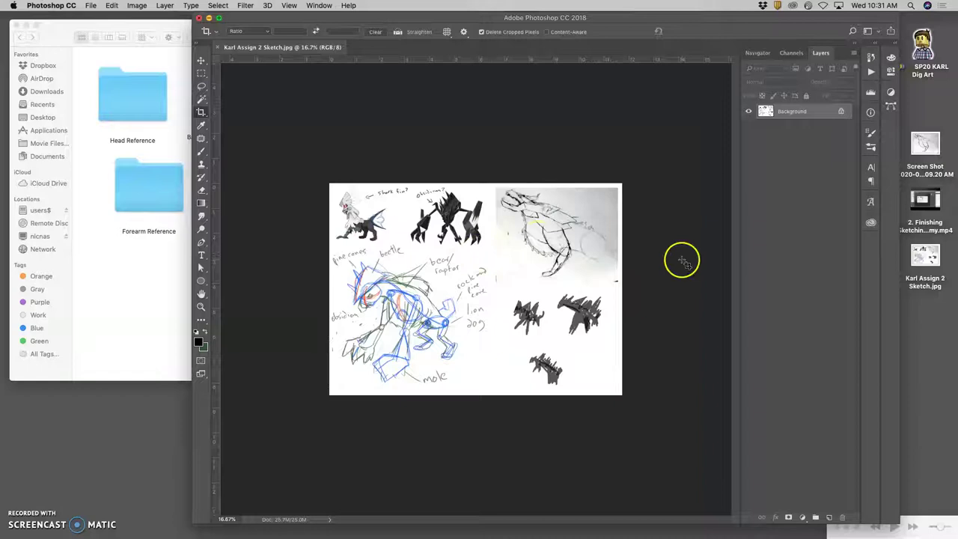
Minimize Photoshop and bring up the Photobucket tab in Chrome
{"action": "left_click", "coordinate": [209, 17]}
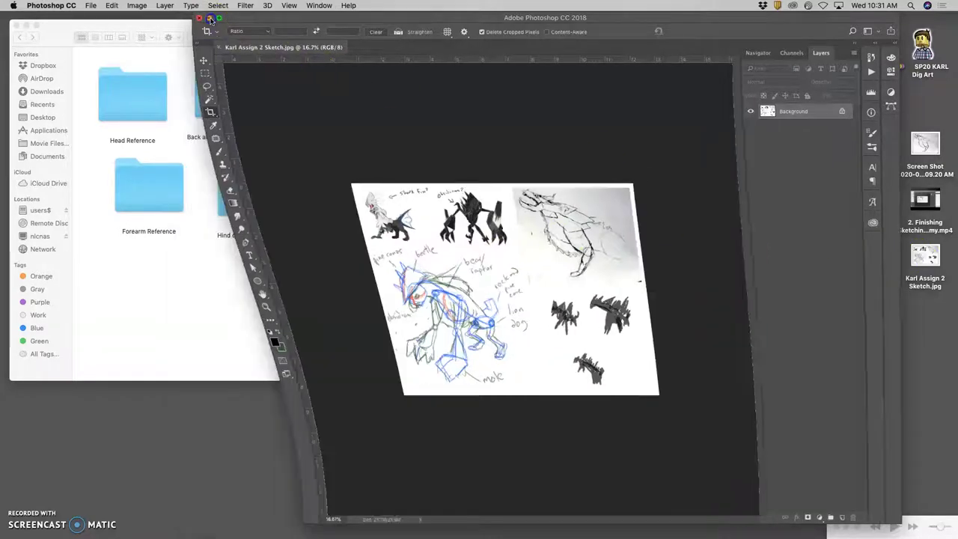
{"action": "mouse_move", "coordinate": [401, 533]}
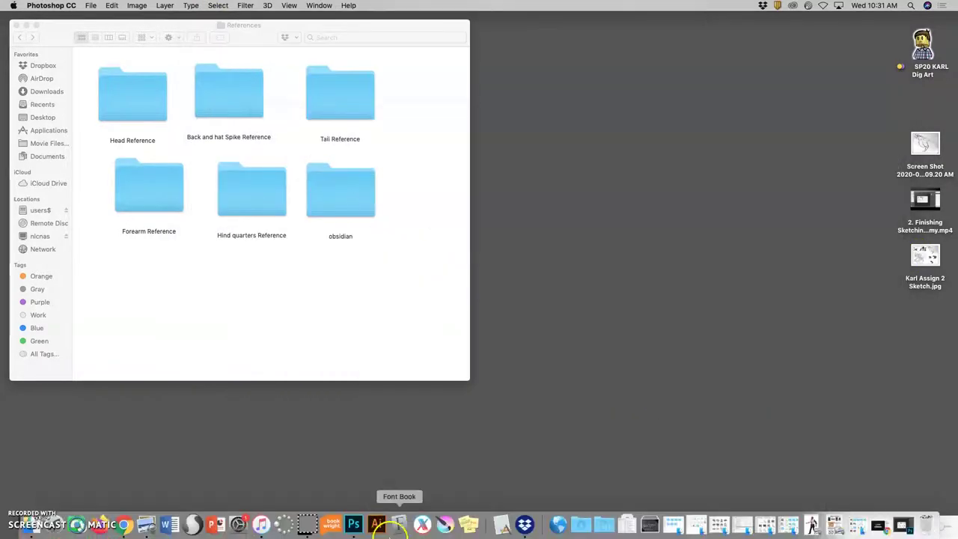
{"action": "left_click", "coordinate": [124, 525]}
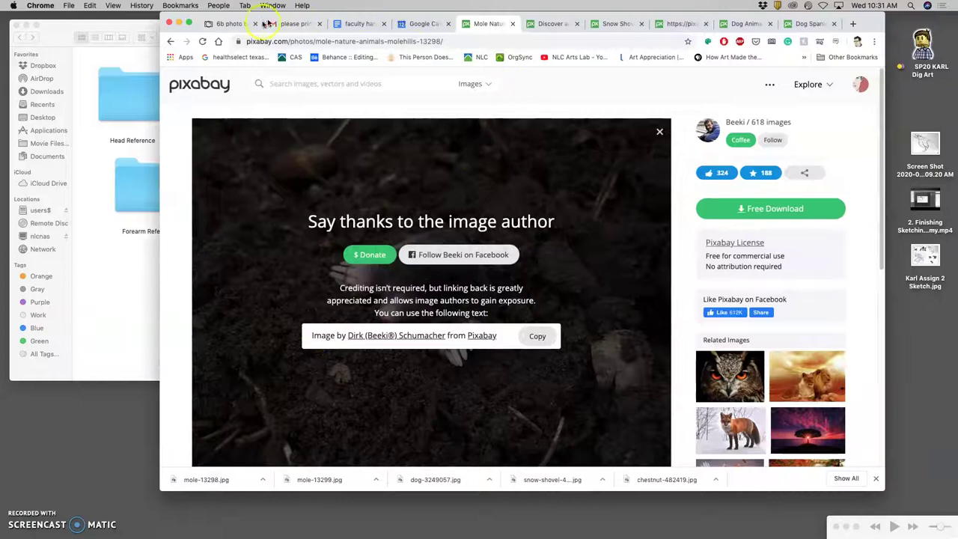
{"action": "left_click", "coordinate": [226, 23]}
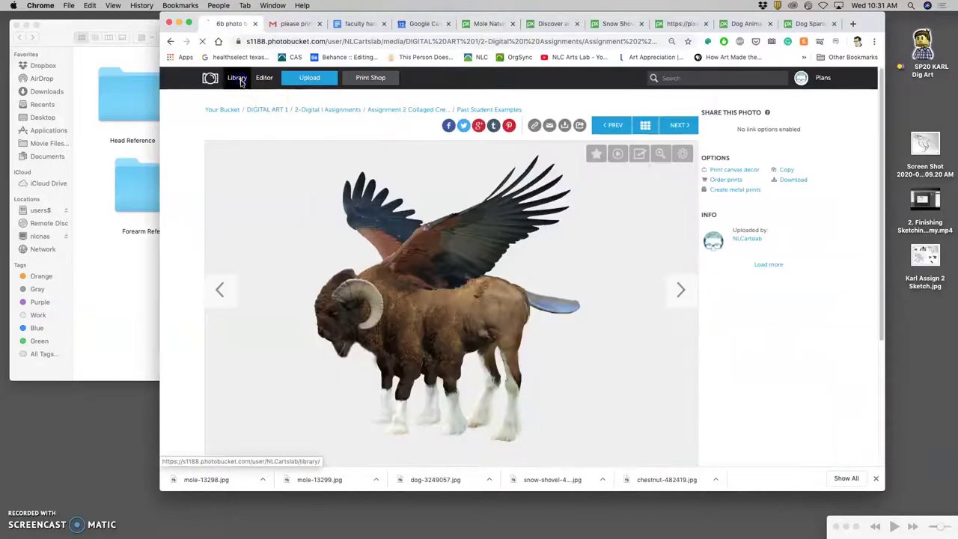
Navigate the Library to DIGITAL ART 1 > 2-Digital I Assignments > Assignment 2 > Instructional Examples
{"action": "left_click", "coordinate": [316, 286]}
{"action": "left_click", "coordinate": [319, 290]}
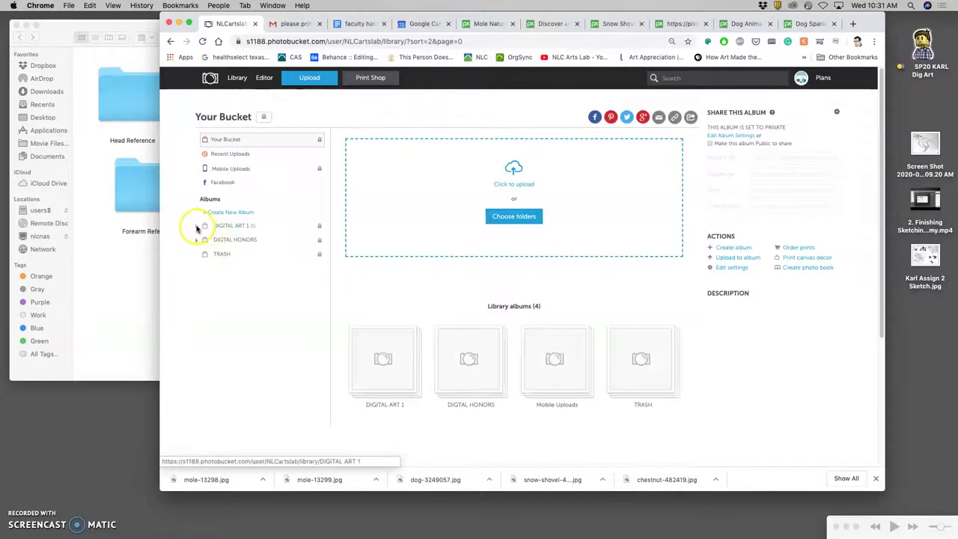
{"action": "left_click", "coordinate": [197, 226]}
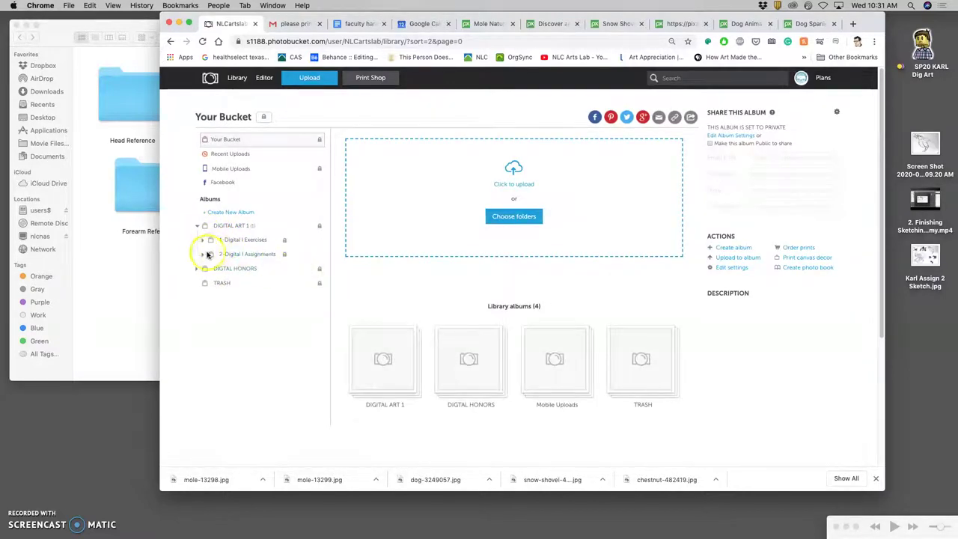
{"action": "left_click", "coordinate": [202, 255]}
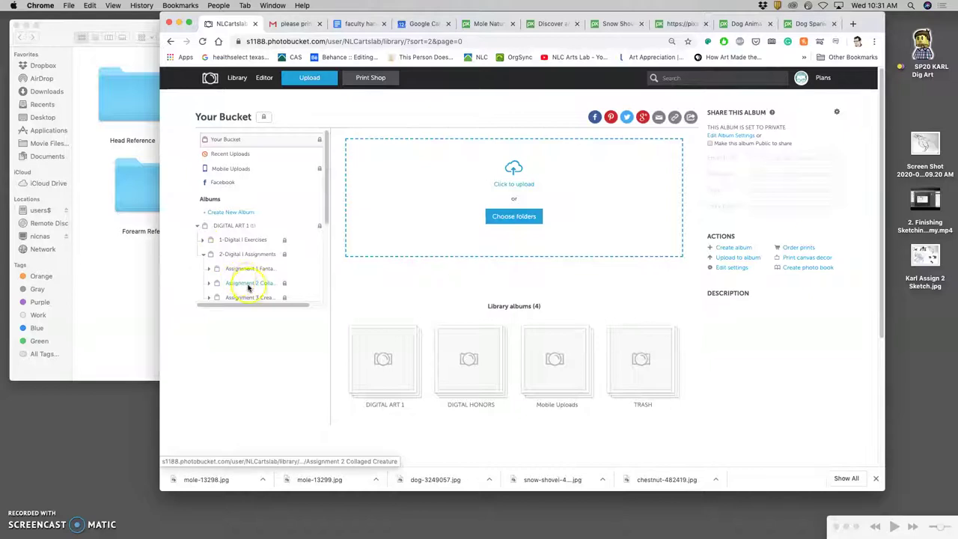
{"action": "left_click", "coordinate": [252, 284]}
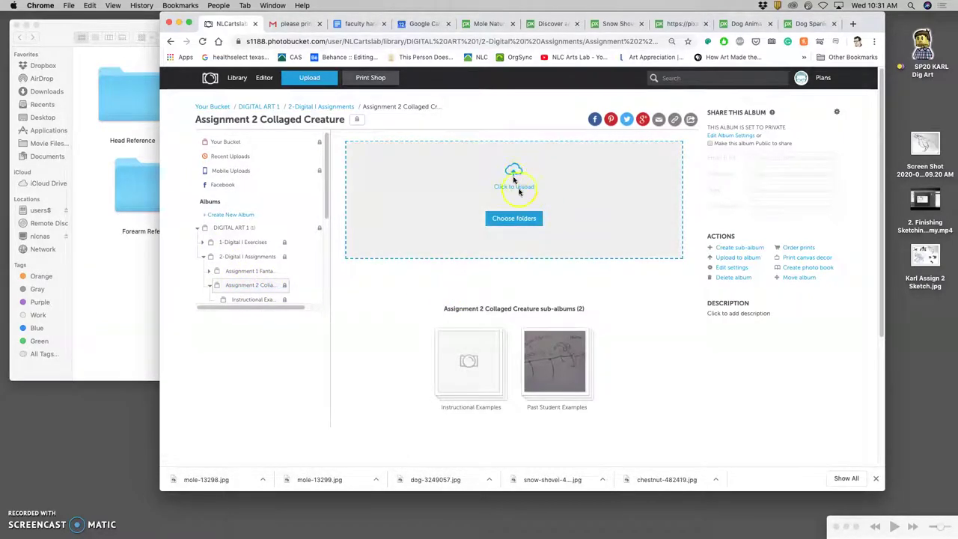
{"action": "left_click", "coordinate": [479, 374]}
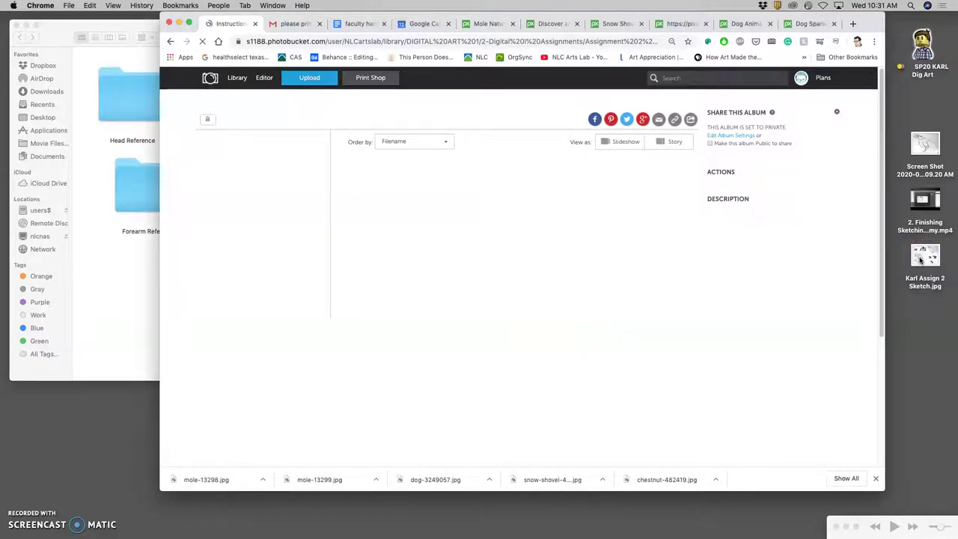
Drag the desktop sketch JPG into the album to upload it, then view page two
{"action": "mouse_move", "coordinate": [920, 260]}
{"action": "left_mouse_down"}
{"action": "mouse_move", "coordinate": [421, 268]}
{"action": "mouse_move", "coordinate": [404, 220]}
{"action": "left_mouse_up"}
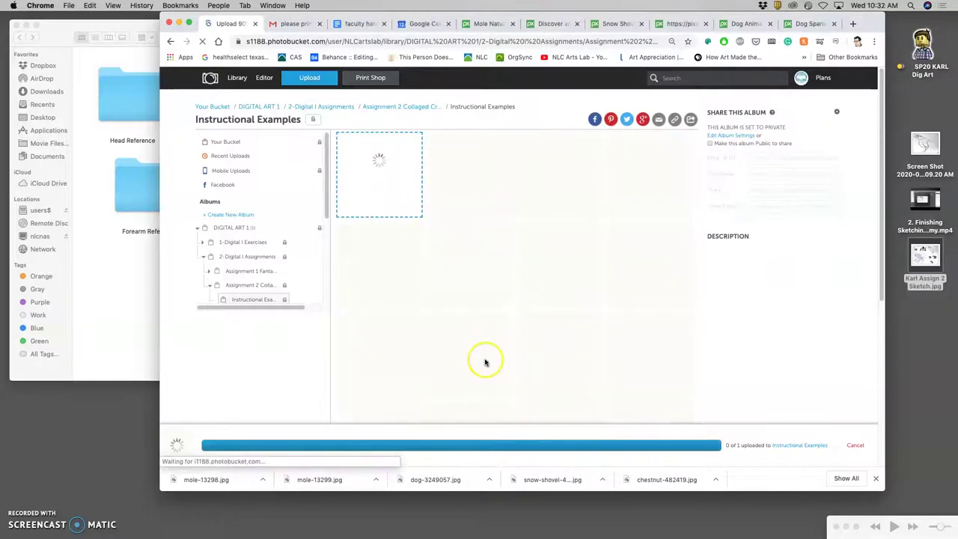
{"action": "scroll", "coordinate": [485, 362], "scroll_direction": "down", "scroll_amount": 5}
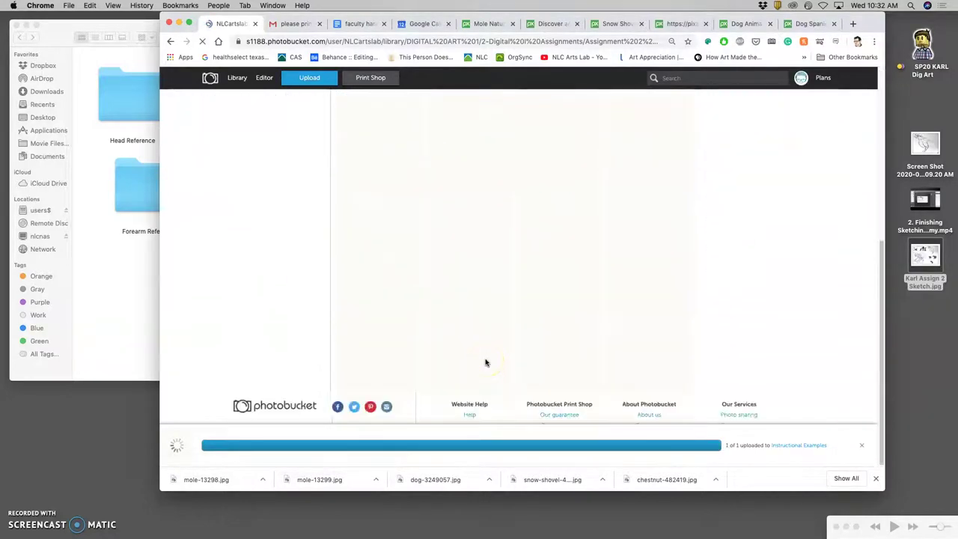
{"action": "scroll", "coordinate": [485, 362], "scroll_direction": "up", "scroll_amount": 5}
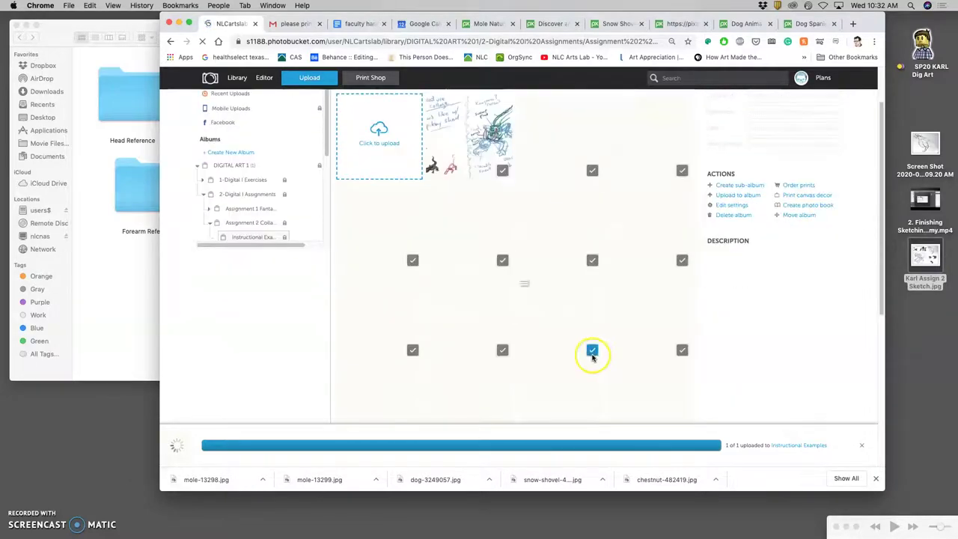
{"action": "scroll", "coordinate": [593, 356], "scroll_direction": "down", "scroll_amount": 8}
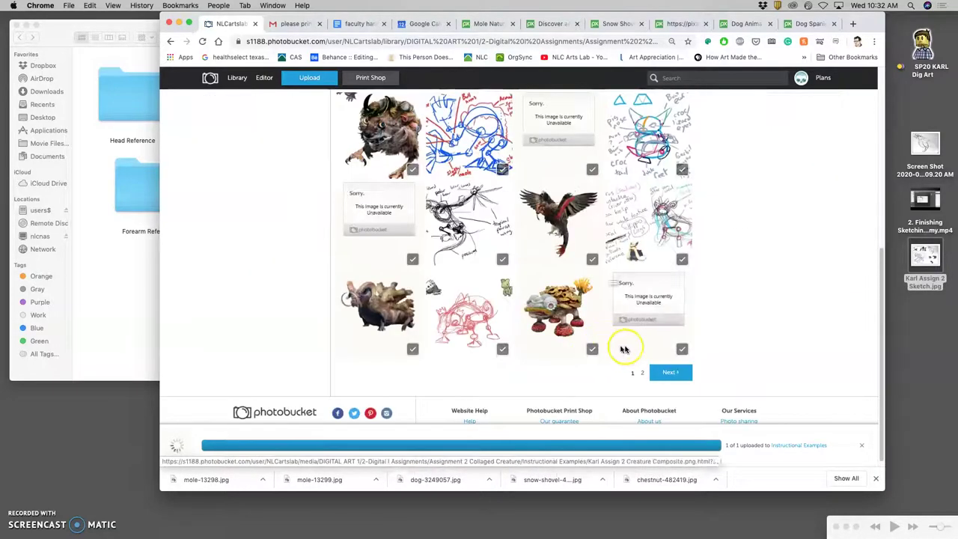
{"action": "left_click", "coordinate": [682, 372]}
{"action": "scroll", "coordinate": [596, 357], "scroll_direction": "up", "scroll_amount": 2}
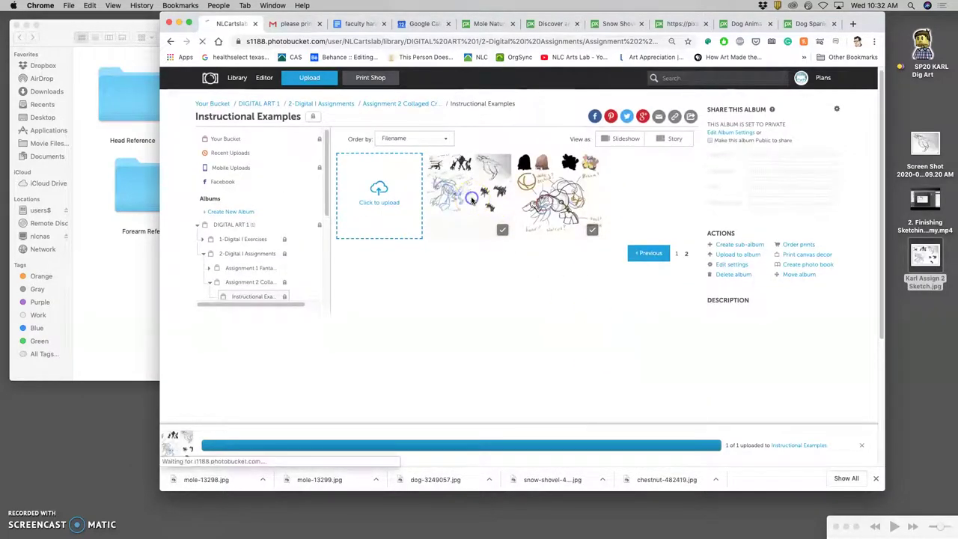
Give the uploaded sketch photo a title made of the semester code and student's name
{"action": "left_click", "coordinate": [470, 199]}
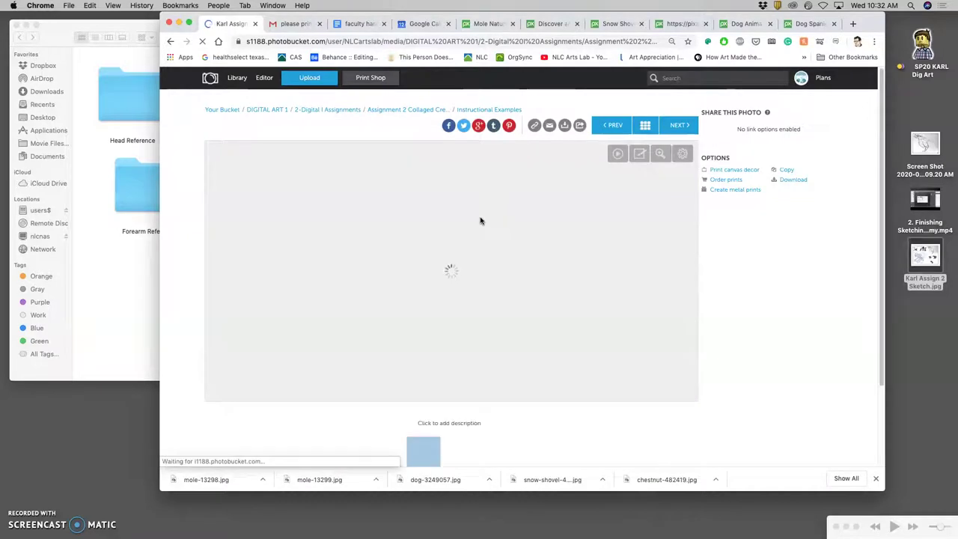
{"action": "left_click", "coordinate": [485, 238]}
{"action": "scroll", "coordinate": [487, 240], "scroll_direction": "down", "scroll_amount": 3}
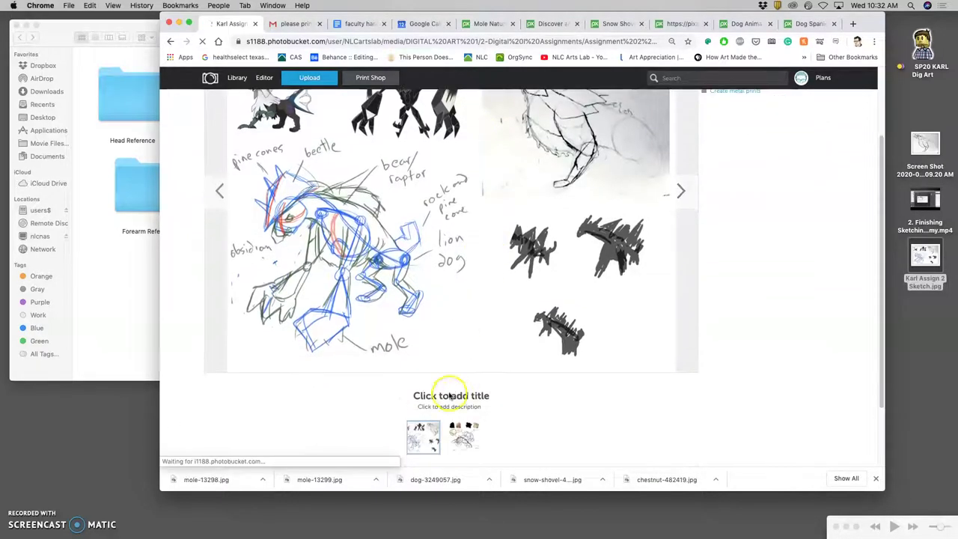
{"action": "left_click", "coordinate": [448, 397]}
{"action": "type", "text": "SP2"}
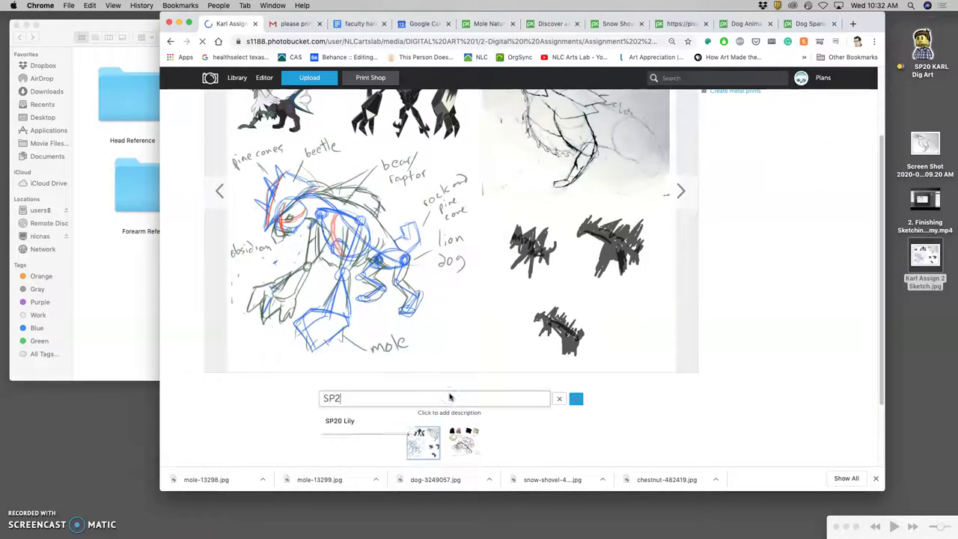
{"action": "type", "text": "0 Karl 1"}
{"action": "left_click", "coordinate": [524, 348]}
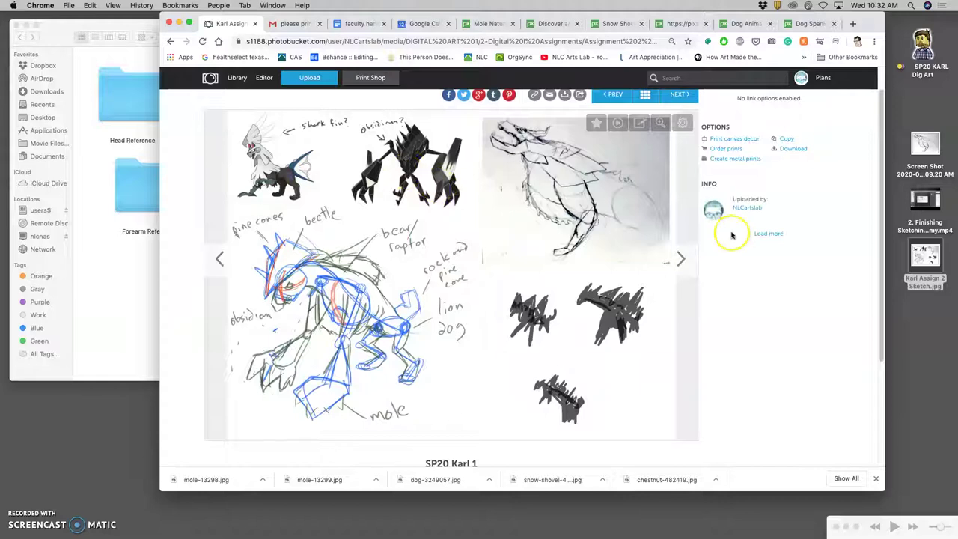
Browse through the other example images in the album, then minimize the browser
{"action": "left_click", "coordinate": [681, 258]}
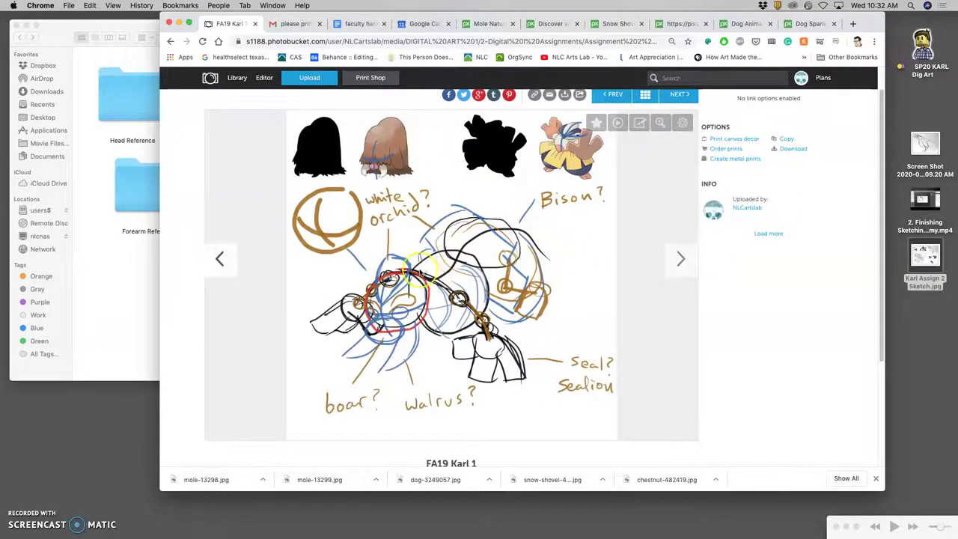
{"action": "left_click", "coordinate": [680, 258]}
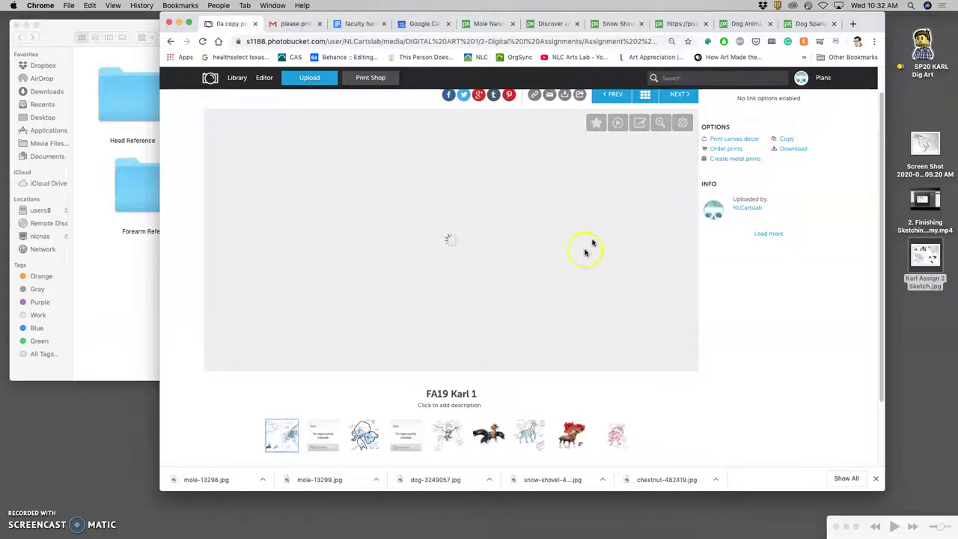
{"action": "left_click", "coordinate": [446, 435]}
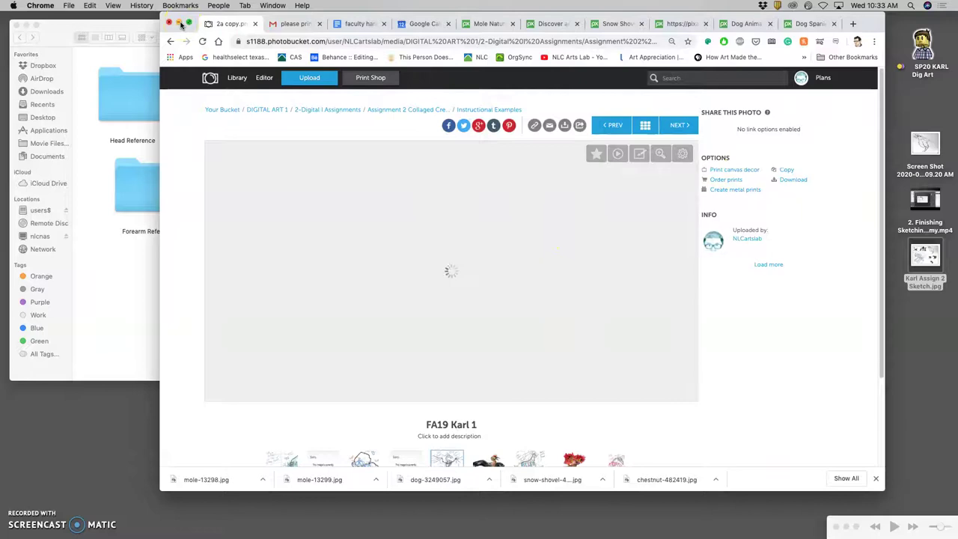
{"action": "left_click", "coordinate": [180, 24]}
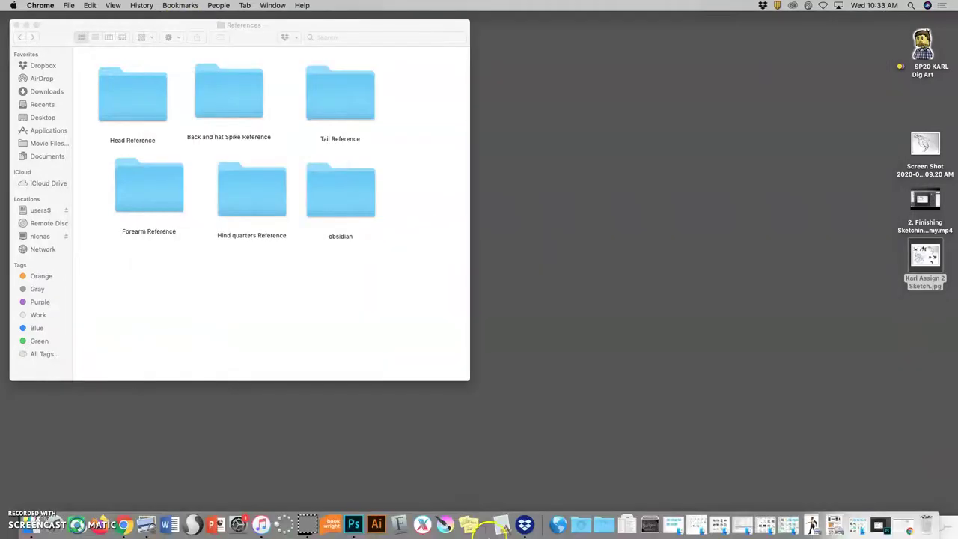
Bring the References folder forward and restore Photoshop with the sketch JPEG beside it
{"action": "left_click", "coordinate": [262, 314]}
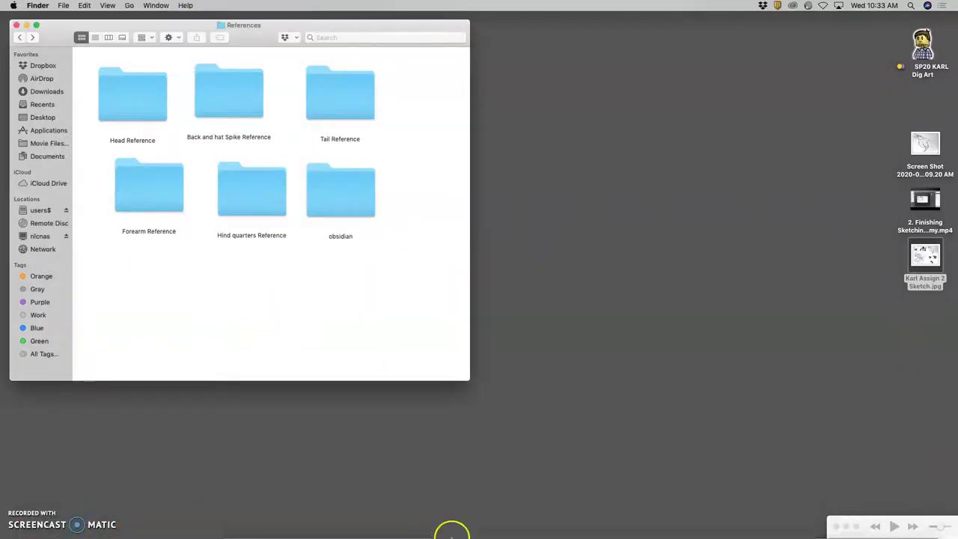
{"action": "left_click", "coordinate": [353, 524]}
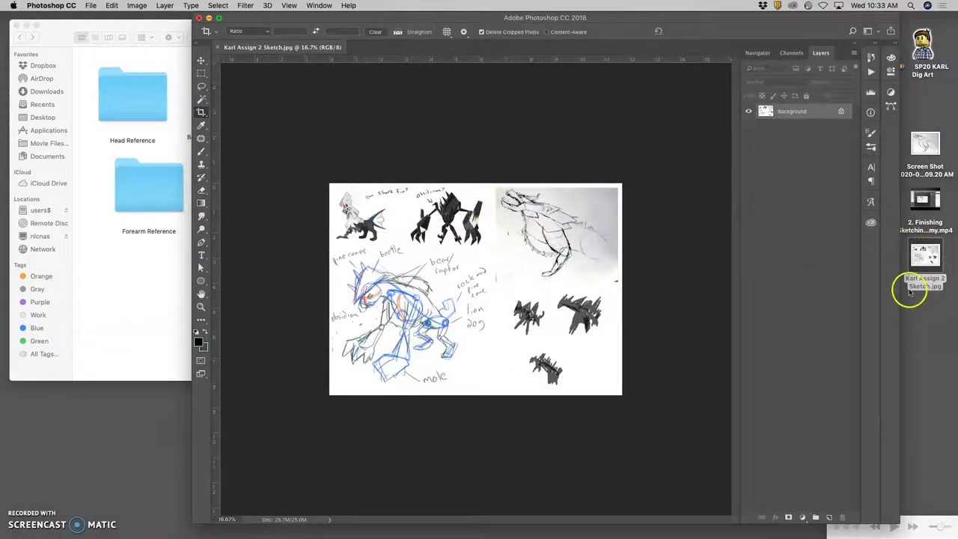
{"action": "left_click", "coordinate": [922, 255]}
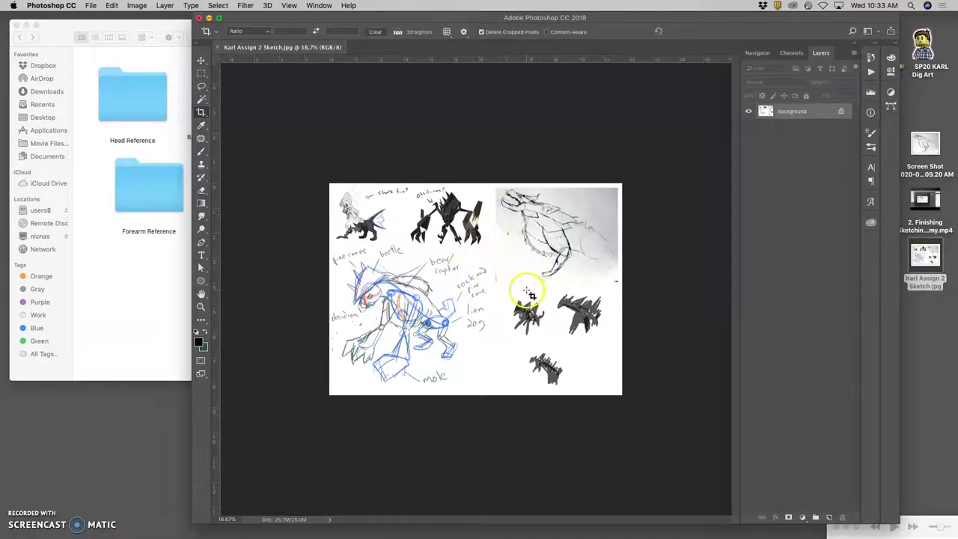
Crop the canvas down to just the main creature sketch and zoom to 33.3%
{"action": "left_click", "coordinate": [202, 113]}
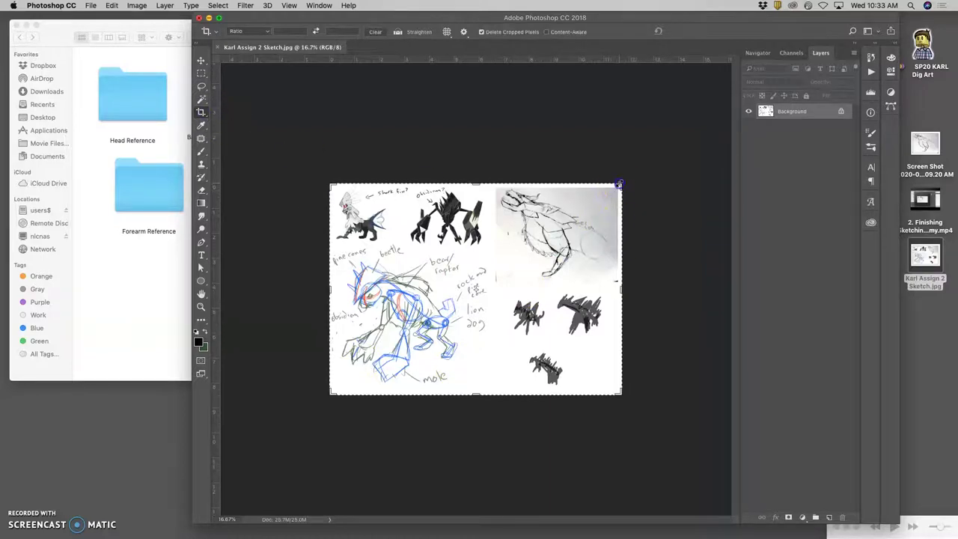
{"action": "left_click_drag", "start_coordinate": [619, 183], "coordinate": [548, 218]}
{"action": "left_click", "coordinate": [508, 268]}
{"action": "left_click_drag", "start_coordinate": [473, 356], "coordinate": [475, 358]}
{"action": "double_click", "coordinate": [499, 343]}
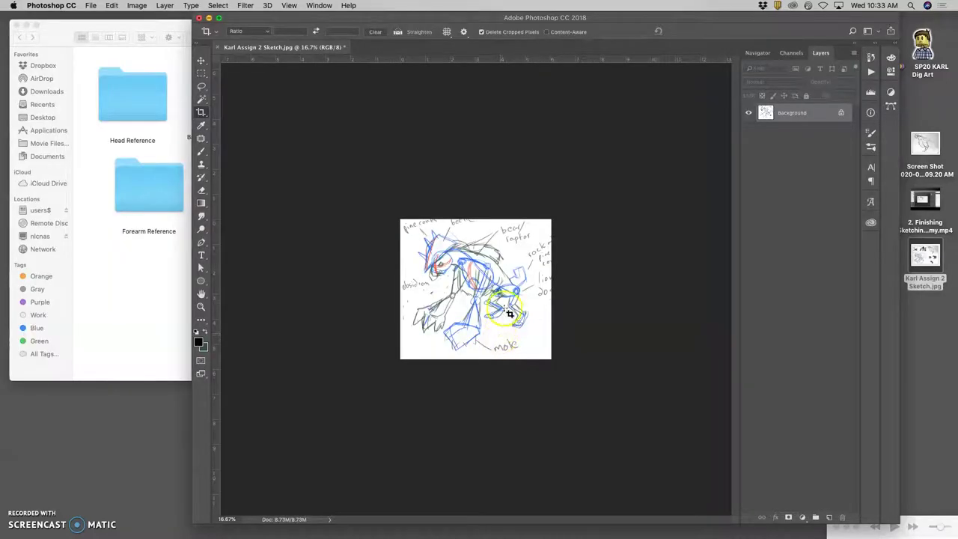
{"action": "key", "text": "super+equal"}
{"action": "key", "text": "super+equal"}
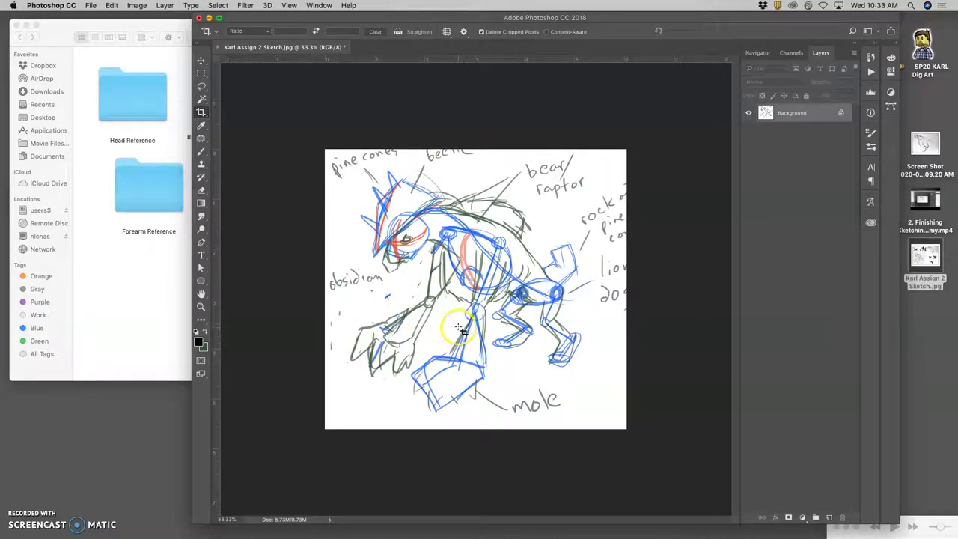
Resize the image to 14 inches wide at 350 ppi (4900 × 4541 px) and zoom out
{"action": "left_click", "coordinate": [139, 6]}
{"action": "left_click", "coordinate": [513, 153]}
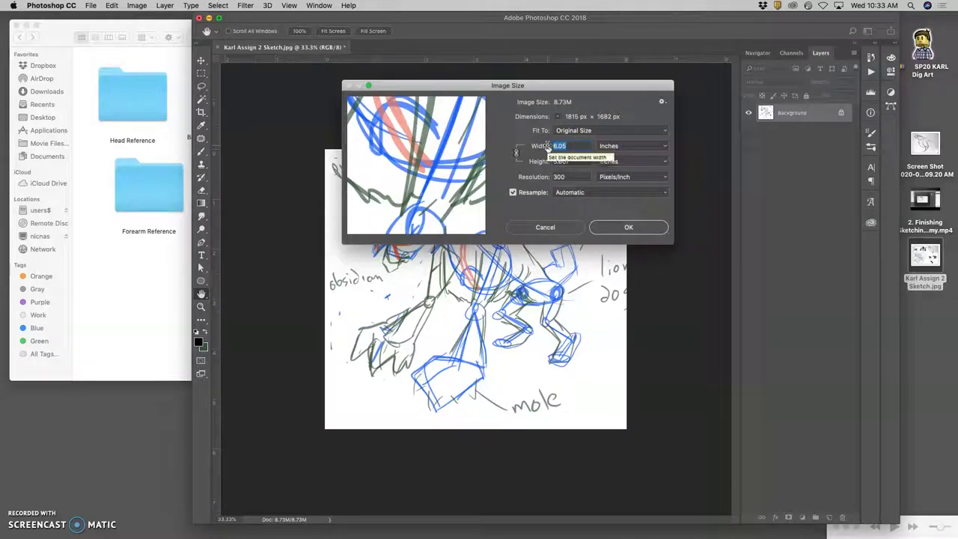
{"action": "type", "text": "11"}
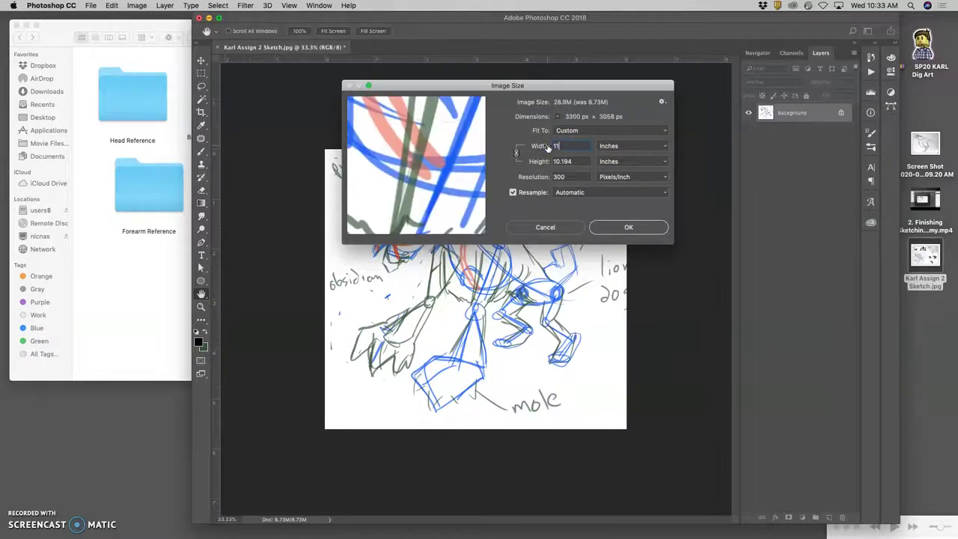
{"action": "left_click", "coordinate": [534, 192]}
{"action": "double_click", "coordinate": [552, 161]}
{"action": "type", "text": "11"}
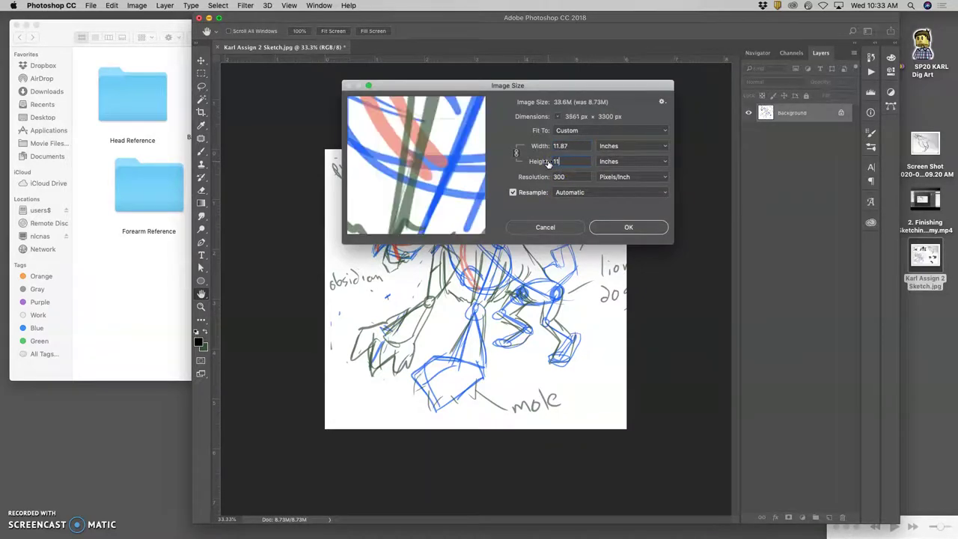
{"action": "double_click", "coordinate": [556, 146]}
{"action": "type", "text": "14"}
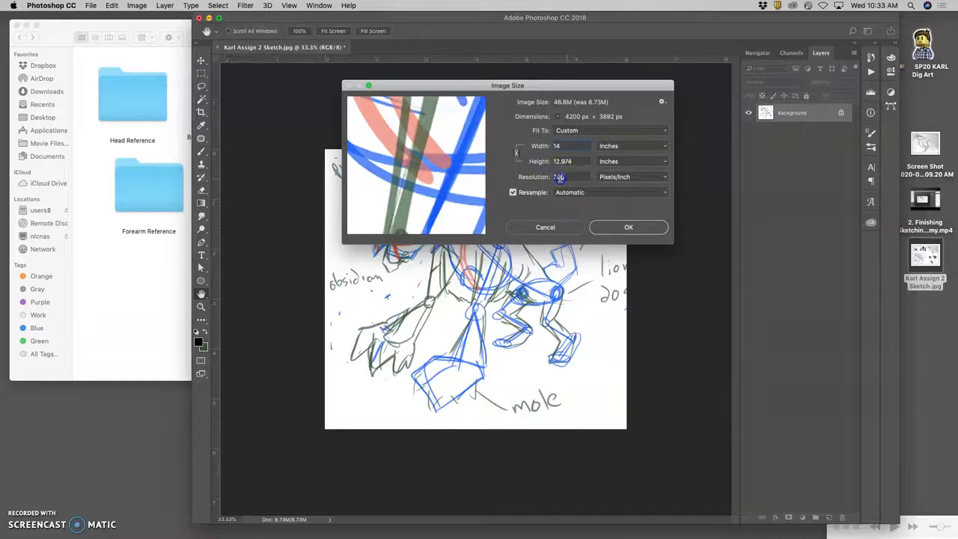
{"action": "type", "text": "350"}
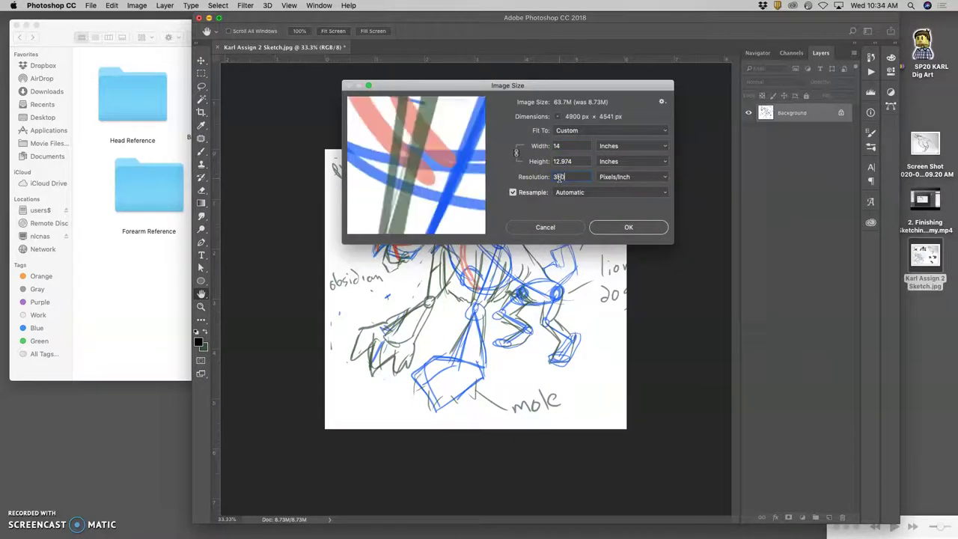
{"action": "left_click", "coordinate": [636, 231]}
{"action": "key", "text": "c"}
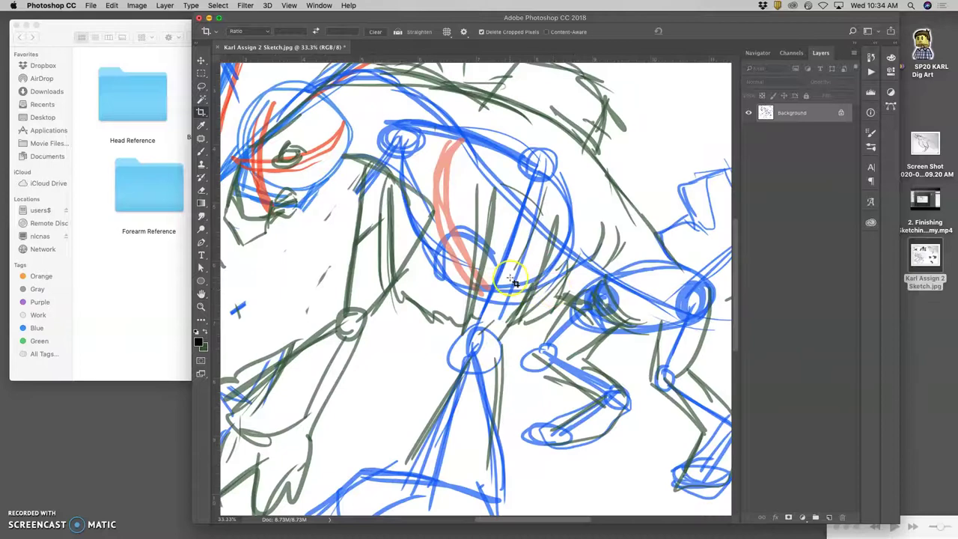
{"action": "key", "text": "super+minus"}
{"action": "key", "text": "super+minus"}
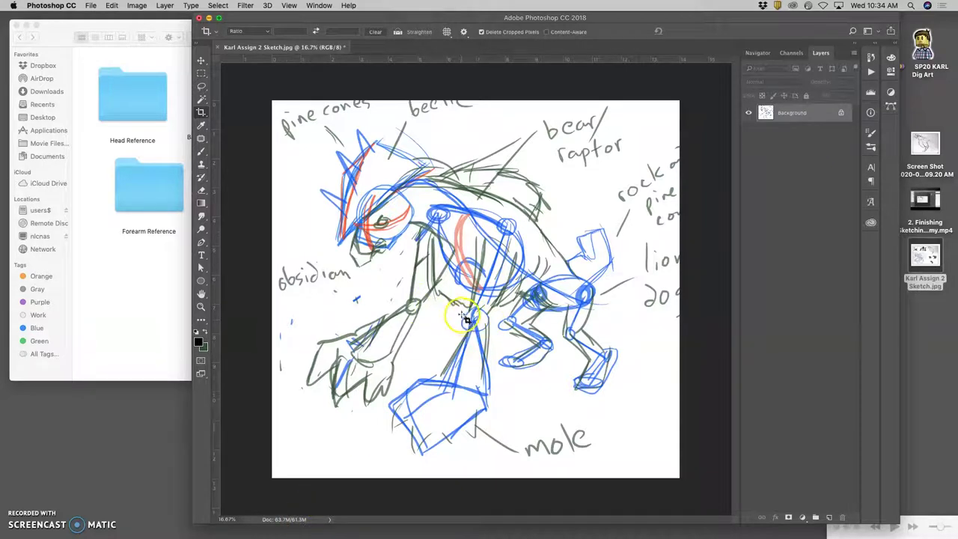
Place the-lion-4494653.jpg from Forearm Reference over the sketch's centre and commit it
{"action": "left_click", "coordinate": [105, 153]}
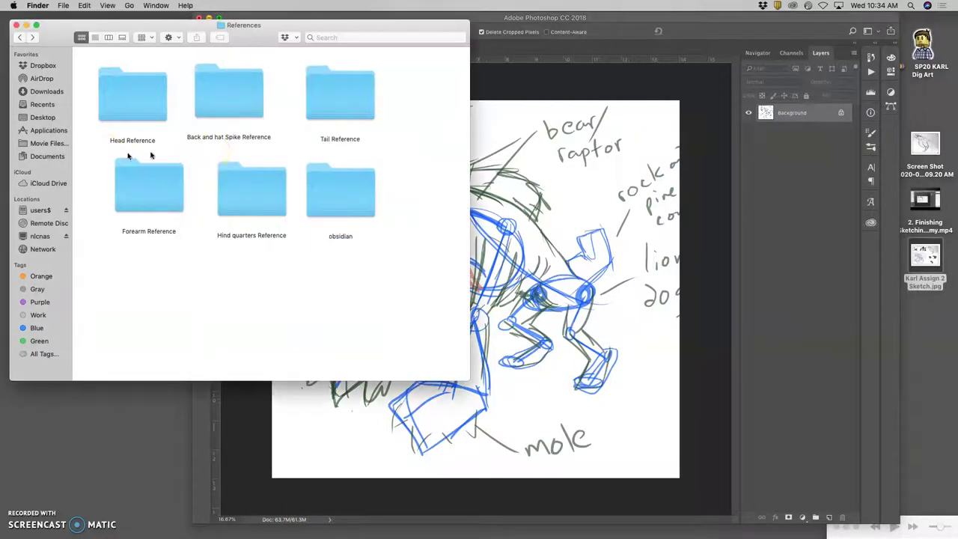
{"action": "left_click", "coordinate": [149, 114]}
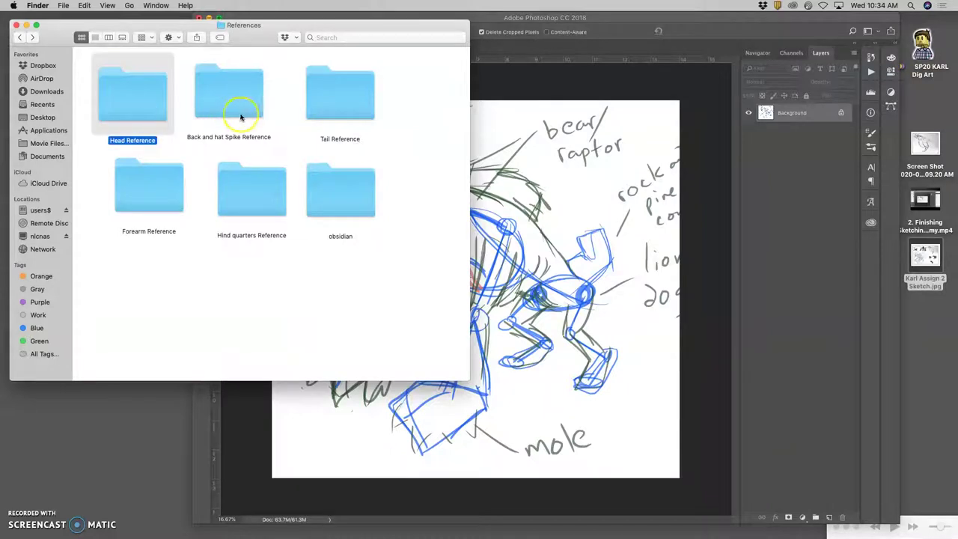
{"action": "double_click", "coordinate": [163, 197]}
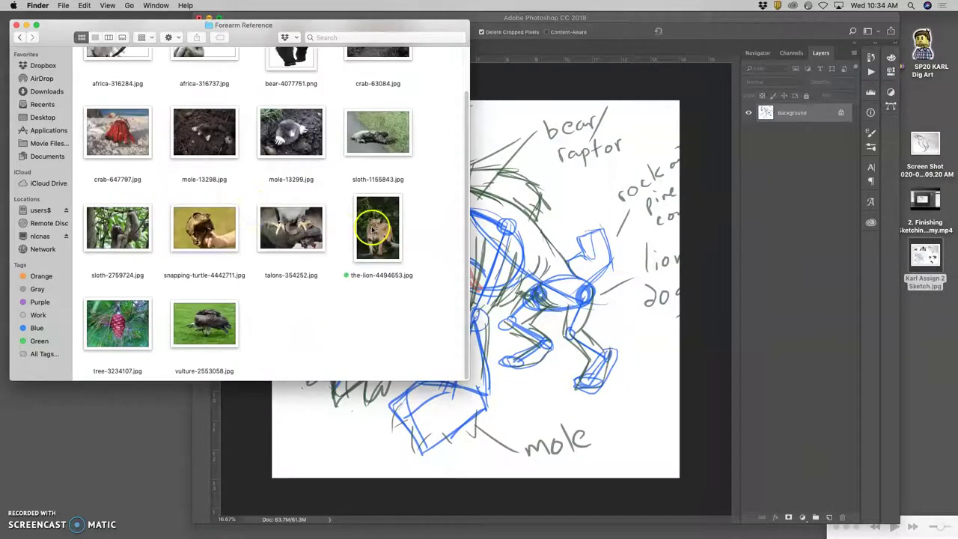
{"action": "left_click_drag", "start_coordinate": [367, 221], "coordinate": [505, 260]}
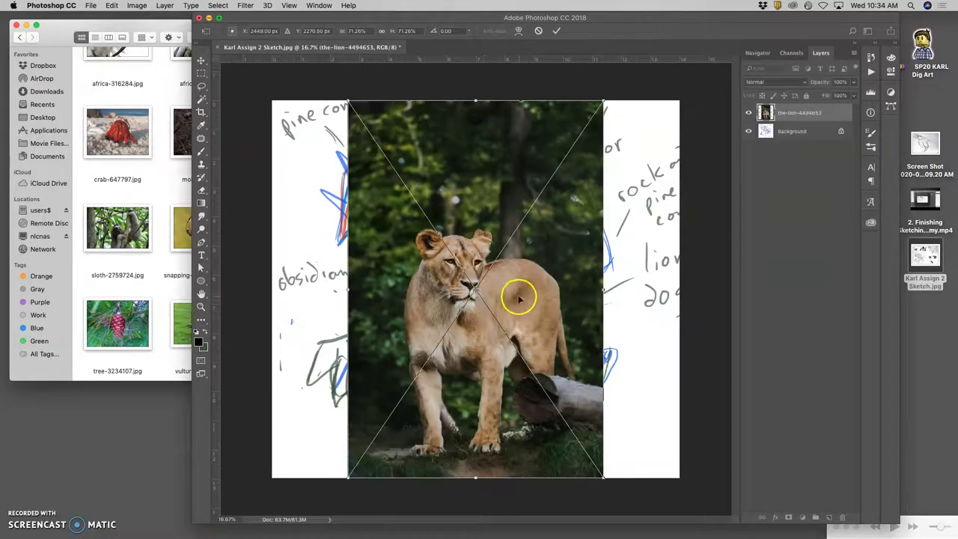
{"action": "left_click_drag", "start_coordinate": [511, 291], "coordinate": [490, 224]}
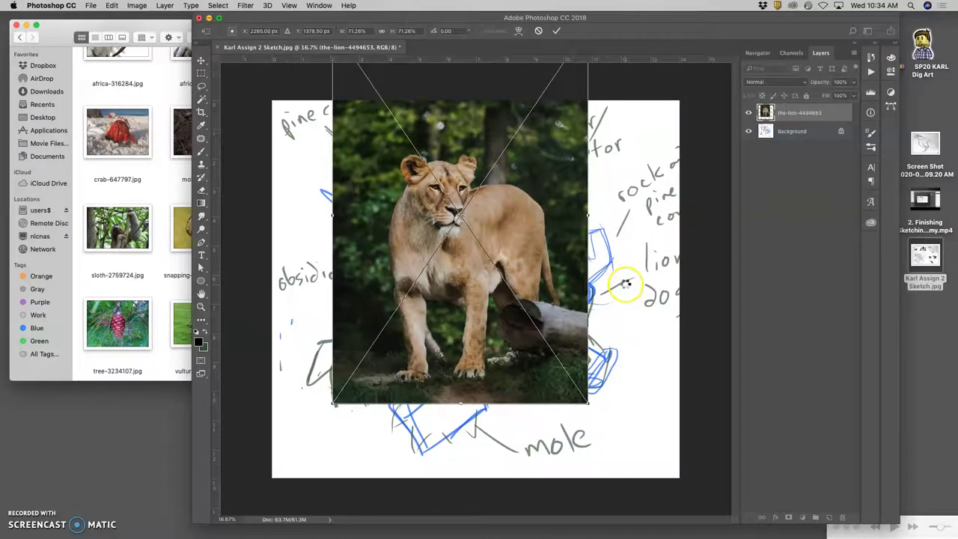
{"action": "key", "text": "Return"}
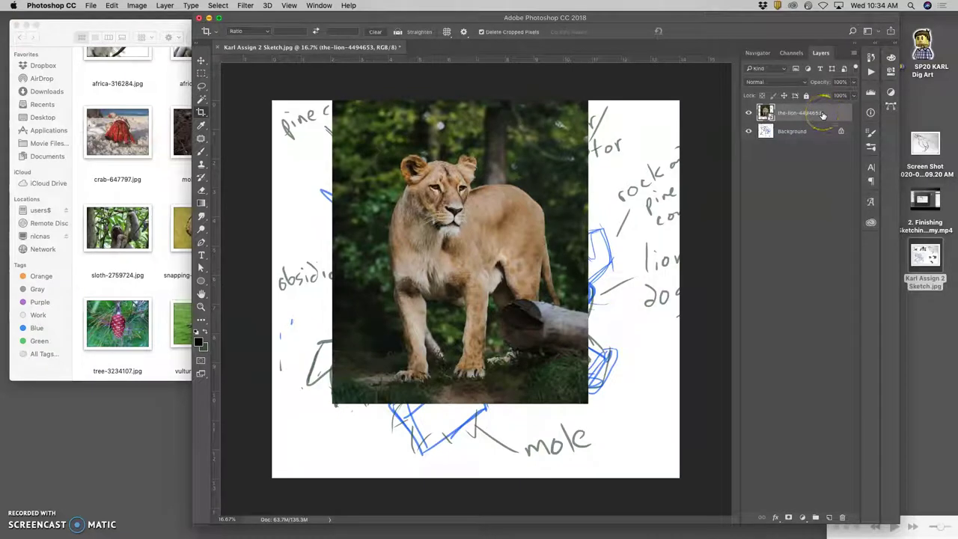
{"action": "right_click", "coordinate": [822, 114]}
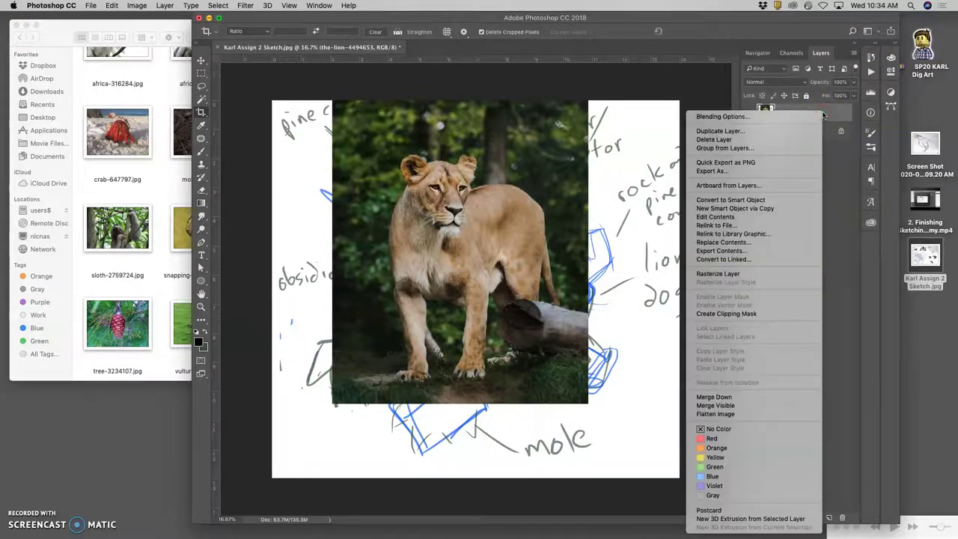
{"action": "left_click", "coordinate": [839, 112]}
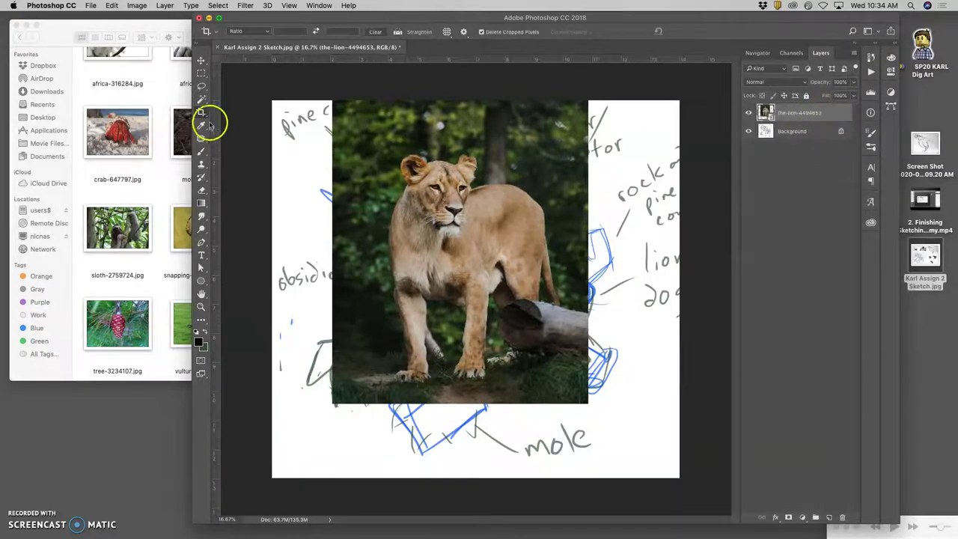
Lasso the lioness's body, copy it to Layer 1, and delete the full lion photo layer
{"action": "left_click", "coordinate": [202, 87]}
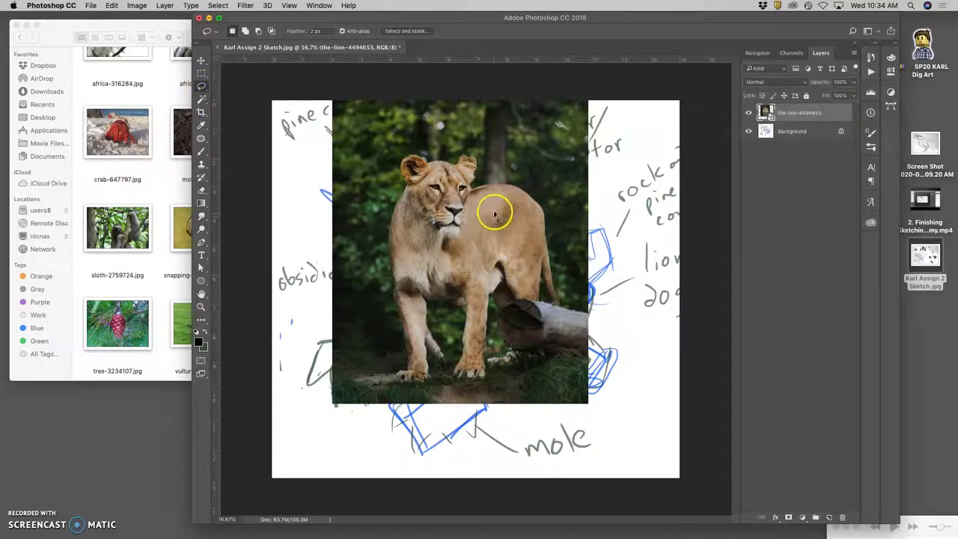
{"action": "left_click_drag", "start_coordinate": [499, 208], "coordinate": [480, 190]}
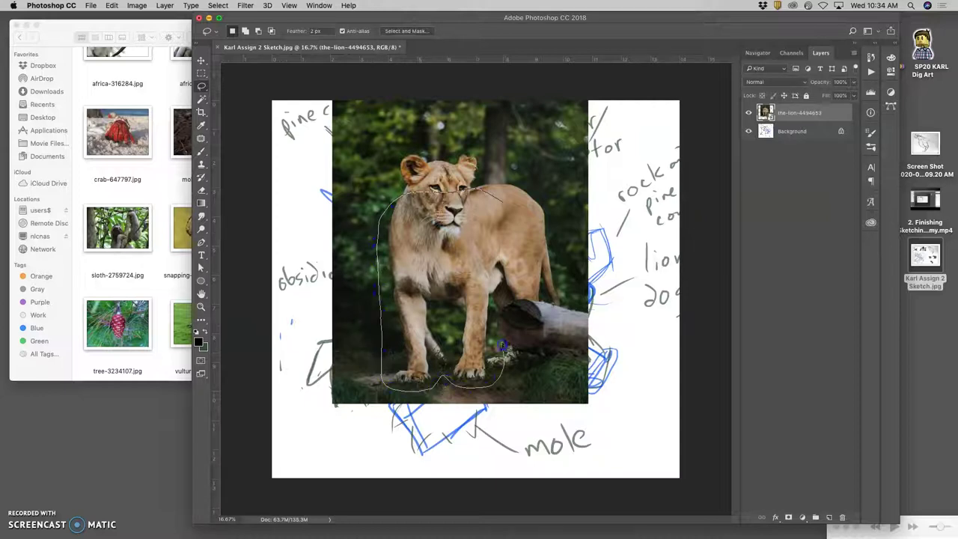
{"action": "left_click_drag", "start_coordinate": [505, 207], "coordinate": [506, 209]}
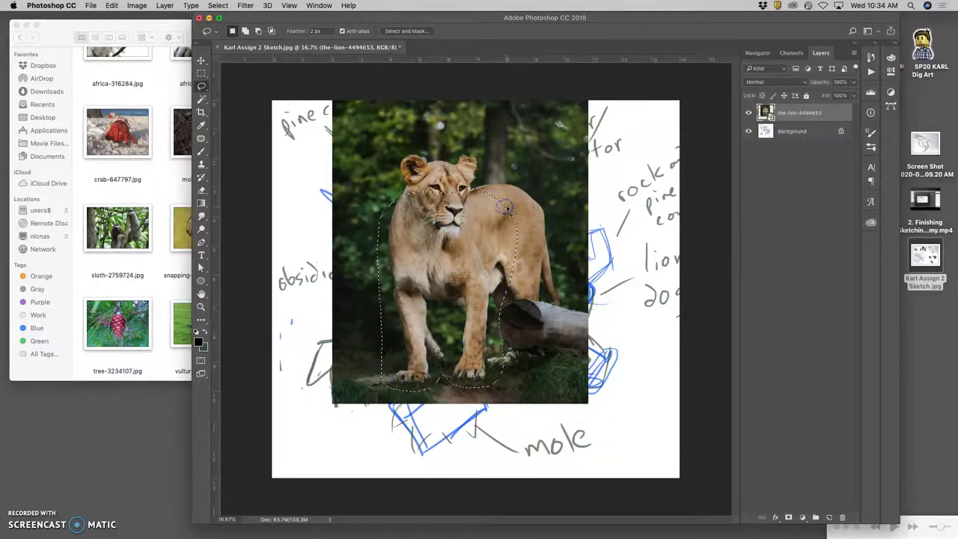
{"action": "key", "text": "super+j"}
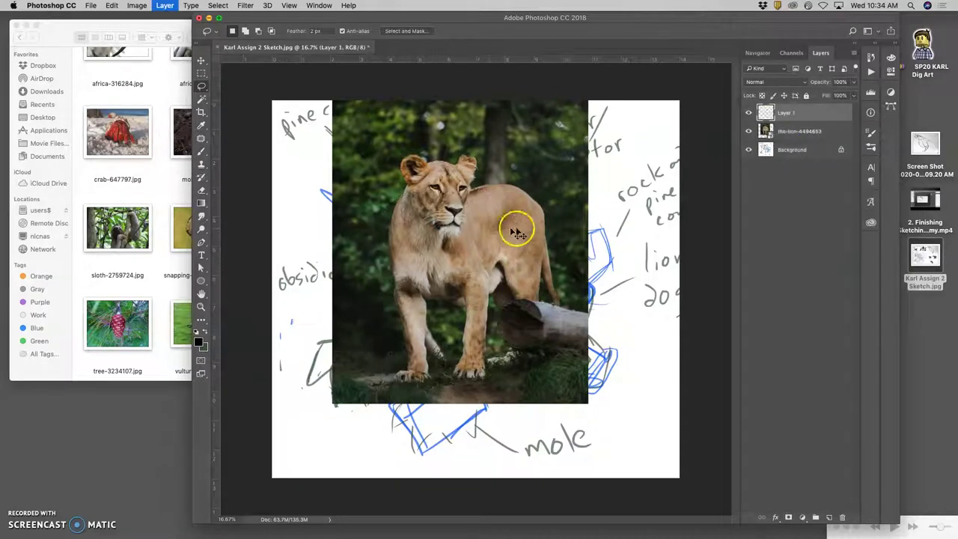
{"action": "left_click", "coordinate": [787, 133]}
{"action": "left_click", "coordinate": [748, 131]}
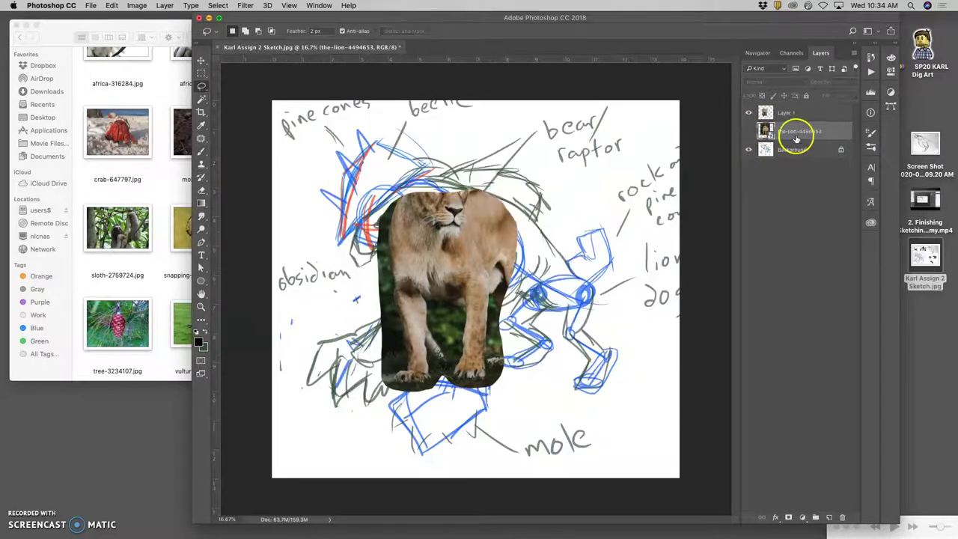
{"action": "key", "text": "Delete"}
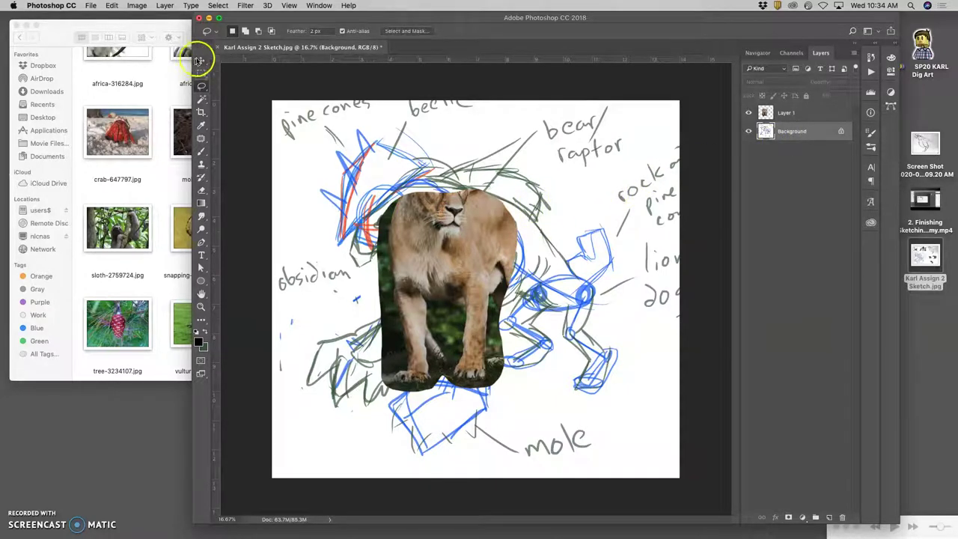
Position the Layer 1 lion cut-out over the creature's torso and set its opacity to 70%
{"action": "left_click", "coordinate": [200, 59]}
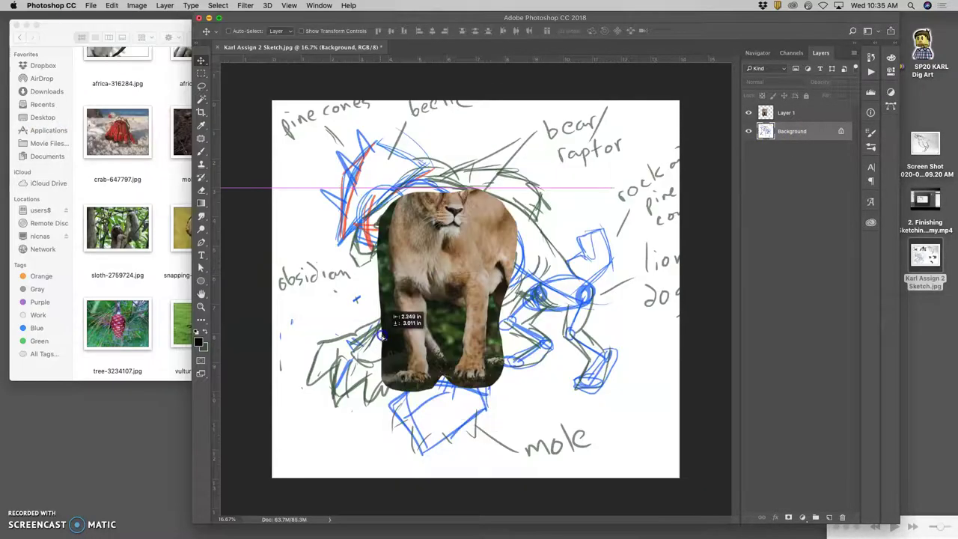
{"action": "left_click", "coordinate": [652, 171]}
{"action": "left_click", "coordinate": [554, 185]}
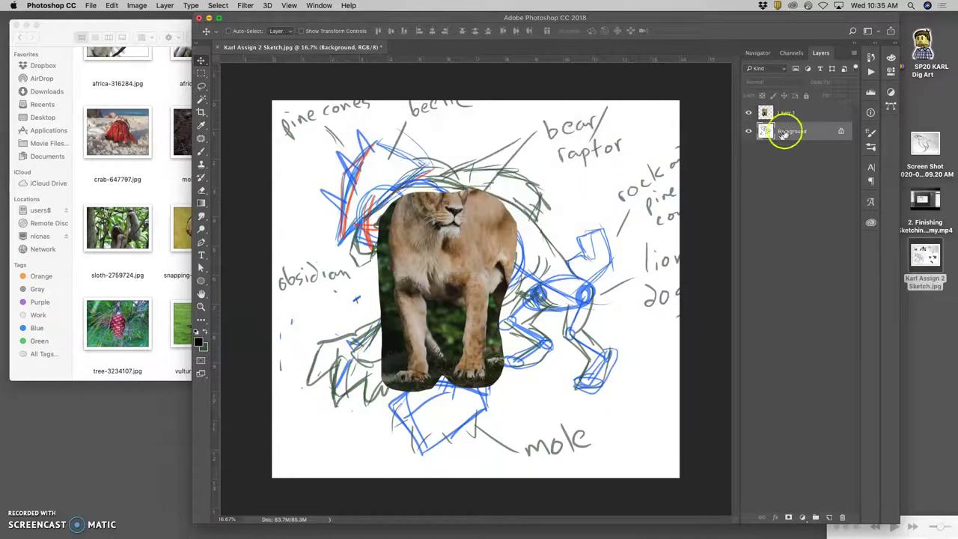
{"action": "left_click", "coordinate": [786, 113]}
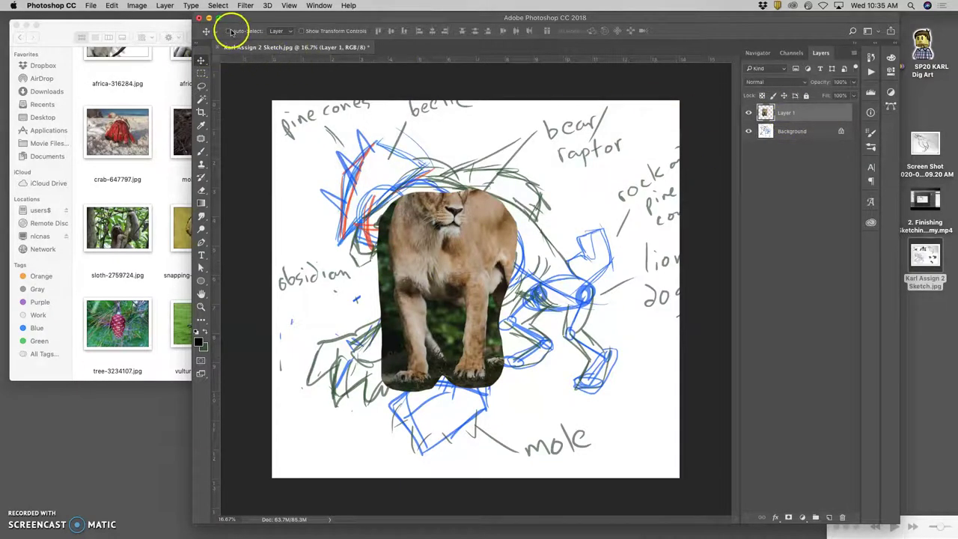
{"action": "left_click_drag", "start_coordinate": [445, 226], "coordinate": [461, 248]}
{"action": "left_click", "coordinate": [853, 83]}
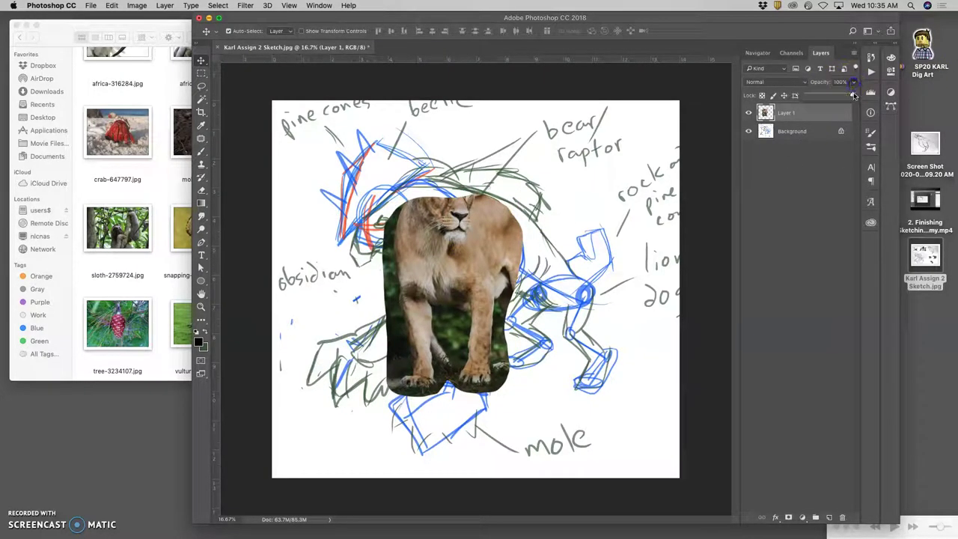
{"action": "left_click_drag", "start_coordinate": [835, 94], "coordinate": [838, 95]}
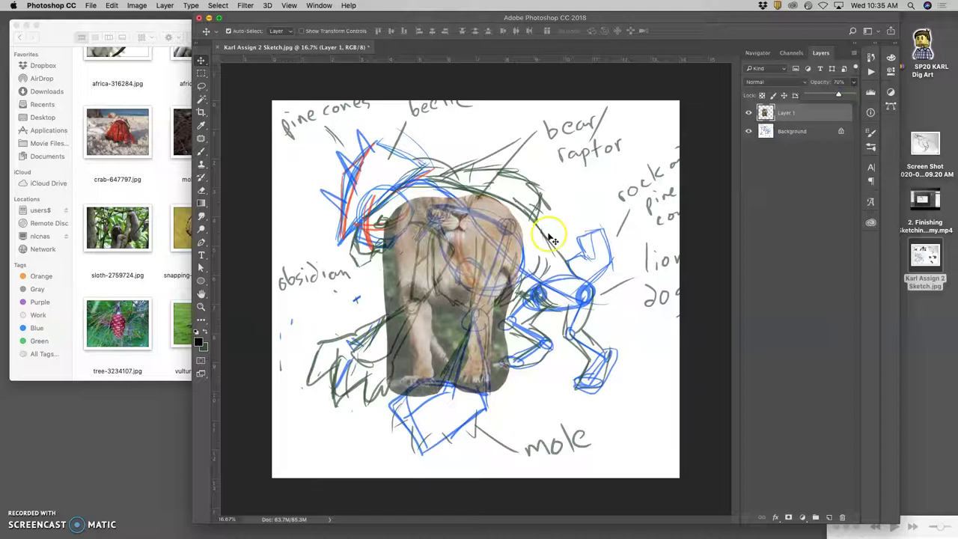
Warp the lion's head, body and legs to follow the creature sketch and commit
{"action": "key", "text": "super+t"}
{"action": "right_click", "coordinate": [496, 344]}
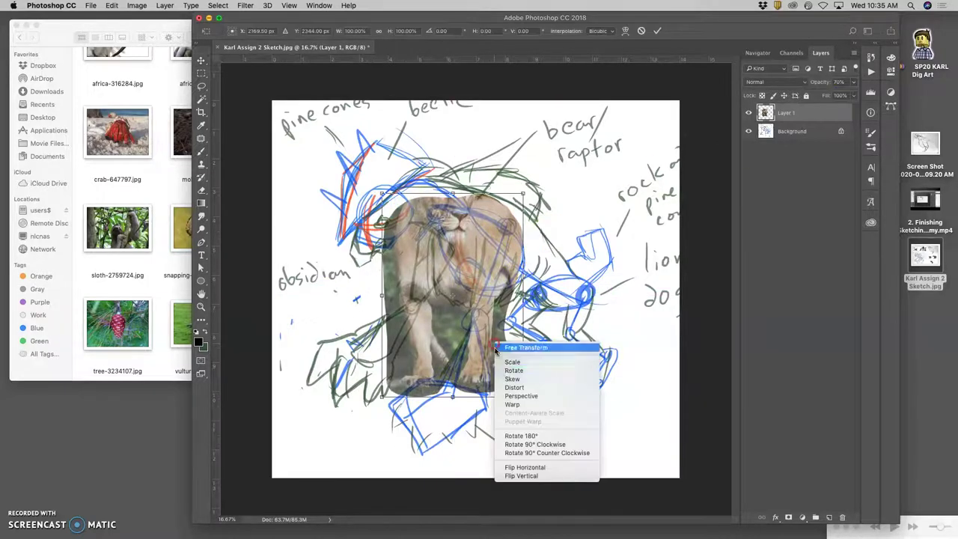
{"action": "left_click", "coordinate": [516, 389]}
{"action": "left_click_drag", "start_coordinate": [479, 283], "coordinate": [489, 286]}
{"action": "mouse_move", "coordinate": [427, 379]}
{"action": "left_mouse_down"}
{"action": "mouse_move", "coordinate": [402, 372]}
{"action": "mouse_move", "coordinate": [411, 380]}
{"action": "left_mouse_up"}
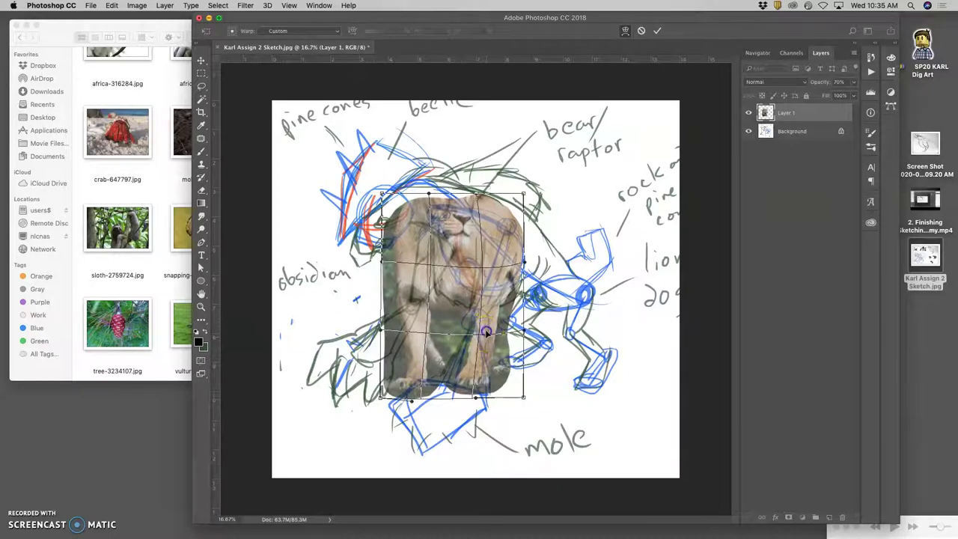
{"action": "left_click_drag", "start_coordinate": [510, 222], "coordinate": [519, 209]}
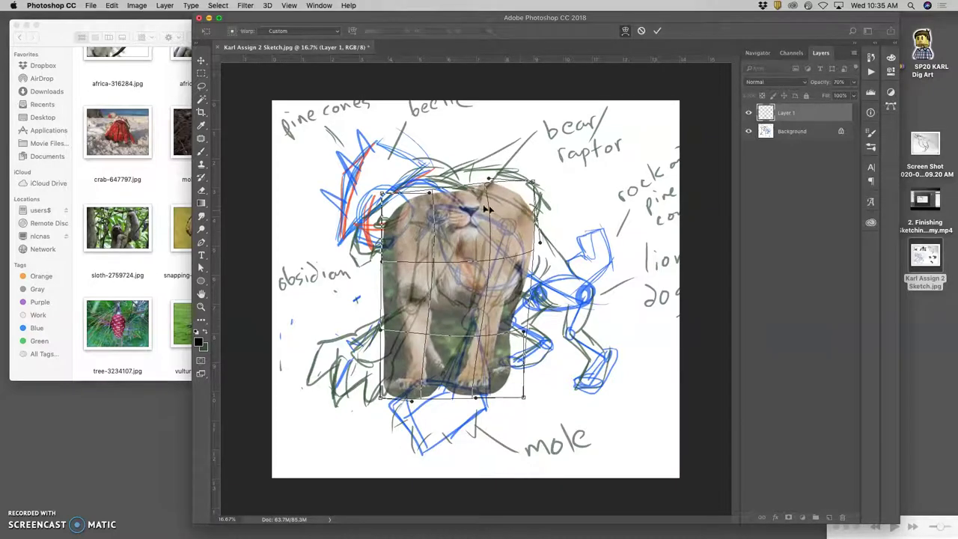
{"action": "left_click_drag", "start_coordinate": [408, 205], "coordinate": [431, 209]}
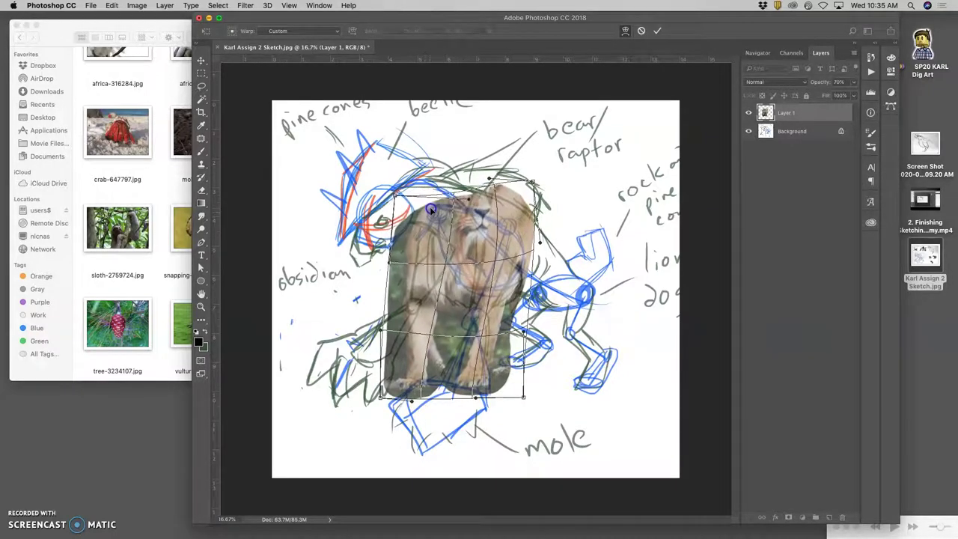
{"action": "left_click_drag", "start_coordinate": [474, 272], "coordinate": [483, 280]}
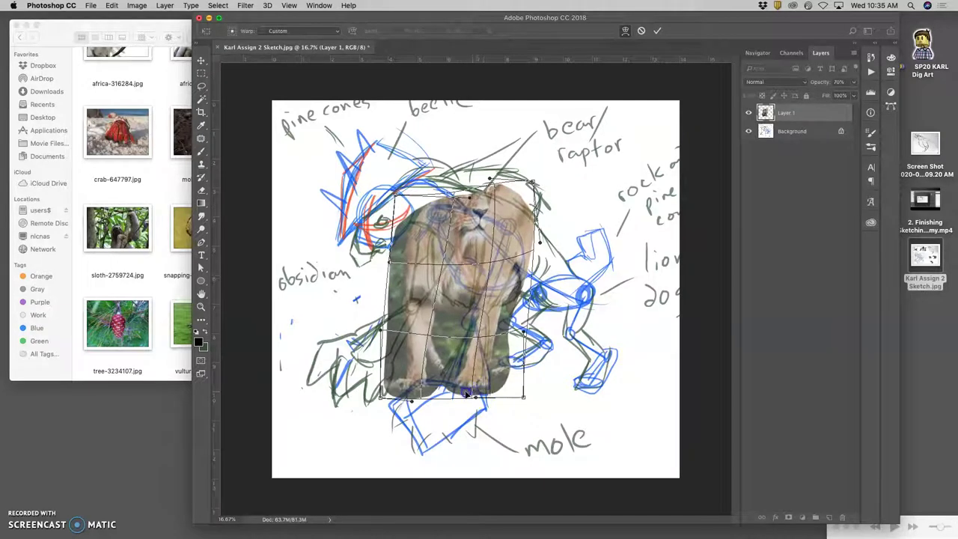
{"action": "left_click_drag", "start_coordinate": [466, 394], "coordinate": [455, 398]}
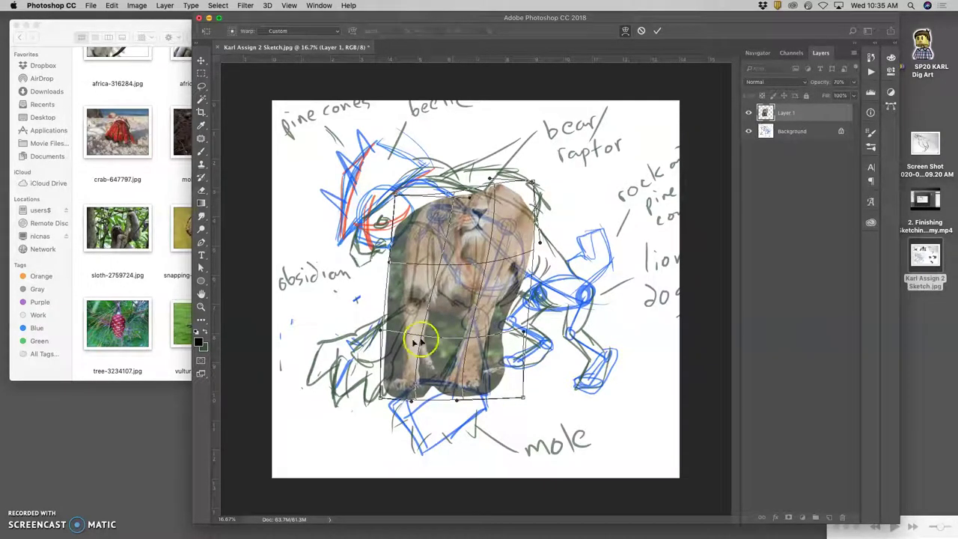
{"action": "left_click_drag", "start_coordinate": [417, 341], "coordinate": [390, 364]}
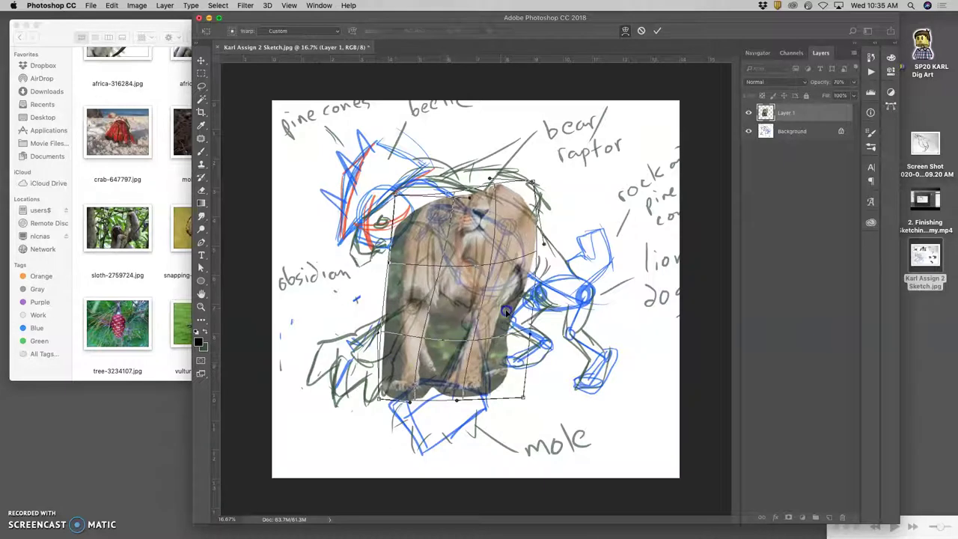
{"action": "left_click", "coordinate": [464, 324]}
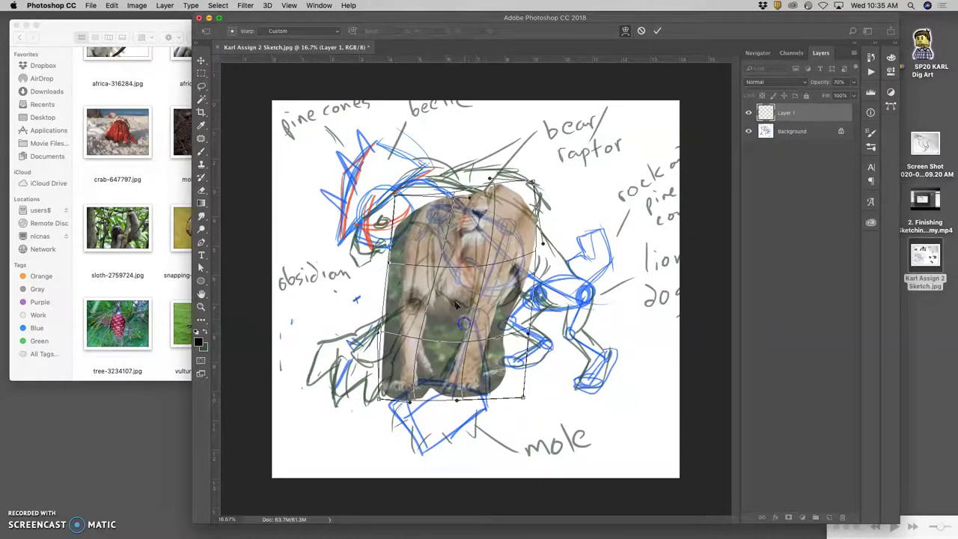
{"action": "left_click_drag", "start_coordinate": [456, 303], "coordinate": [447, 281]}
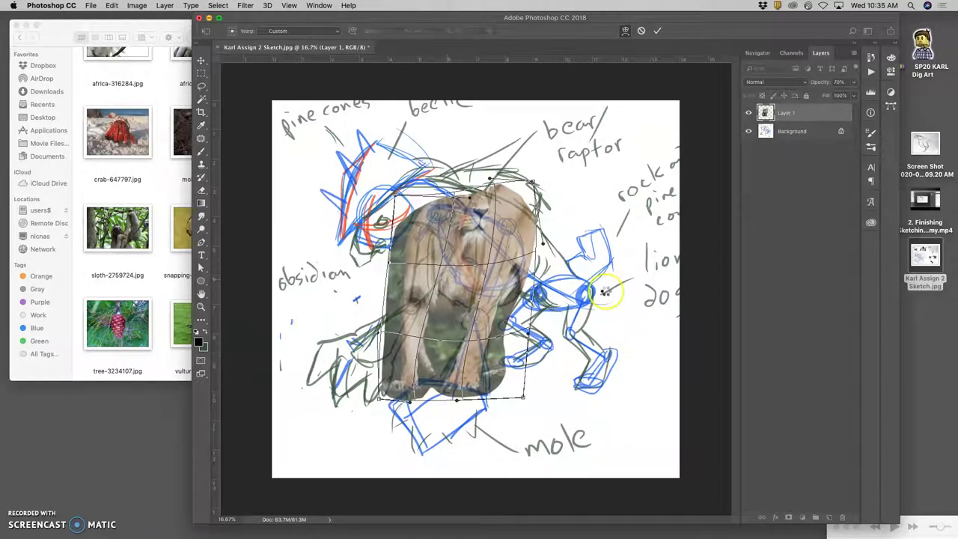
{"action": "key", "text": "Return"}
Raise Layer 1 opacity to 100%, compare against 70% with undo/redo, then zoom out
{"action": "left_click", "coordinate": [852, 83]}
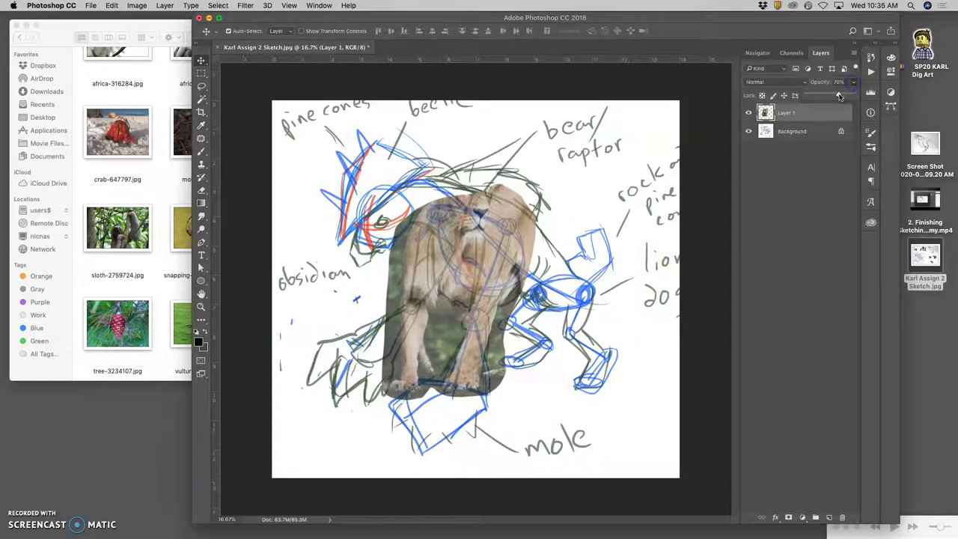
{"action": "left_click_drag", "start_coordinate": [839, 96], "coordinate": [853, 96]}
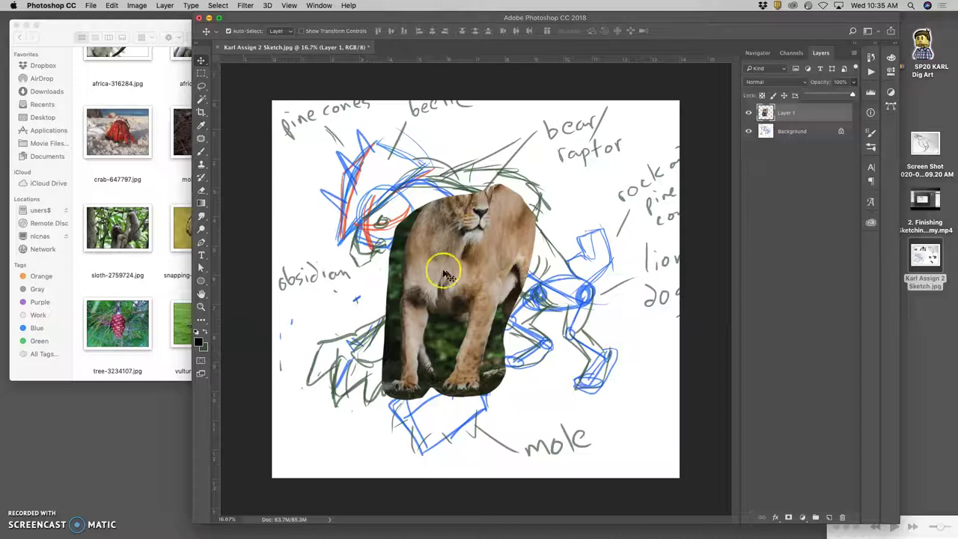
{"action": "key", "text": "super+alt+z"}
{"action": "key", "text": "super+alt+z"}
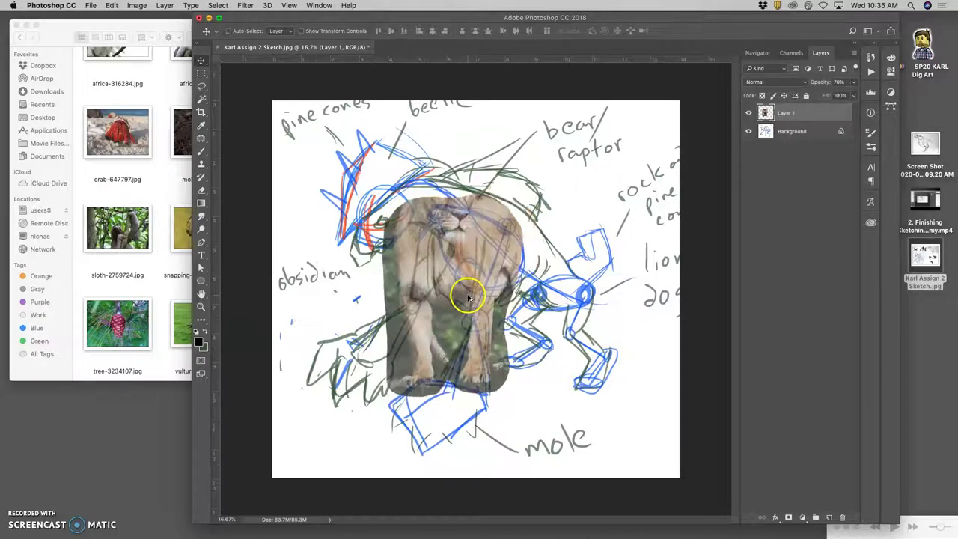
{"action": "key", "text": "super+shift+z"}
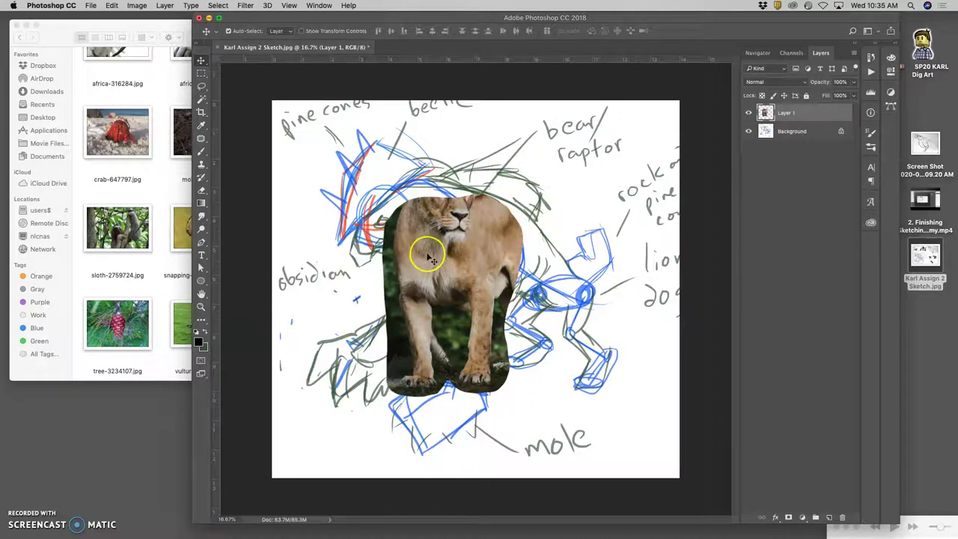
{"action": "key", "text": "super+minus"}
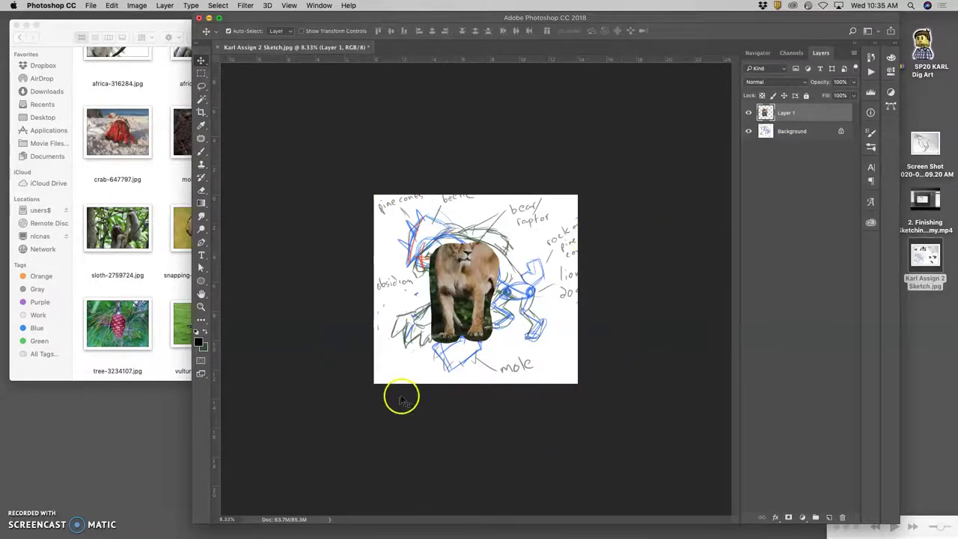
{"action": "key", "text": "super+minus"}
{"action": "key", "text": "super+minus"}
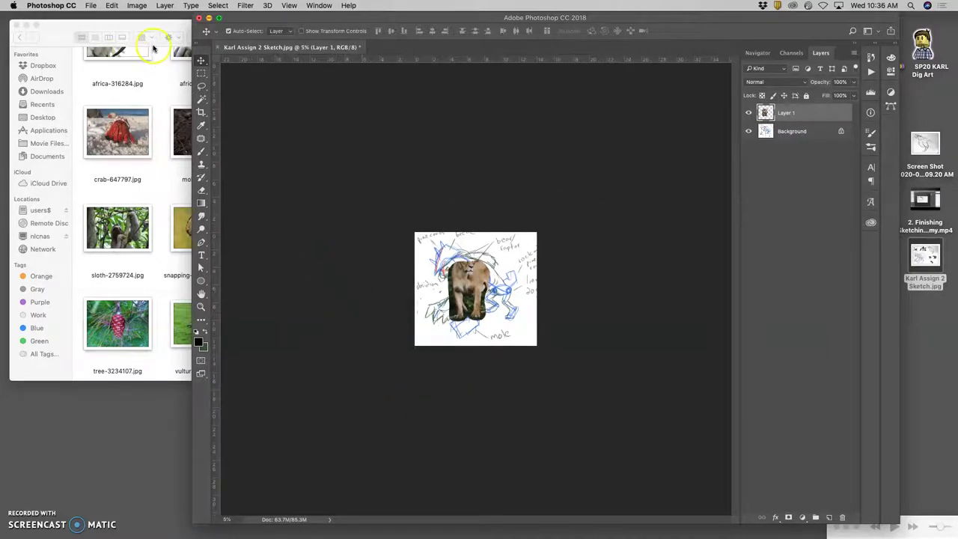
With the Background layer selected, resize the canvas to 40 × 30 inches with a gray extension
{"action": "left_click", "coordinate": [812, 132]}
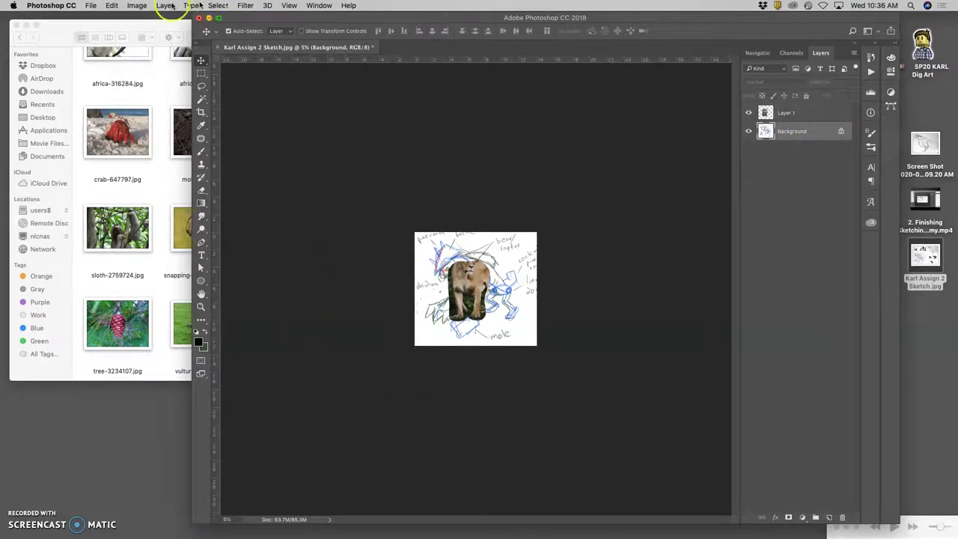
{"action": "left_click", "coordinate": [137, 5]}
{"action": "left_click", "coordinate": [149, 91]}
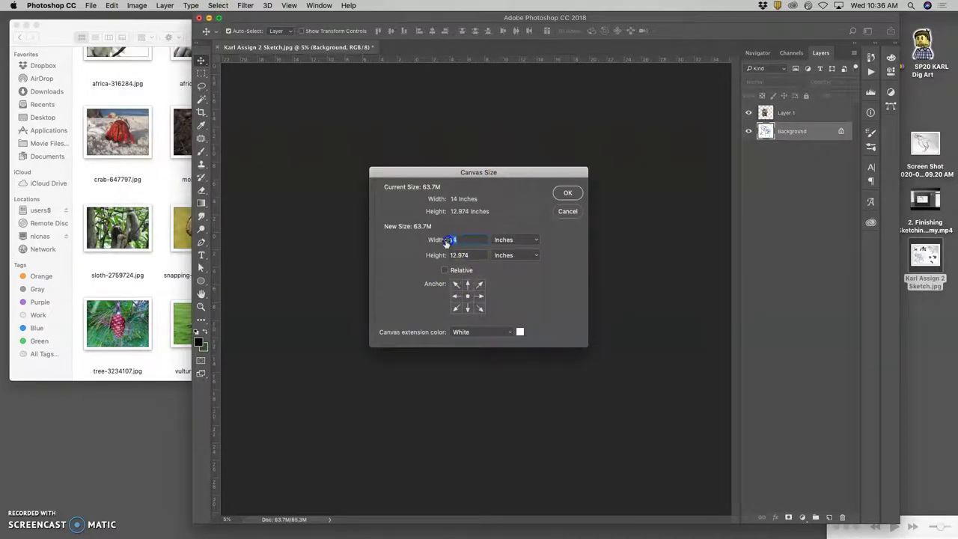
{"action": "type", "text": "40"}
{"action": "left_click", "coordinate": [464, 255]}
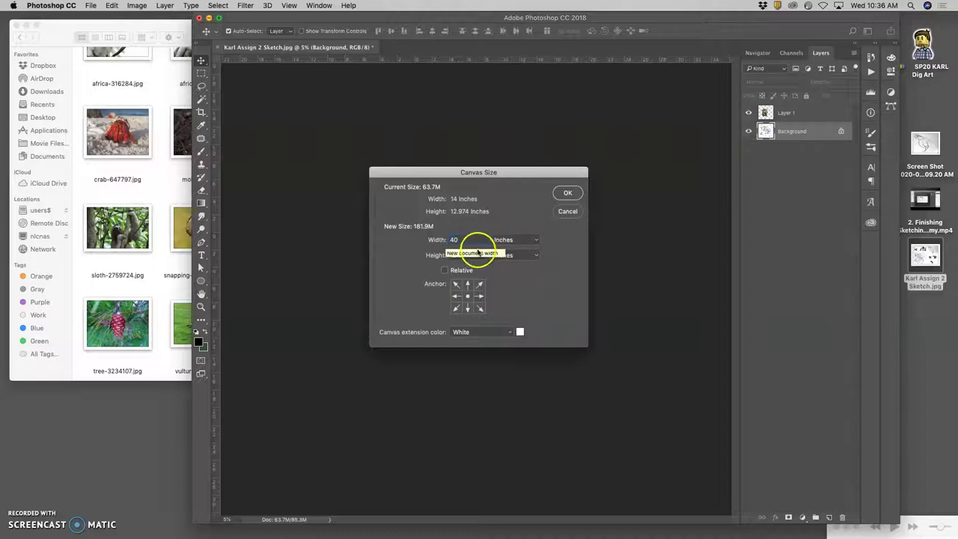
{"action": "double_click", "coordinate": [464, 255]}
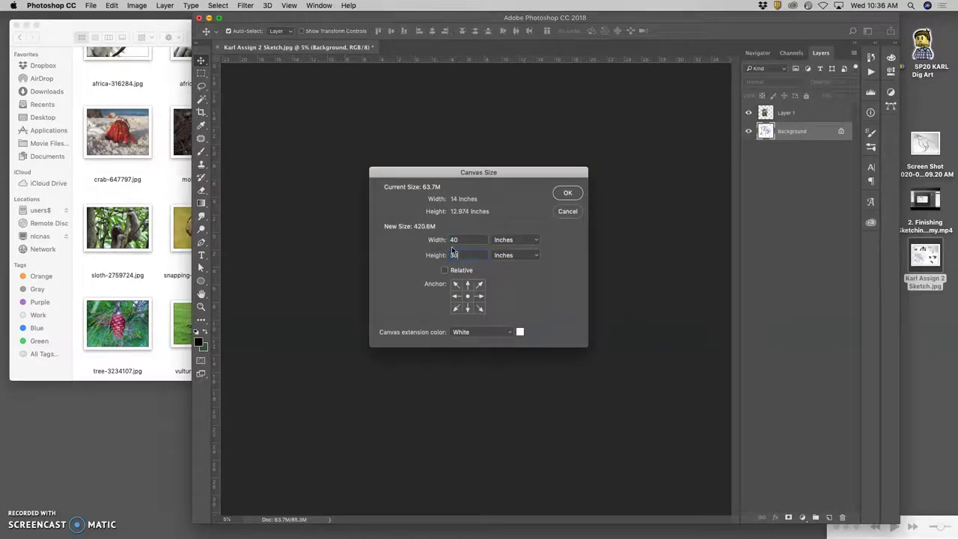
{"action": "left_click", "coordinate": [470, 330]}
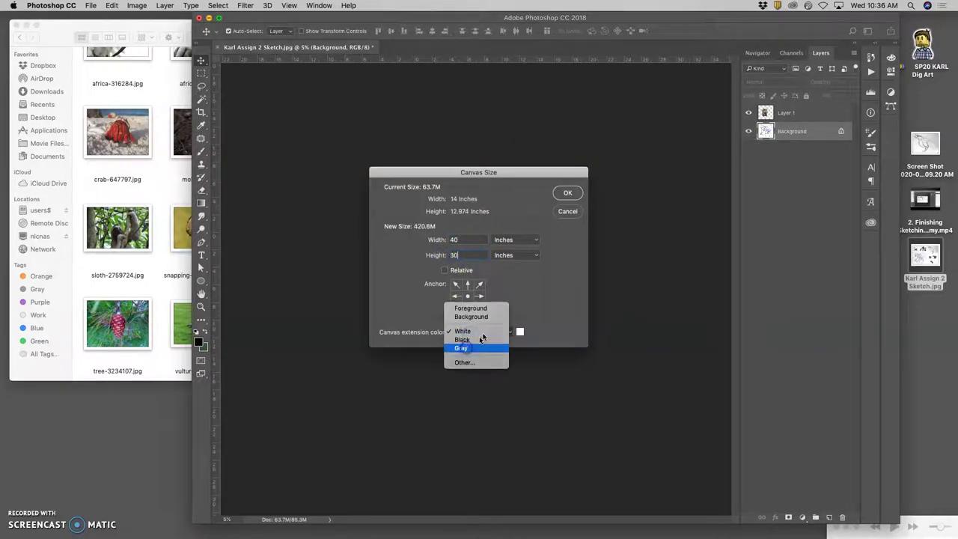
{"action": "left_click", "coordinate": [472, 348]}
{"action": "left_click", "coordinate": [566, 194]}
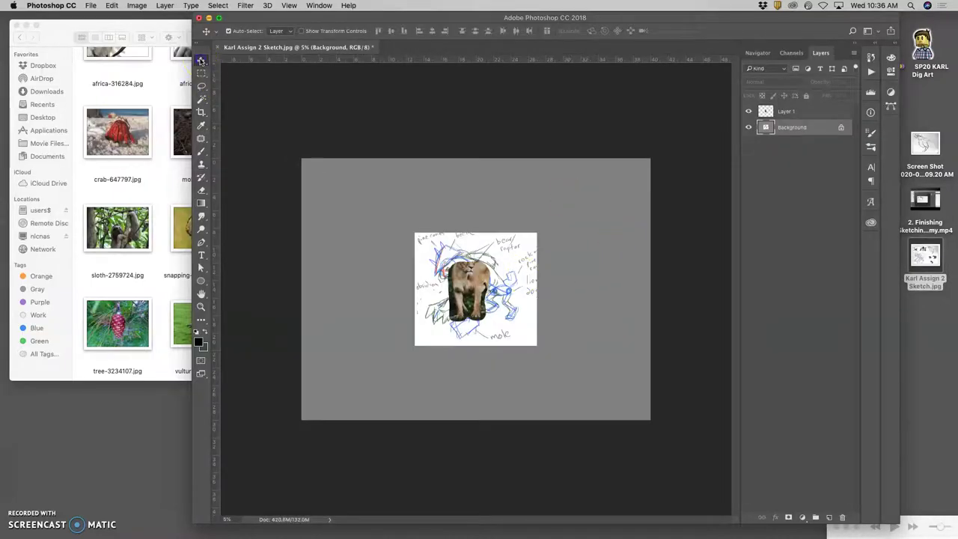
Shift the lion up-left and place a horizontally flipped copy beside the sketch's left edge
{"action": "mouse_move", "coordinate": [465, 283]}
{"action": "left_mouse_down"}
{"action": "mouse_move", "coordinate": [398, 251]}
{"action": "mouse_move", "coordinate": [363, 205]}
{"action": "left_mouse_up"}
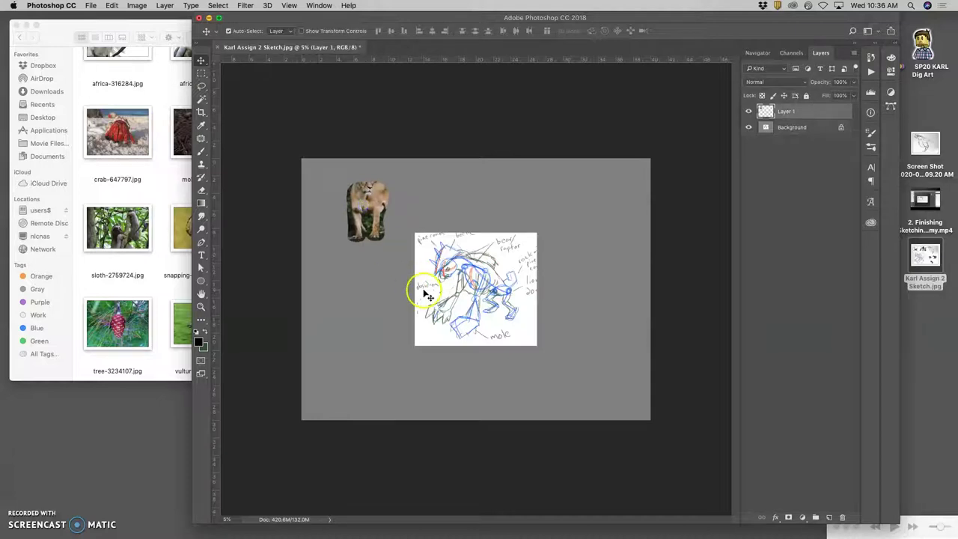
{"action": "key", "text": "super+j"}
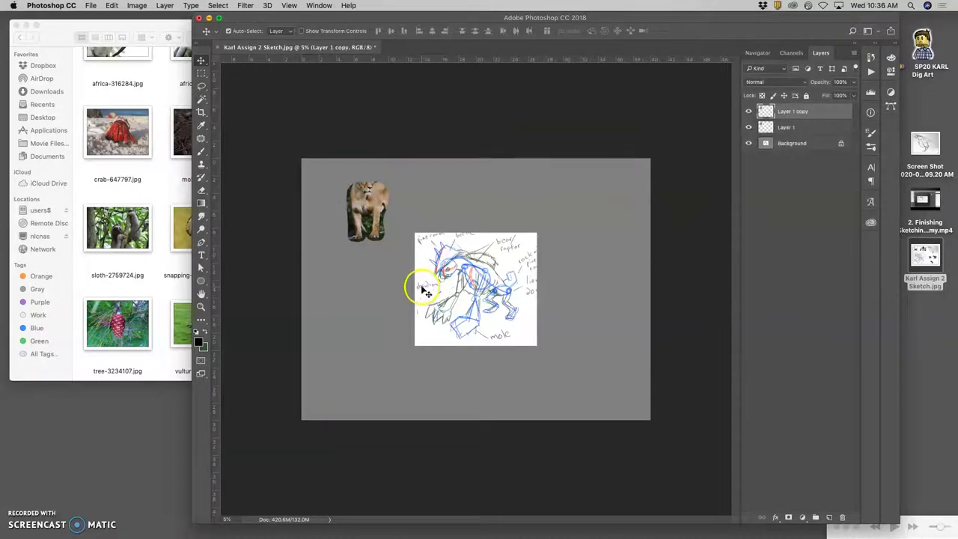
{"action": "key", "text": "super+t"}
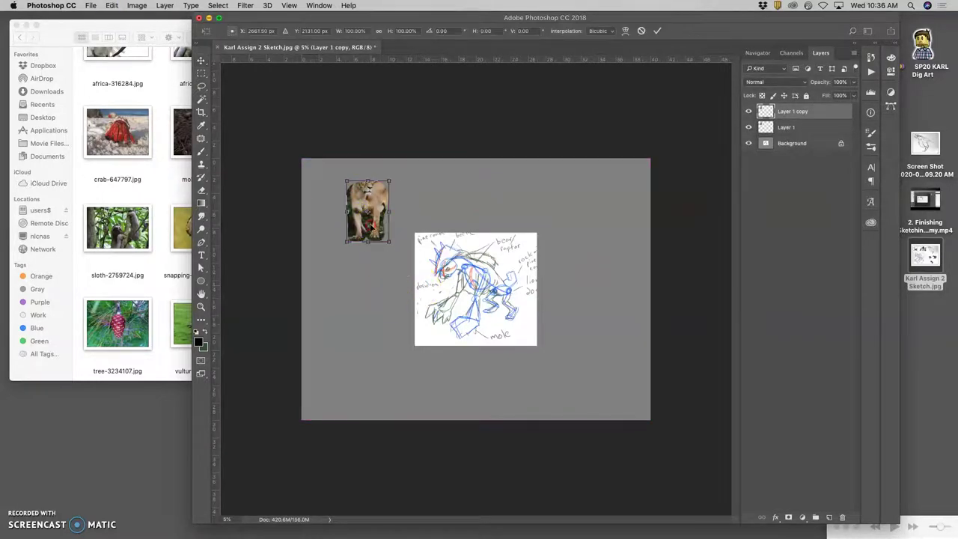
{"action": "right_click", "coordinate": [372, 223]}
{"action": "left_click", "coordinate": [403, 349]}
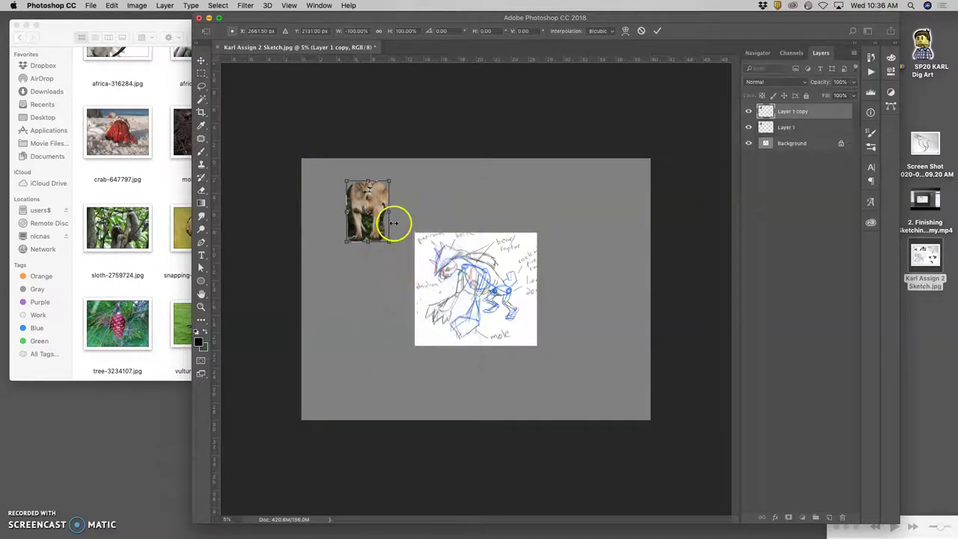
{"action": "mouse_move", "coordinate": [382, 209]}
{"action": "left_mouse_down"}
{"action": "mouse_move", "coordinate": [408, 219]}
{"action": "mouse_move", "coordinate": [403, 306]}
{"action": "left_mouse_up"}
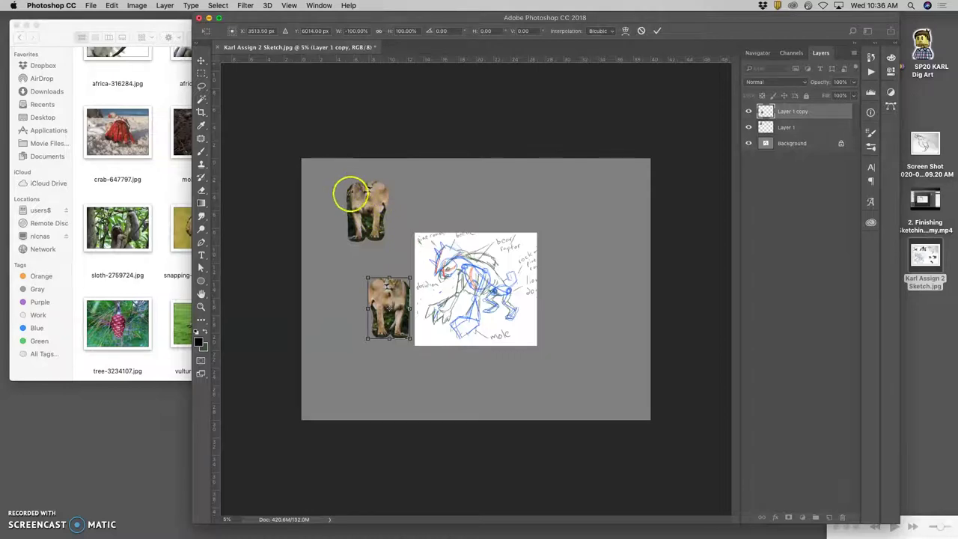
{"action": "key", "text": "Return"}
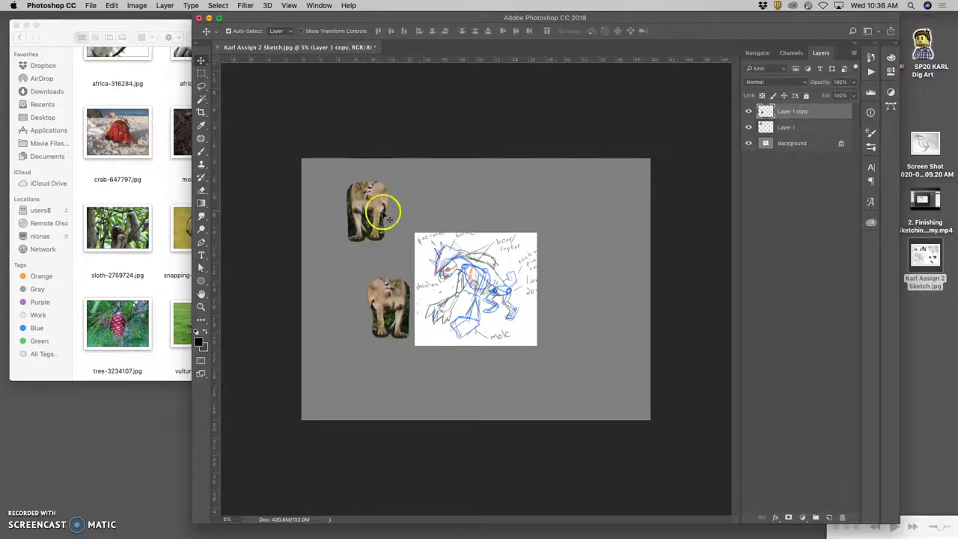
In Finder, go from the References folder into Head Reference, reopening it after a brief Photoshop check
{"action": "left_click", "coordinate": [160, 175]}
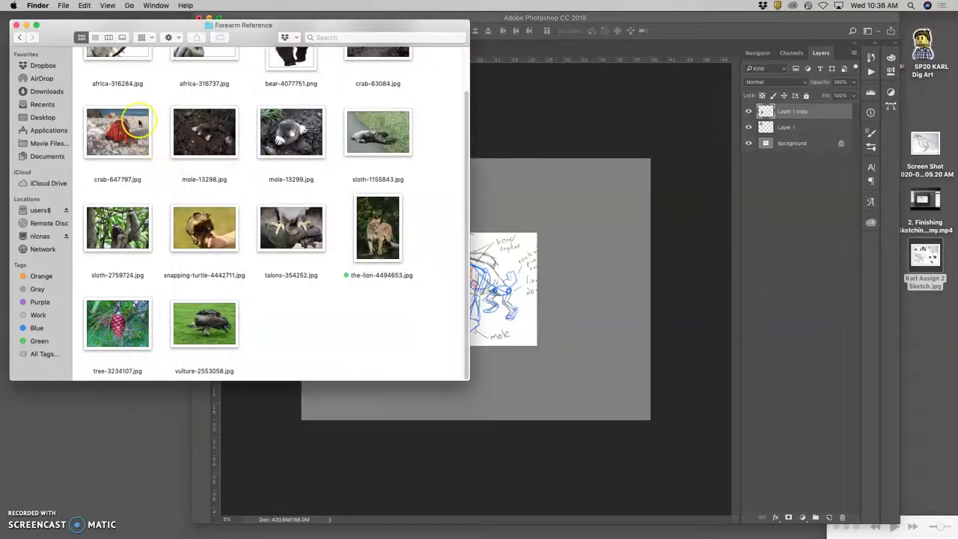
{"action": "left_click", "coordinate": [19, 38]}
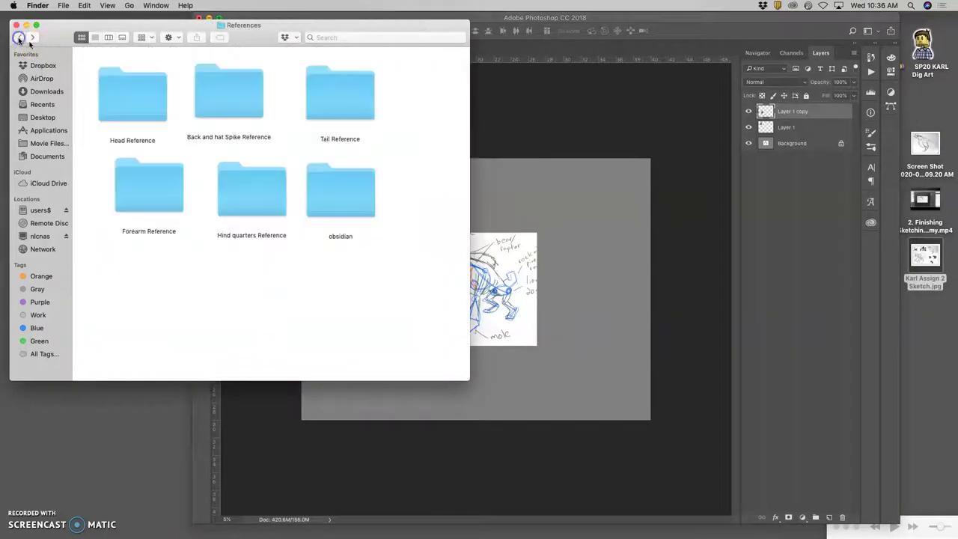
{"action": "double_click", "coordinate": [138, 110]}
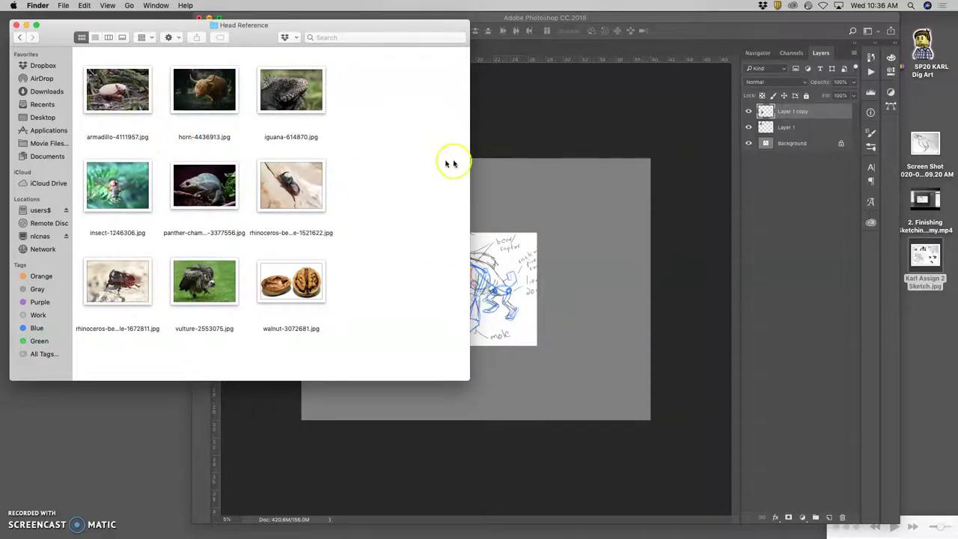
{"action": "left_click", "coordinate": [533, 192]}
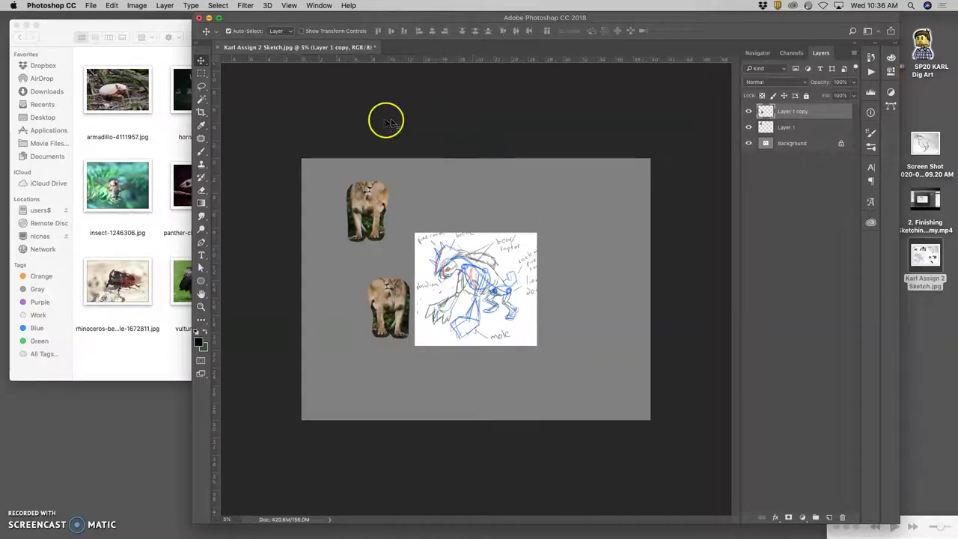
{"action": "left_click", "coordinate": [154, 131]}
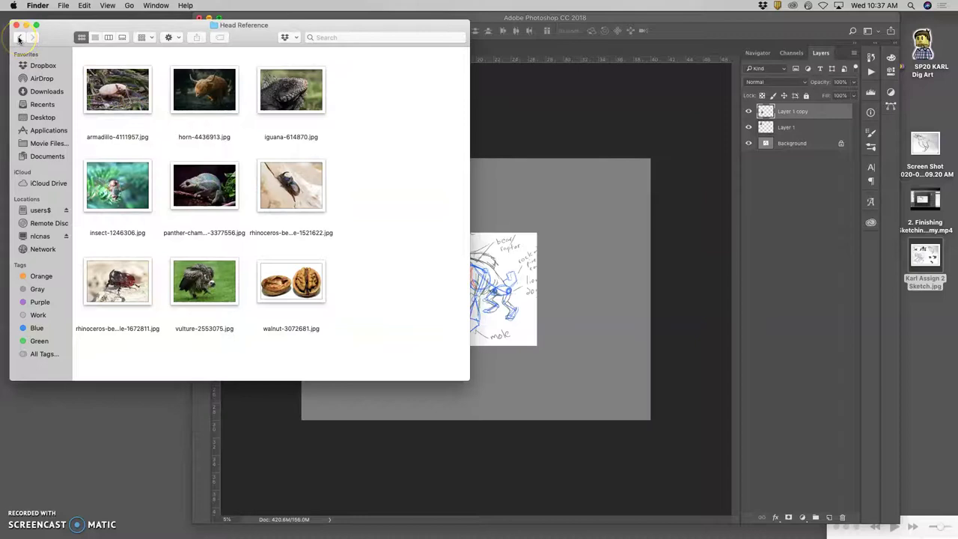
{"action": "left_click", "coordinate": [19, 38]}
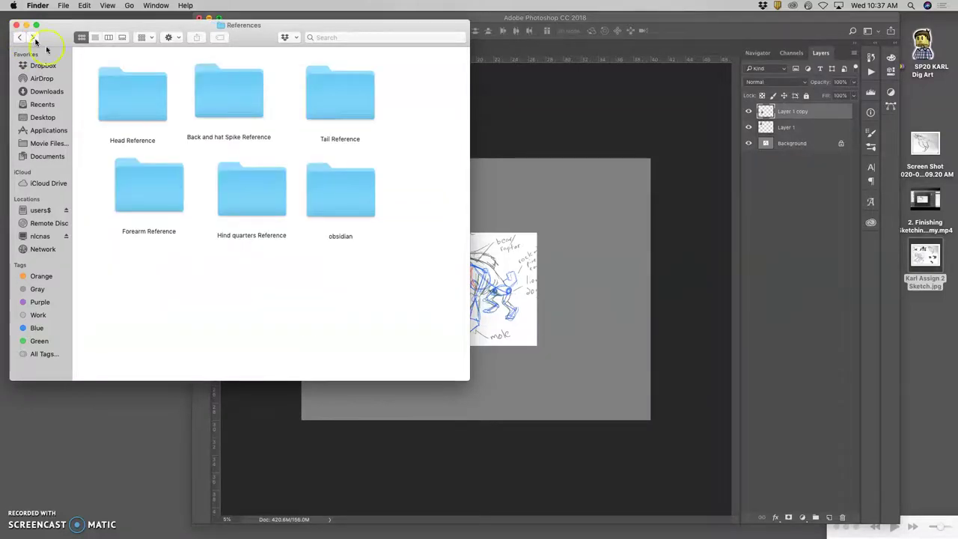
{"action": "double_click", "coordinate": [134, 92]}
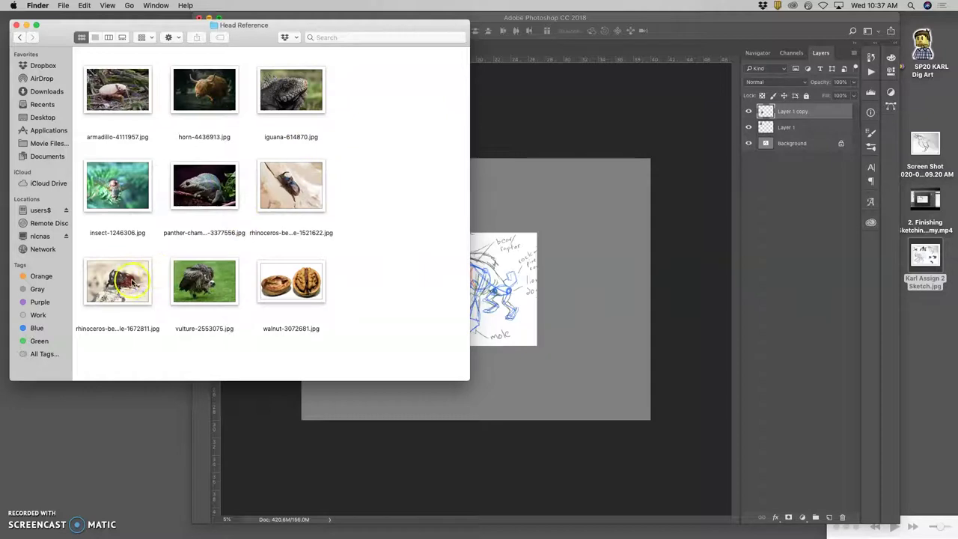
Place the rhinoceros beetle photo near the top of the canvas
{"action": "left_click_drag", "start_coordinate": [120, 280], "coordinate": [537, 222]}
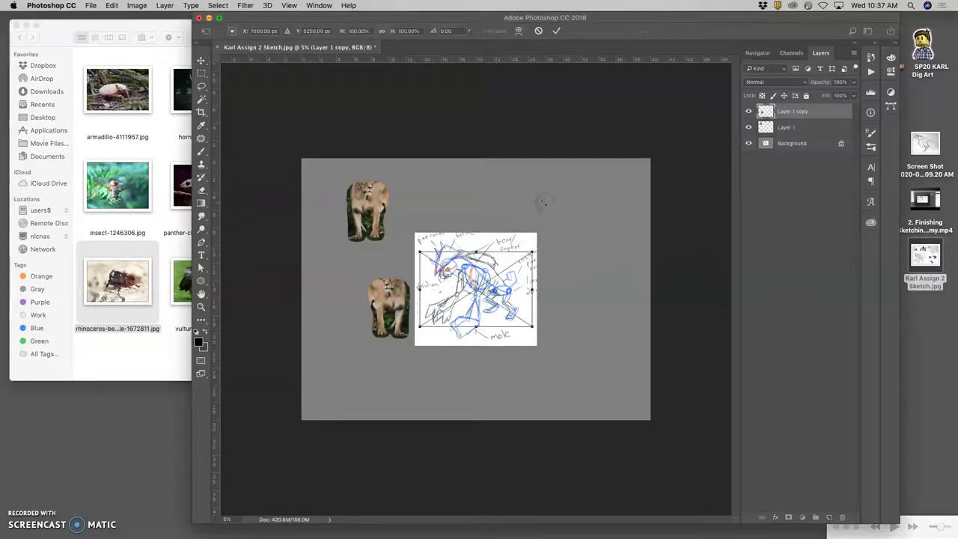
{"action": "mouse_move", "coordinate": [477, 286]}
{"action": "left_mouse_down"}
{"action": "mouse_move", "coordinate": [478, 247]}
{"action": "mouse_move", "coordinate": [498, 224]}
{"action": "mouse_move", "coordinate": [465, 196]}
{"action": "left_mouse_up"}
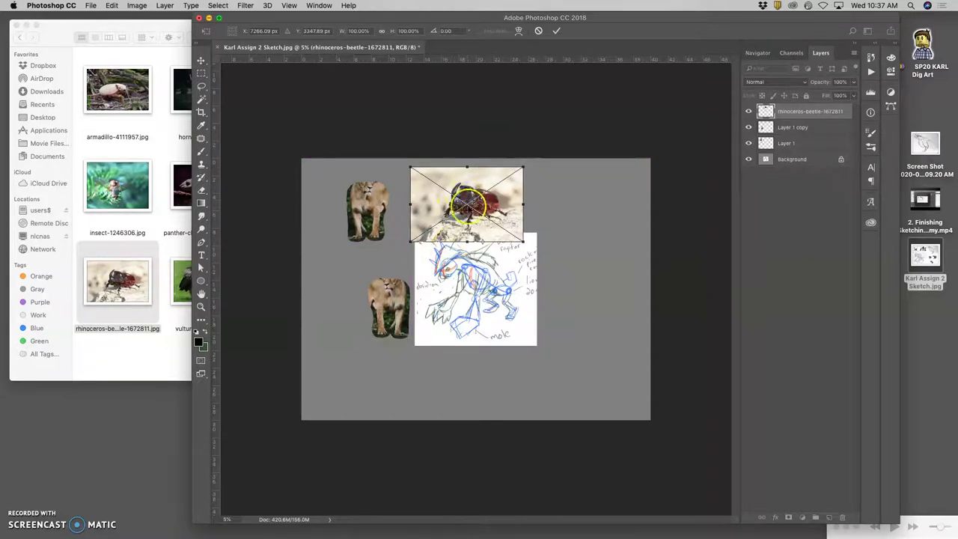
{"action": "key", "text": "Return"}
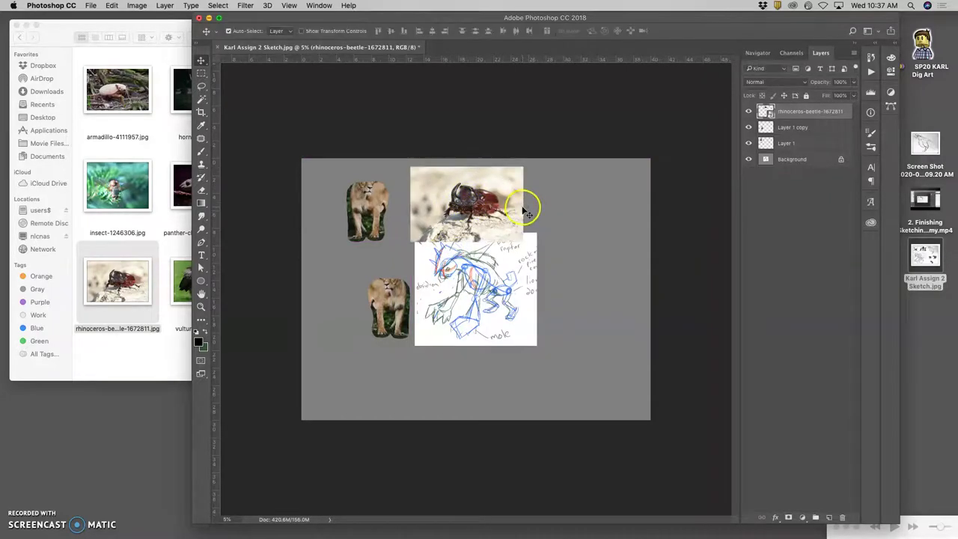
Lasso the beetle's head onto its own layer, delete the full photo, and pick the armadillo photo
{"action": "left_click", "coordinate": [200, 86]}
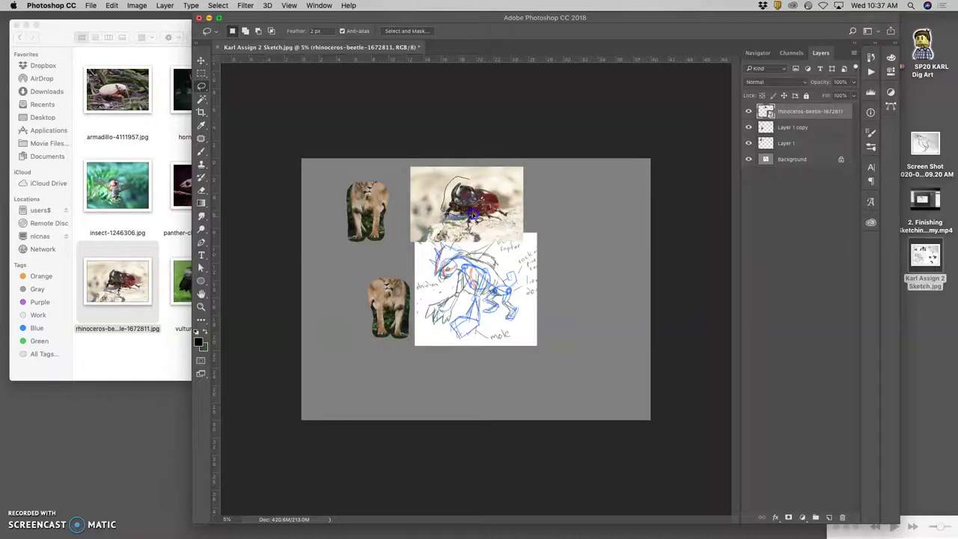
{"action": "mouse_move", "coordinate": [474, 179]}
{"action": "left_mouse_down"}
{"action": "mouse_move", "coordinate": [446, 206]}
{"action": "mouse_move", "coordinate": [467, 198]}
{"action": "left_mouse_up"}
{"action": "key", "text": "ctrl+j"}
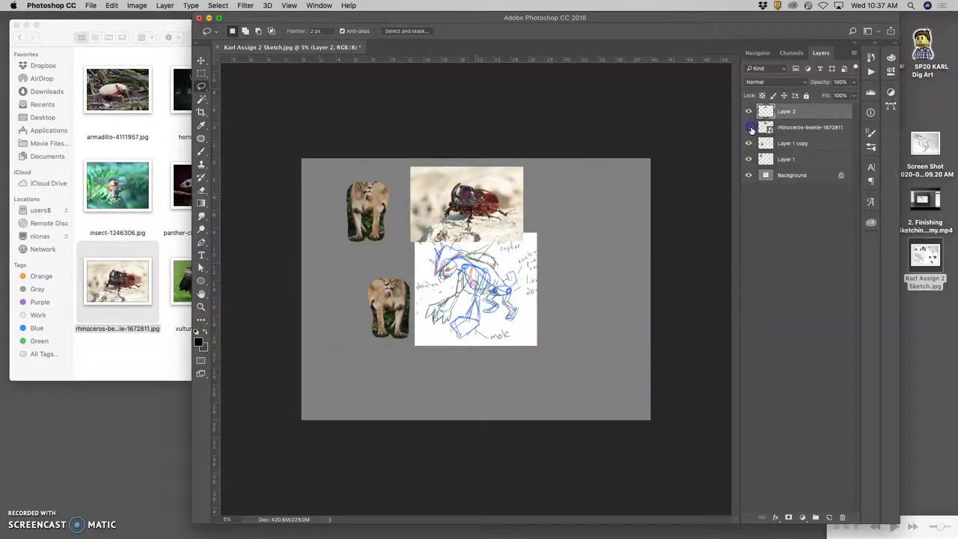
{"action": "left_click", "coordinate": [748, 127]}
{"action": "key", "text": "Delete"}
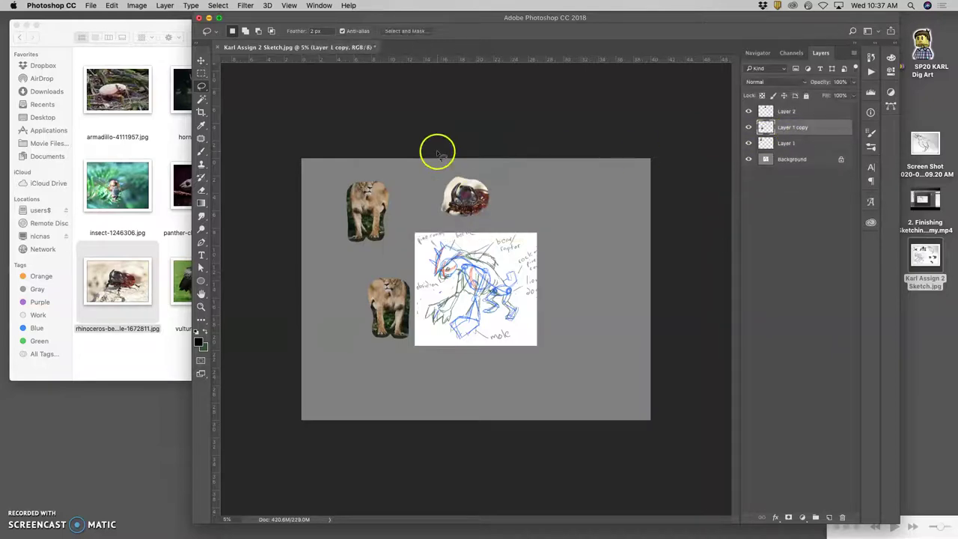
{"action": "left_click", "coordinate": [154, 171]}
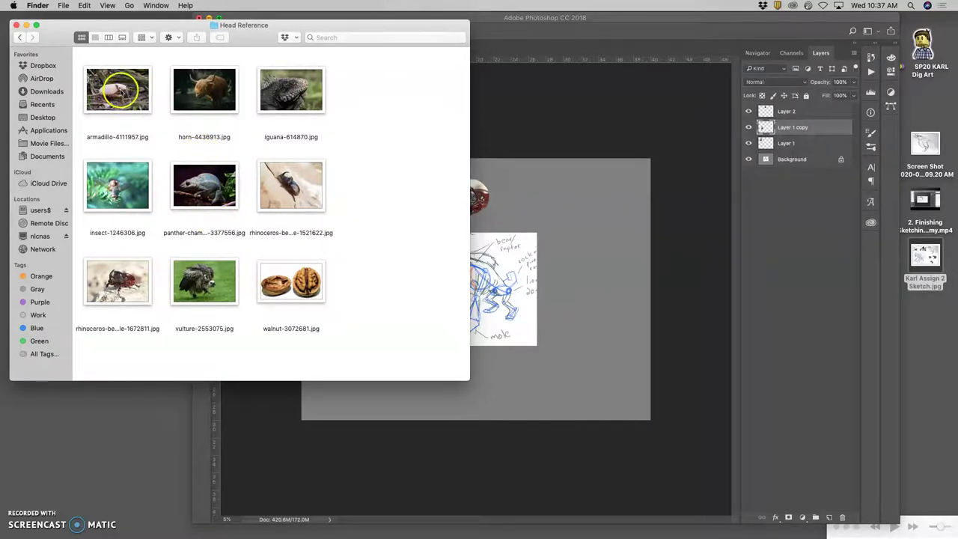
{"action": "left_click", "coordinate": [146, 99]}
Place the armadillo photo mirrored horizontally and tilted about -25°
{"action": "left_click_drag", "start_coordinate": [122, 93], "coordinate": [572, 254]}
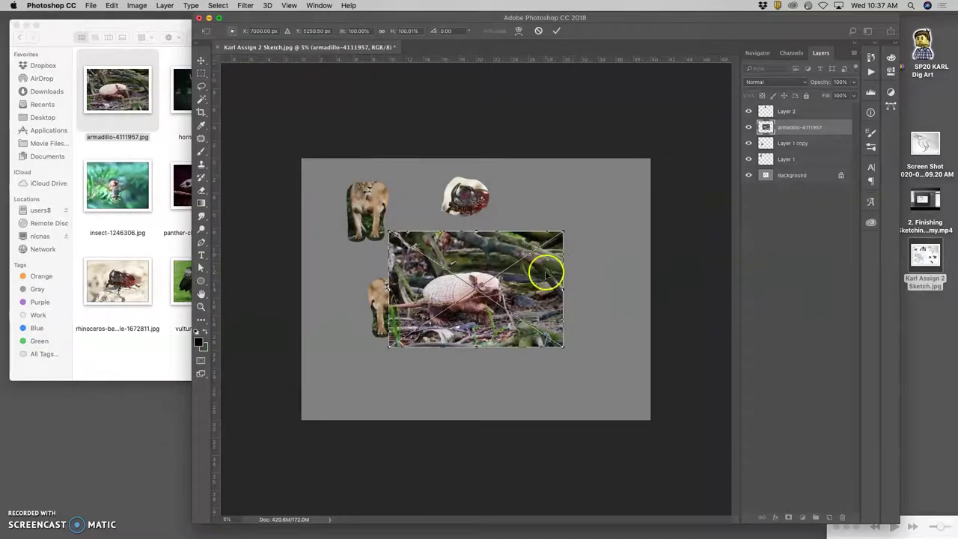
{"action": "right_click", "coordinate": [530, 279]}
{"action": "left_click", "coordinate": [563, 393]}
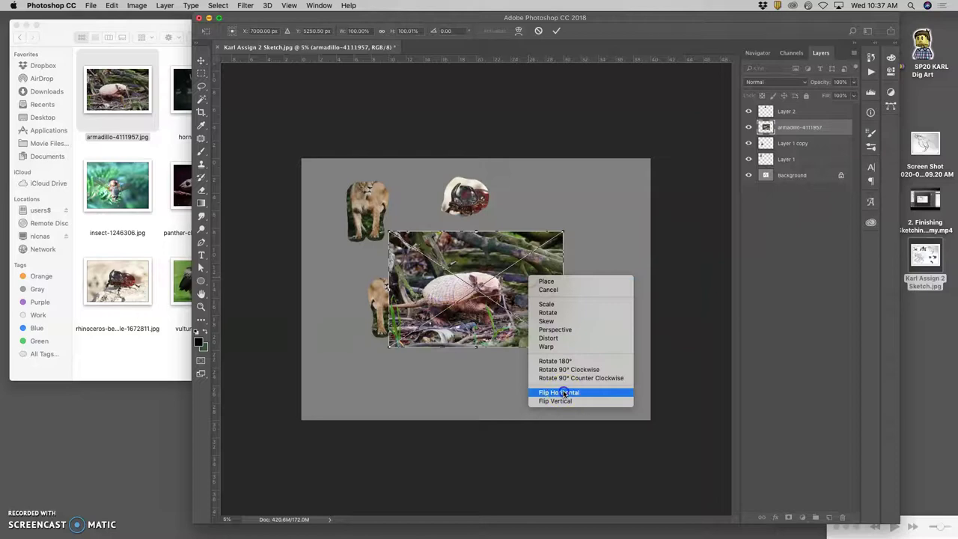
{"action": "mouse_move", "coordinate": [507, 306]}
{"action": "left_mouse_down"}
{"action": "mouse_move", "coordinate": [541, 368]}
{"action": "mouse_move", "coordinate": [533, 353]}
{"action": "left_mouse_up"}
{"action": "left_click_drag", "start_coordinate": [599, 284], "coordinate": [563, 258]}
{"action": "left_click", "coordinate": [533, 323]}
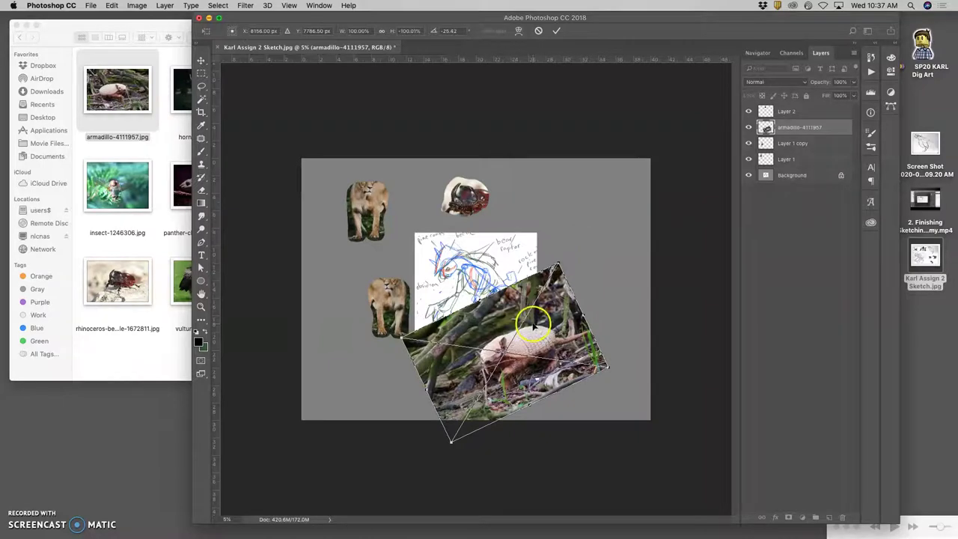
{"action": "double_click", "coordinate": [536, 329]}
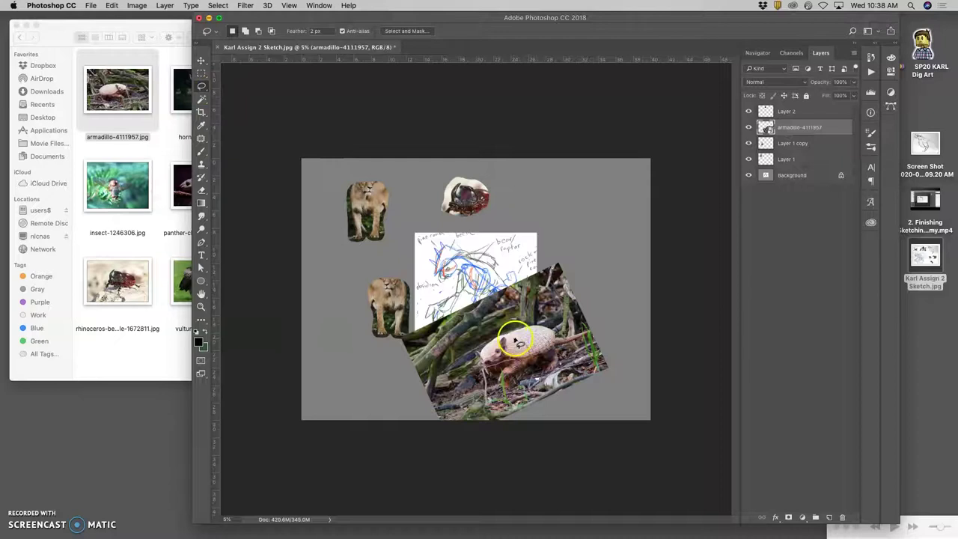
Copy a cut-out of the armadillo onto Layer 3 and delete the full photo layer
{"action": "left_click", "coordinate": [516, 342]}
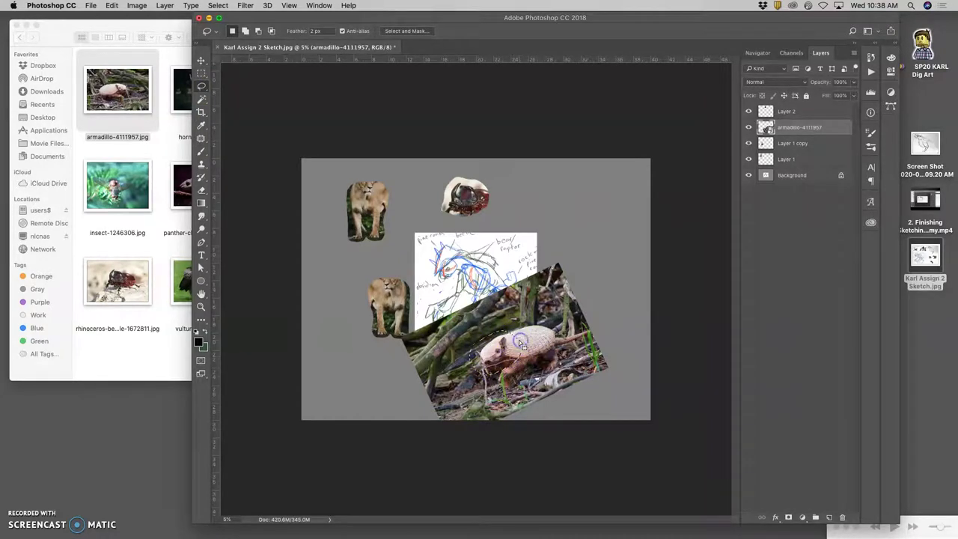
{"action": "key", "text": "ctrl+j"}
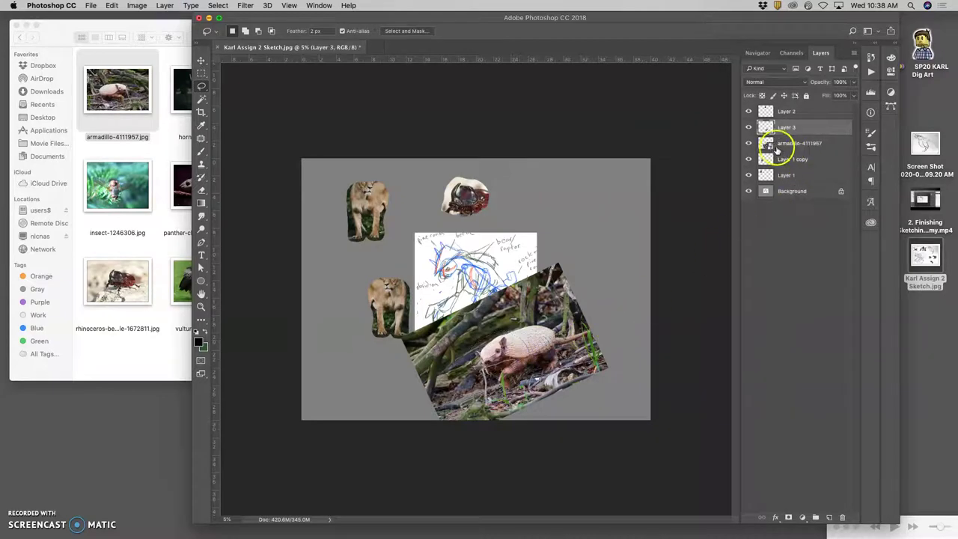
{"action": "left_click", "coordinate": [784, 143]}
{"action": "key", "text": "Delete"}
{"action": "left_click", "coordinate": [508, 379]}
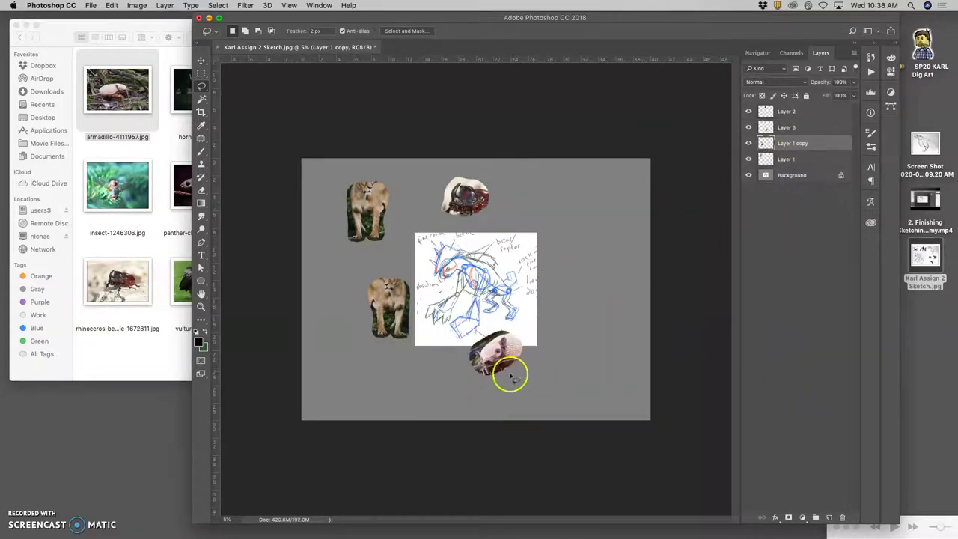
{"action": "left_click", "coordinate": [103, 116]}
Move the armadillo cut-out to the canvas's upper right
{"action": "left_click", "coordinate": [201, 60]}
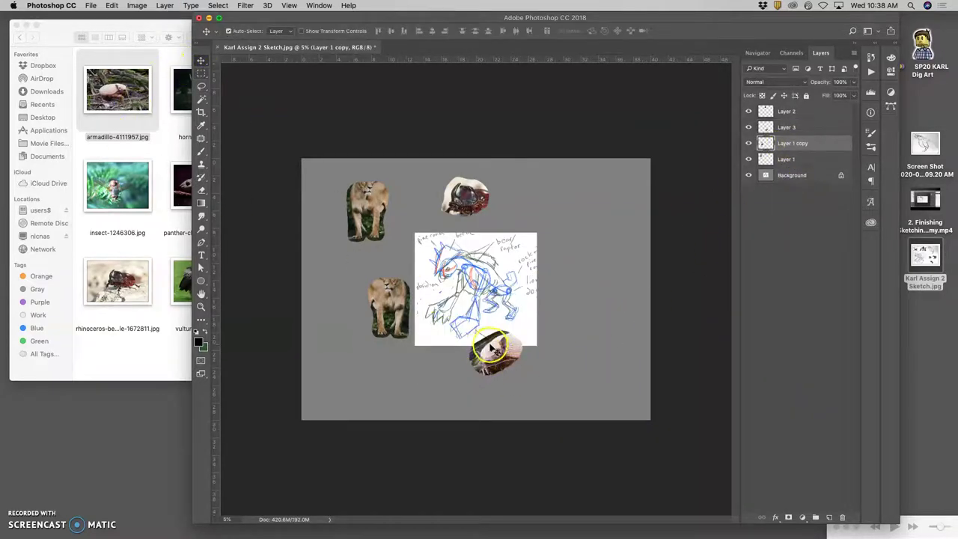
{"action": "mouse_move", "coordinate": [499, 351]}
{"action": "left_mouse_down"}
{"action": "mouse_move", "coordinate": [476, 358]}
{"action": "mouse_move", "coordinate": [454, 268]}
{"action": "mouse_move", "coordinate": [582, 216]}
{"action": "left_mouse_up"}
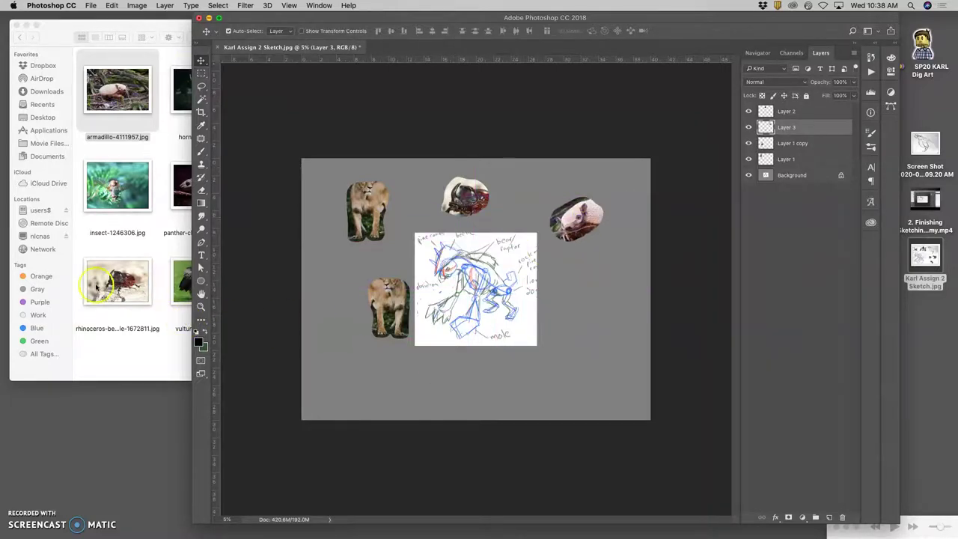
{"action": "left_click", "coordinate": [139, 247]}
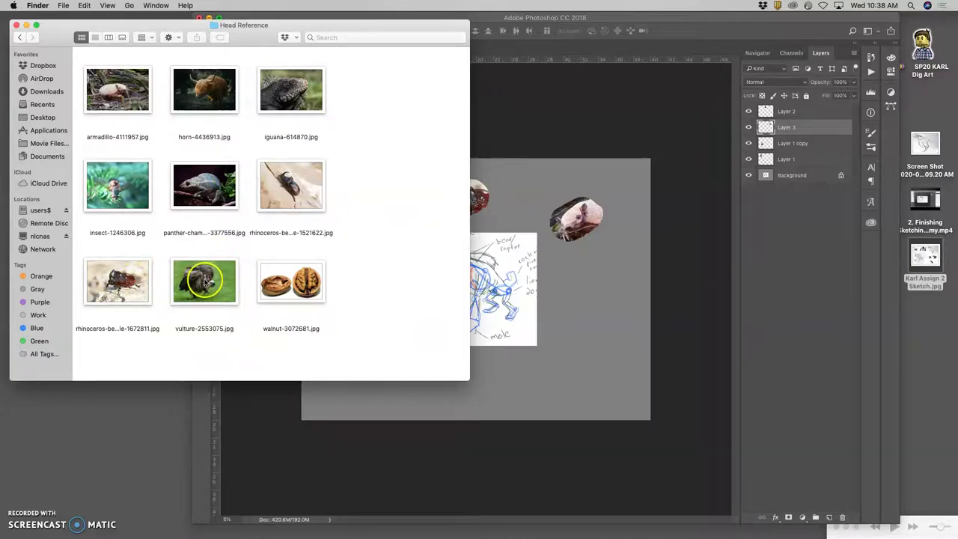
Place the vulture photo and flip it horizontally so it faces left
{"action": "left_click_drag", "start_coordinate": [204, 281], "coordinate": [528, 330]}
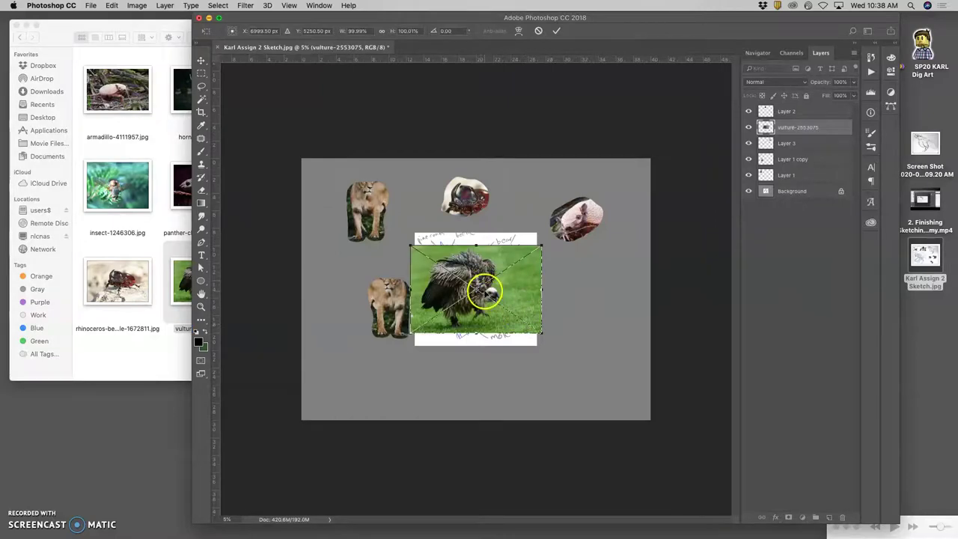
{"action": "scroll", "coordinate": [484, 291], "scroll_direction": "up", "scroll_amount": 4}
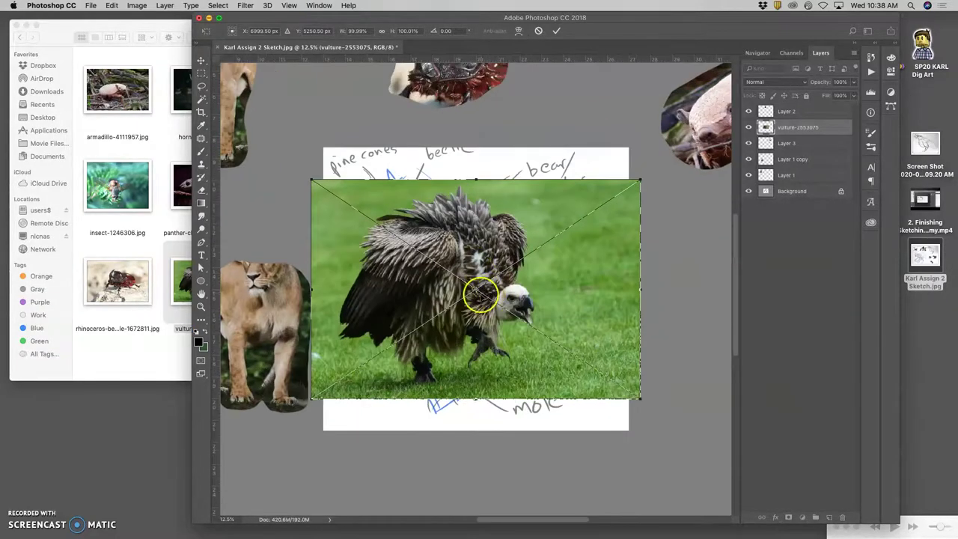
{"action": "right_click", "coordinate": [494, 271]}
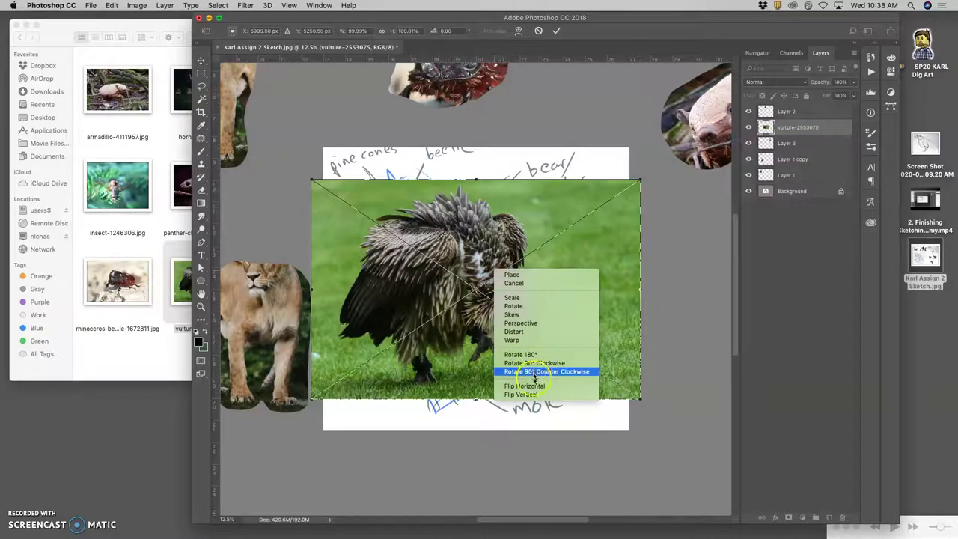
{"action": "left_click", "coordinate": [532, 386]}
{"action": "double_click", "coordinate": [488, 291]}
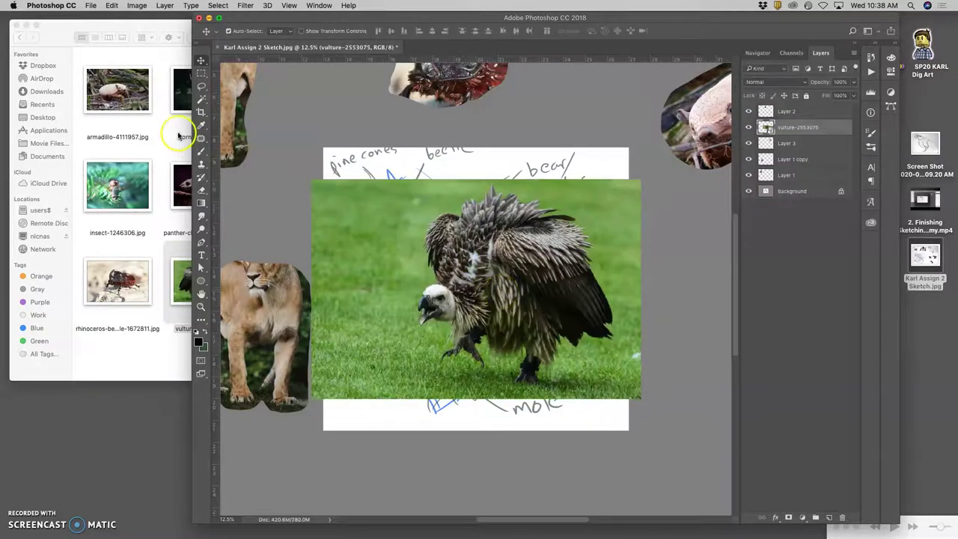
Lasso a rough outline of the vulture and copy it onto new Layer 4
{"action": "left_click", "coordinate": [201, 85]}
{"action": "mouse_move", "coordinate": [483, 188]}
{"action": "left_mouse_down"}
{"action": "mouse_move", "coordinate": [497, 189]}
{"action": "mouse_move", "coordinate": [470, 191]}
{"action": "left_mouse_up"}
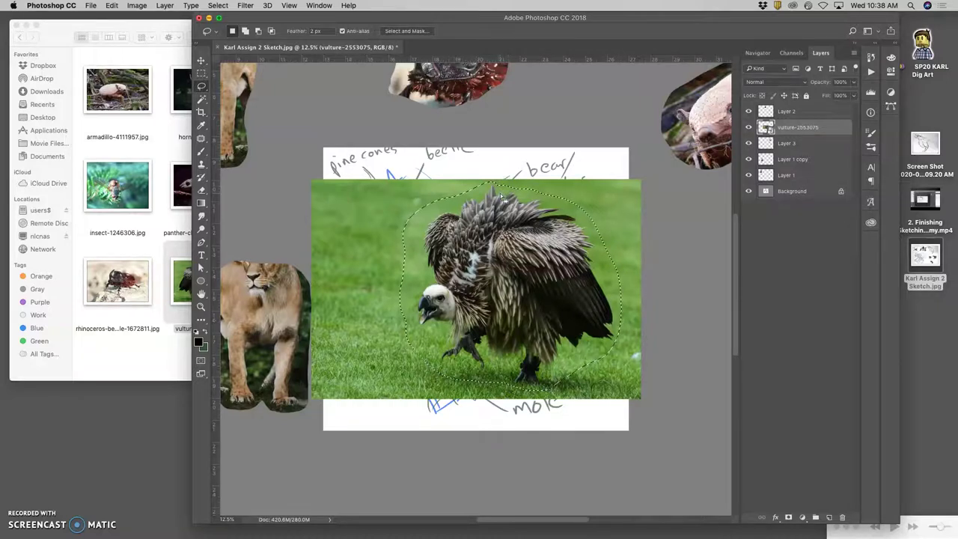
{"action": "key", "text": "super+j"}
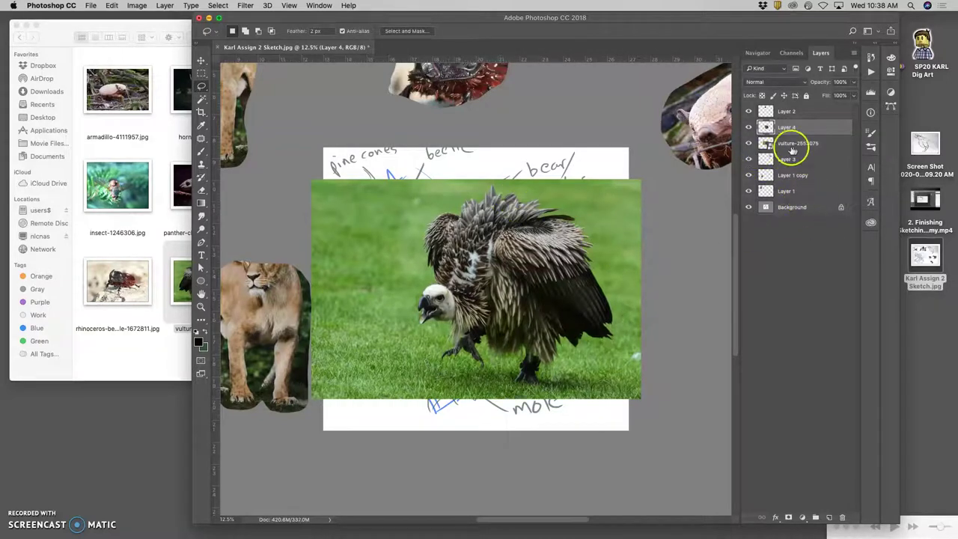
Delete the full vulture photo layer and make Layer 4 active with the Magic Wand
{"action": "left_click", "coordinate": [792, 151]}
{"action": "key", "text": "Delete"}
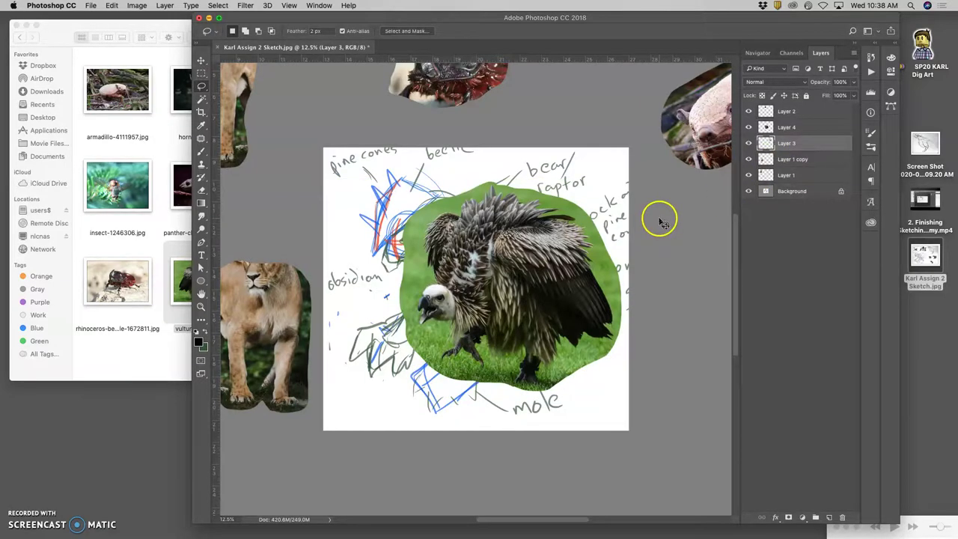
{"action": "scroll", "coordinate": [660, 221], "scroll_direction": "up", "scroll_amount": 4}
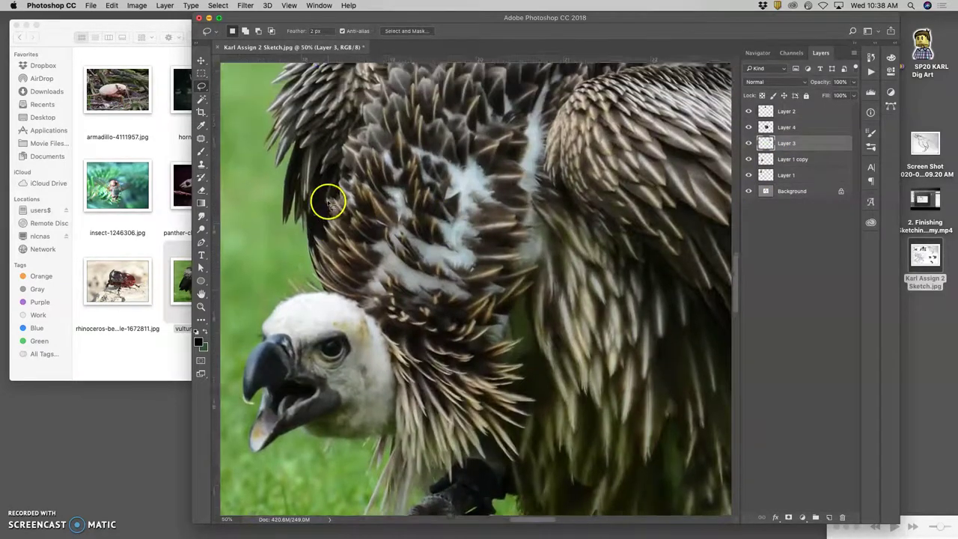
{"action": "scroll", "coordinate": [328, 202], "scroll_direction": "up", "scroll_amount": 4}
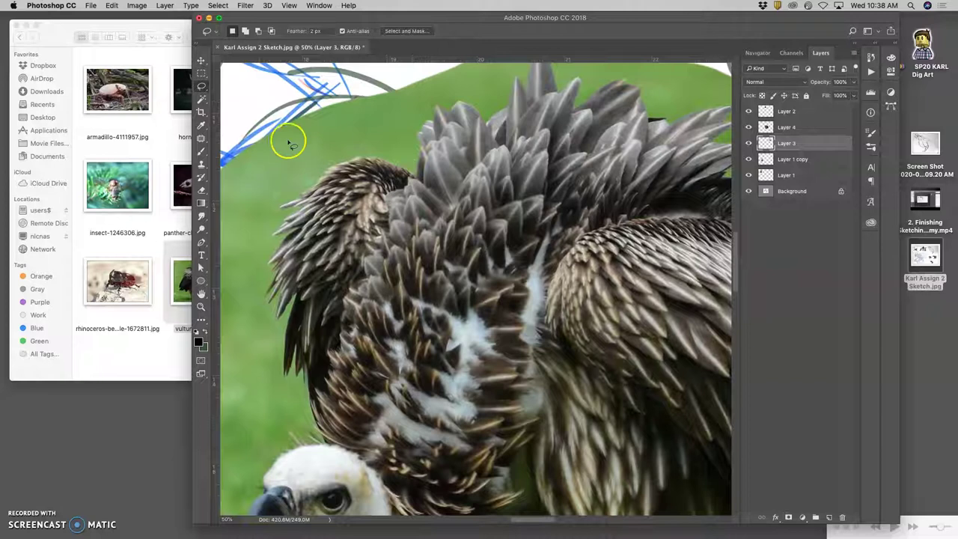
{"action": "left_click", "coordinate": [202, 100]}
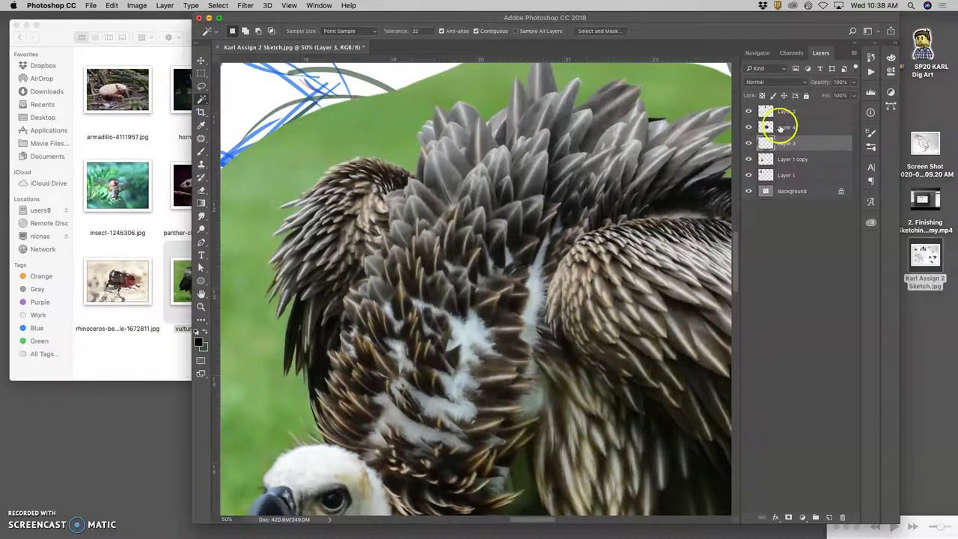
{"action": "left_click", "coordinate": [786, 126]}
{"action": "left_click", "coordinate": [748, 126]}
{"action": "left_click", "coordinate": [748, 127]}
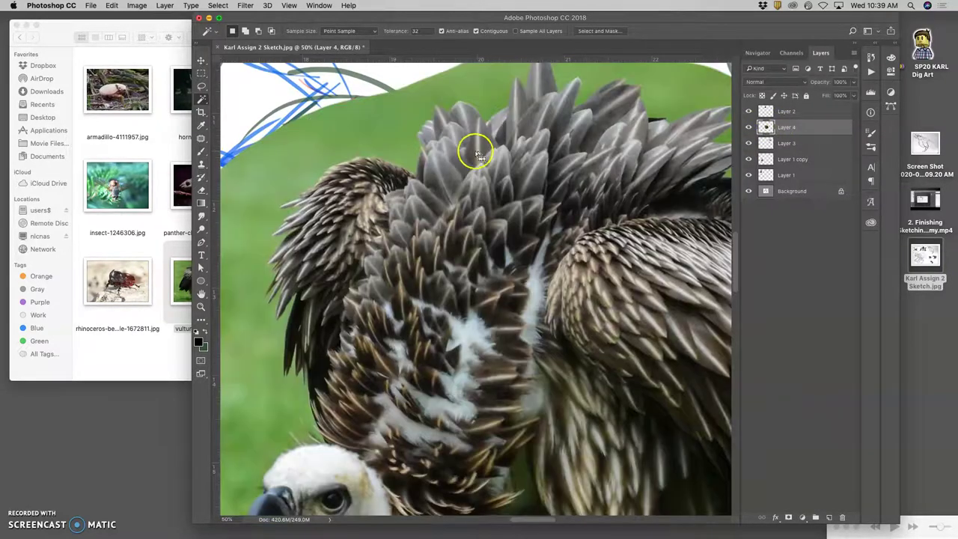
Magic-wand select the green background around the vulture, including specks between the feather tips
{"action": "left_click", "coordinate": [387, 139]}
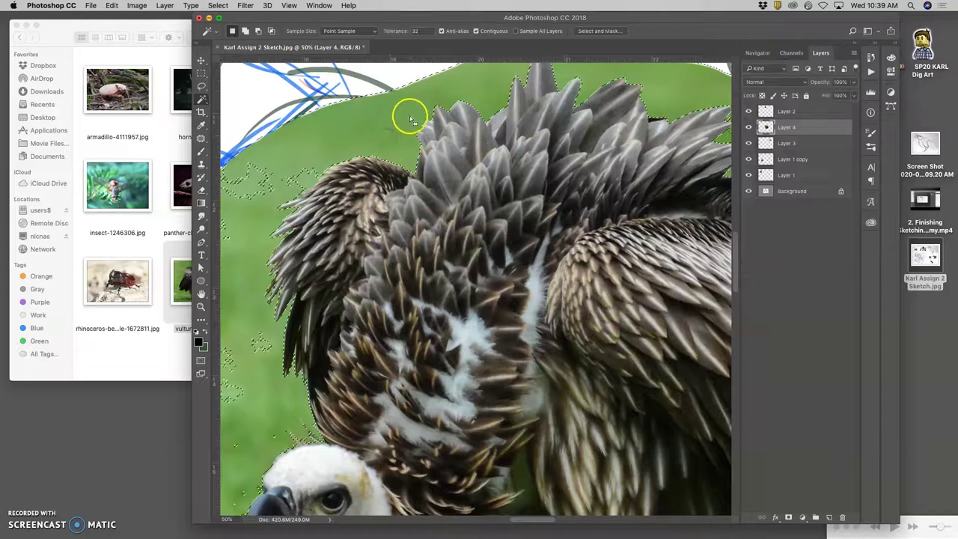
{"action": "scroll", "coordinate": [404, 128], "scroll_direction": "up", "scroll_amount": 5}
{"action": "scroll", "coordinate": [449, 149], "scroll_direction": "right", "scroll_amount": 5}
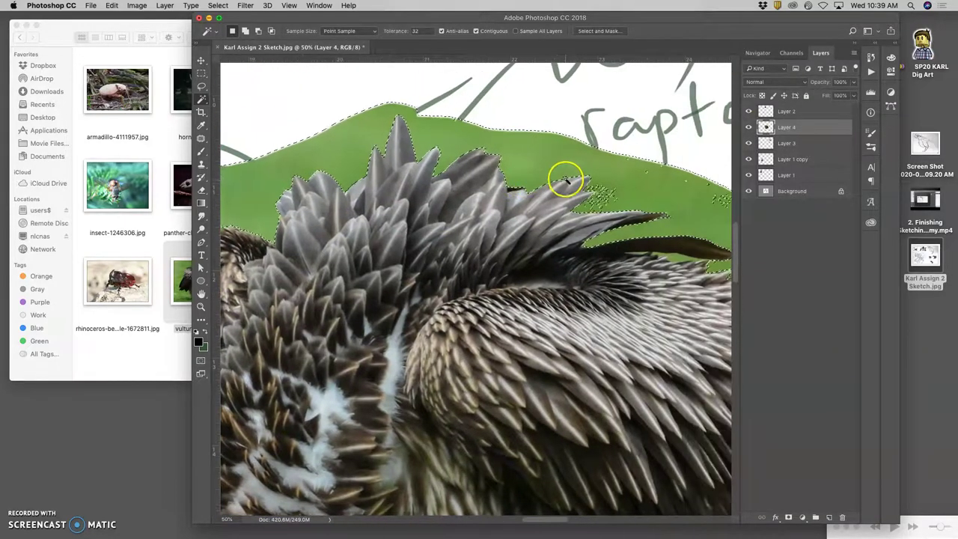
{"action": "left_click", "coordinate": [602, 200], "text": "shift"}
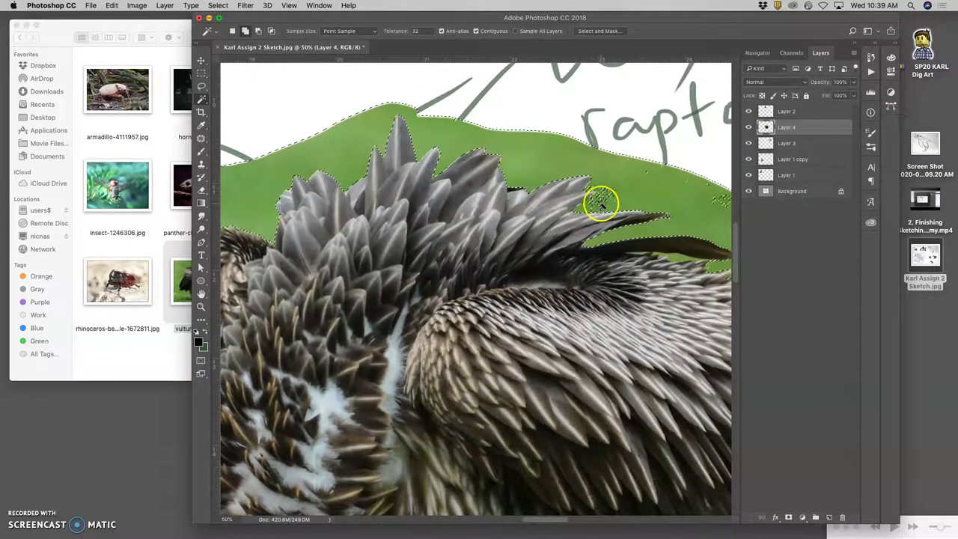
{"action": "scroll", "coordinate": [633, 203], "scroll_direction": "right", "scroll_amount": 5}
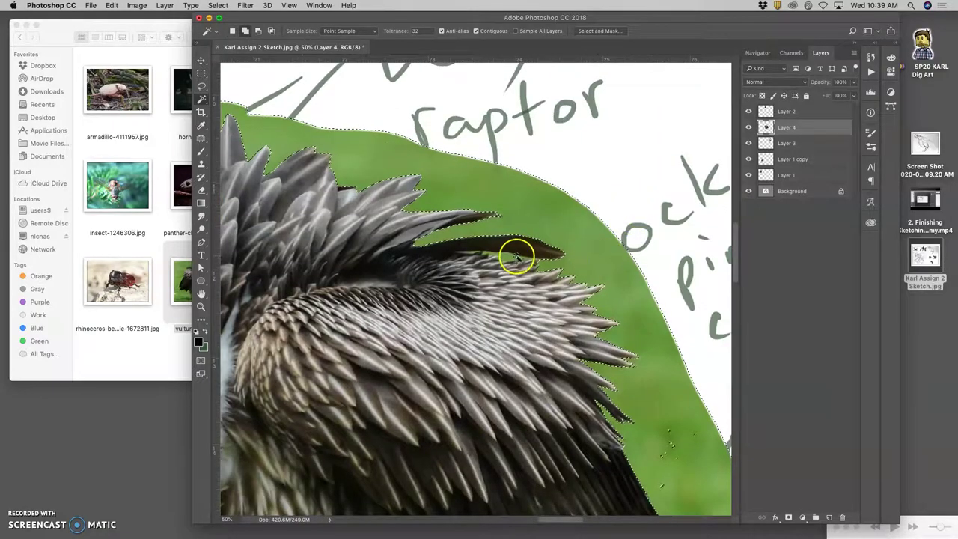
{"action": "left_click", "coordinate": [476, 252], "text": "shift"}
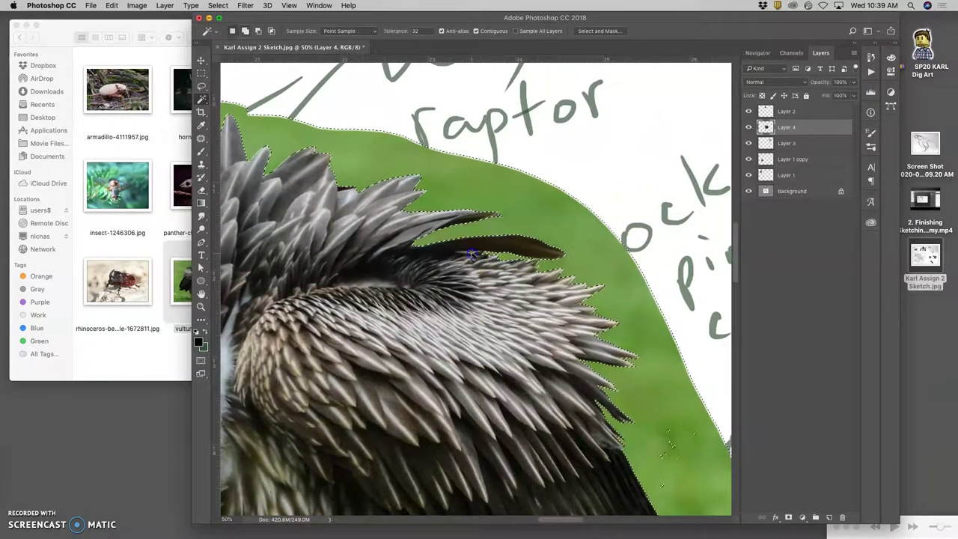
{"action": "left_click", "coordinate": [500, 256], "text": "shift"}
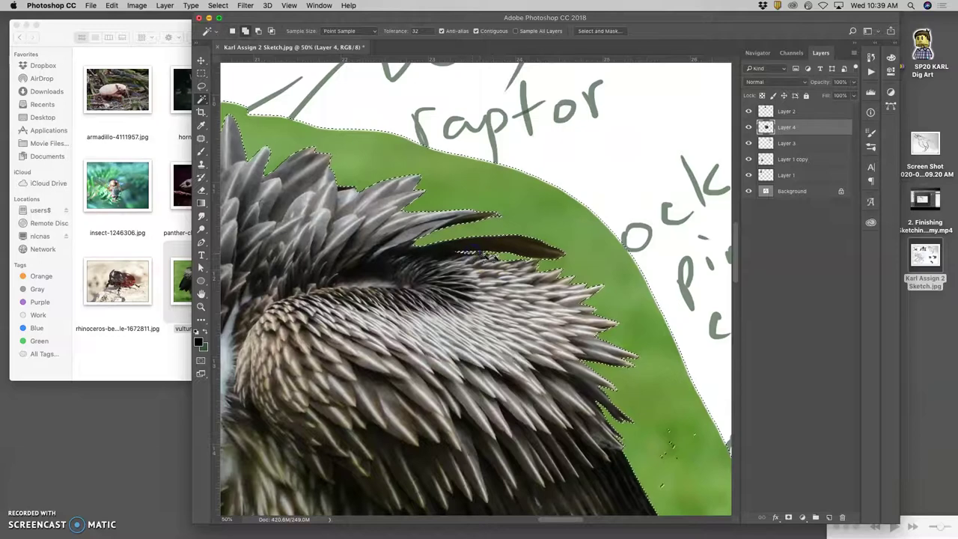
{"action": "left_click", "coordinate": [613, 340], "text": "shift"}
{"action": "left_click", "coordinate": [651, 406], "text": "shift"}
{"action": "left_click", "coordinate": [672, 440], "text": "shift"}
{"action": "left_click", "coordinate": [662, 462], "text": "shift"}
Add the grass patches below the wing and beside the vulture's foot to the selection
{"action": "scroll", "coordinate": [659, 453], "scroll_direction": "down", "scroll_amount": 5}
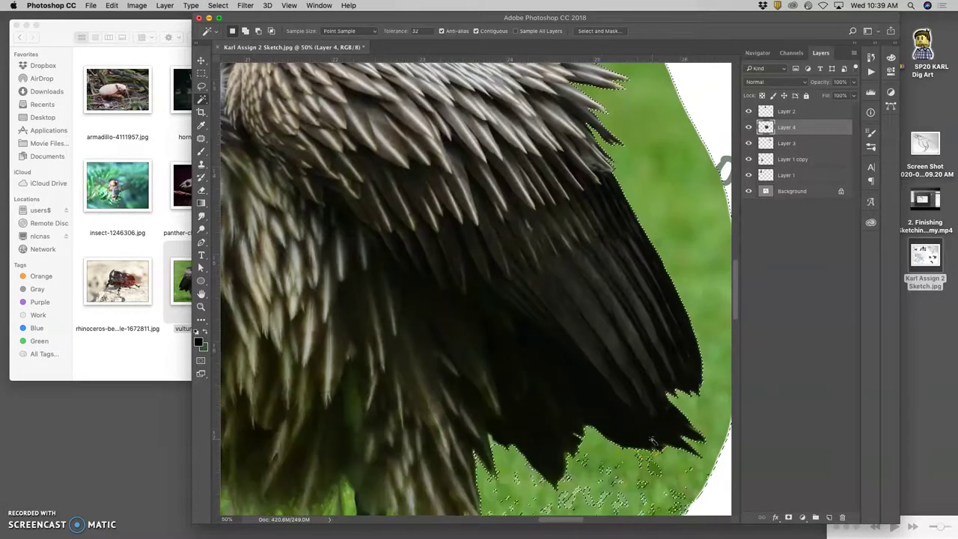
{"action": "scroll", "coordinate": [635, 437], "scroll_direction": "down", "scroll_amount": 2}
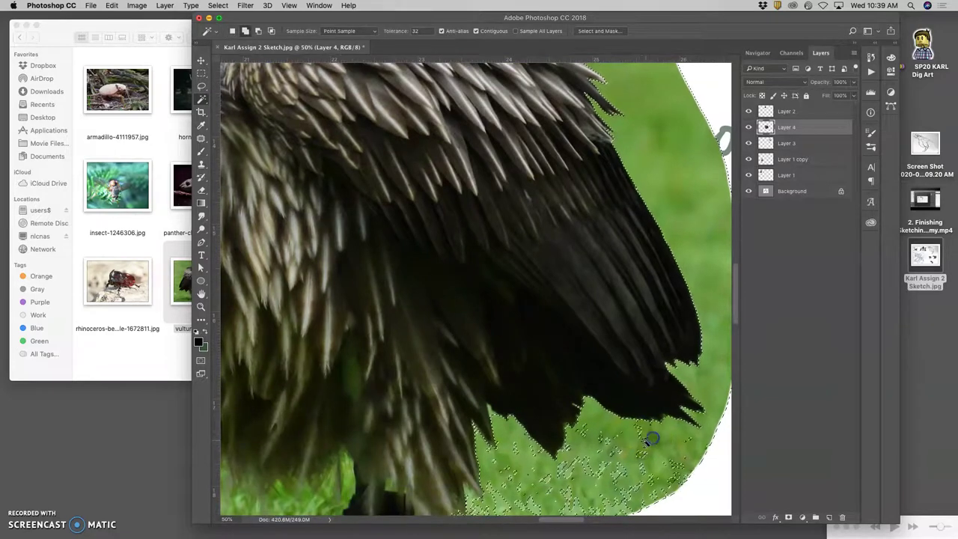
{"action": "left_click", "coordinate": [604, 438], "text": "shift"}
{"action": "left_click", "coordinate": [568, 446], "text": "shift"}
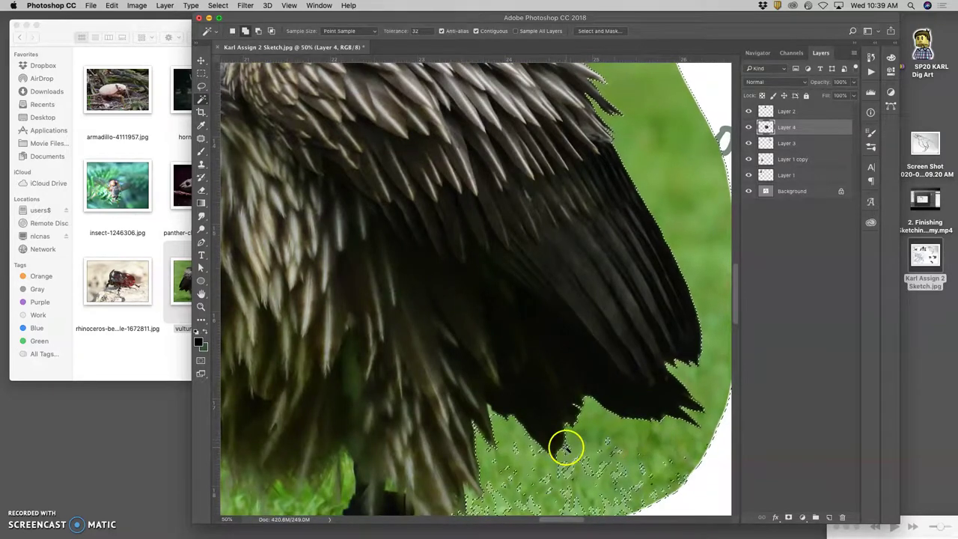
{"action": "left_click", "coordinate": [537, 449], "text": "shift"}
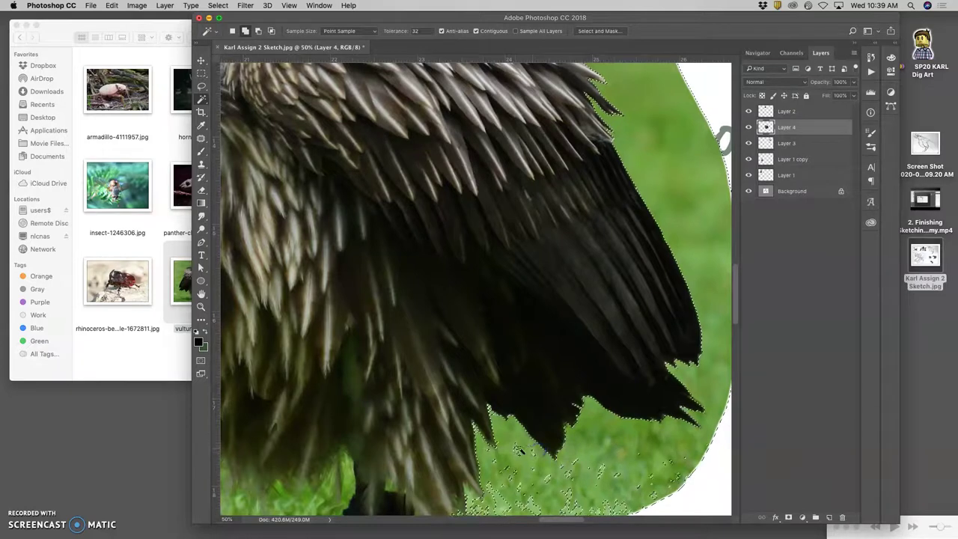
{"action": "left_click", "coordinate": [515, 448], "text": "shift"}
{"action": "left_click", "coordinate": [488, 451], "text": "shift"}
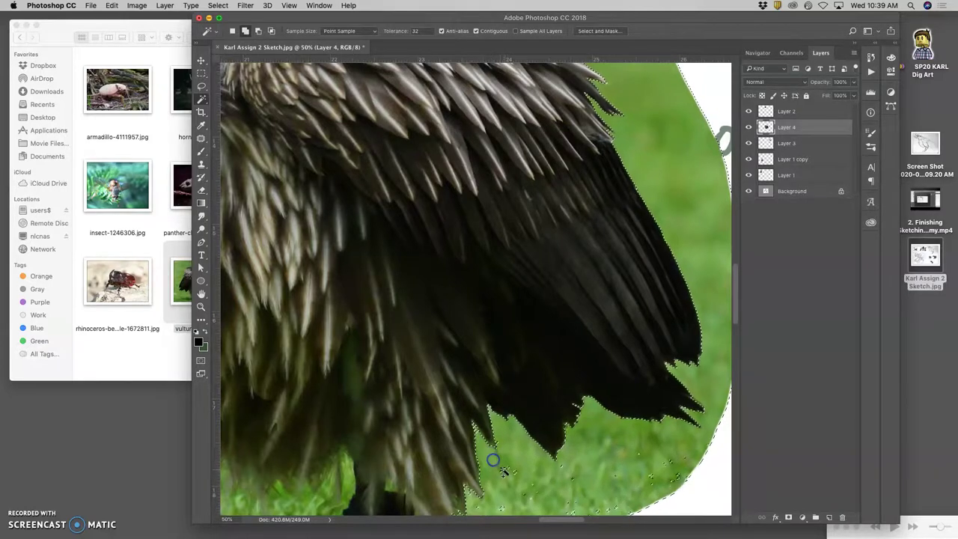
{"action": "left_click", "coordinate": [505, 470], "text": "shift"}
{"action": "scroll", "coordinate": [509, 464], "scroll_direction": "down", "scroll_amount": 5}
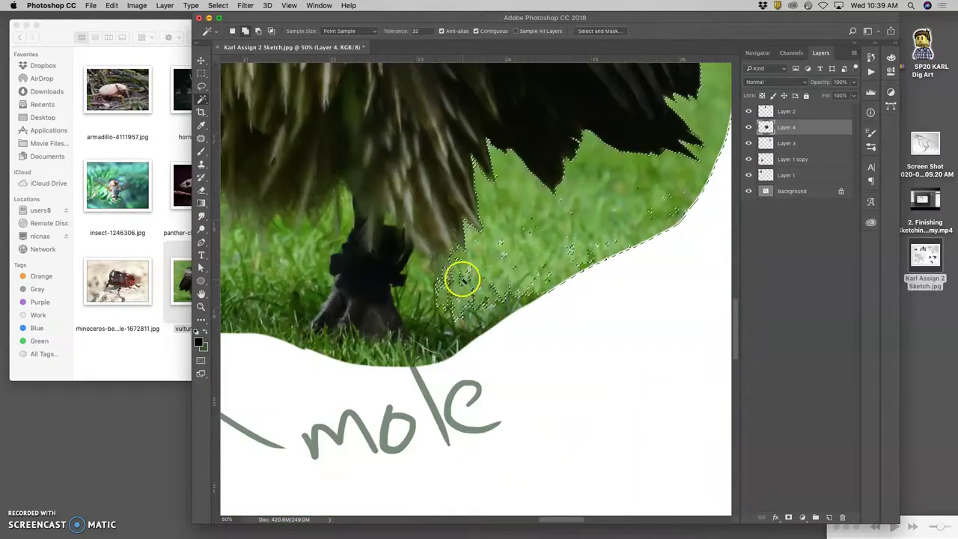
{"action": "left_click", "coordinate": [474, 231], "text": "shift"}
{"action": "left_click", "coordinate": [501, 253], "text": "shift"}
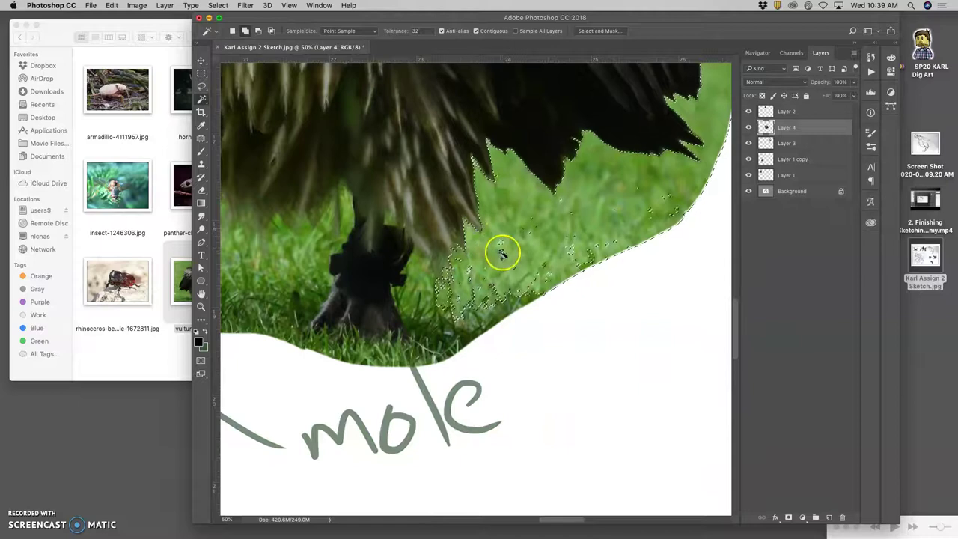
{"action": "left_click", "coordinate": [574, 256], "text": "shift"}
{"action": "left_click", "coordinate": [595, 249], "text": "shift"}
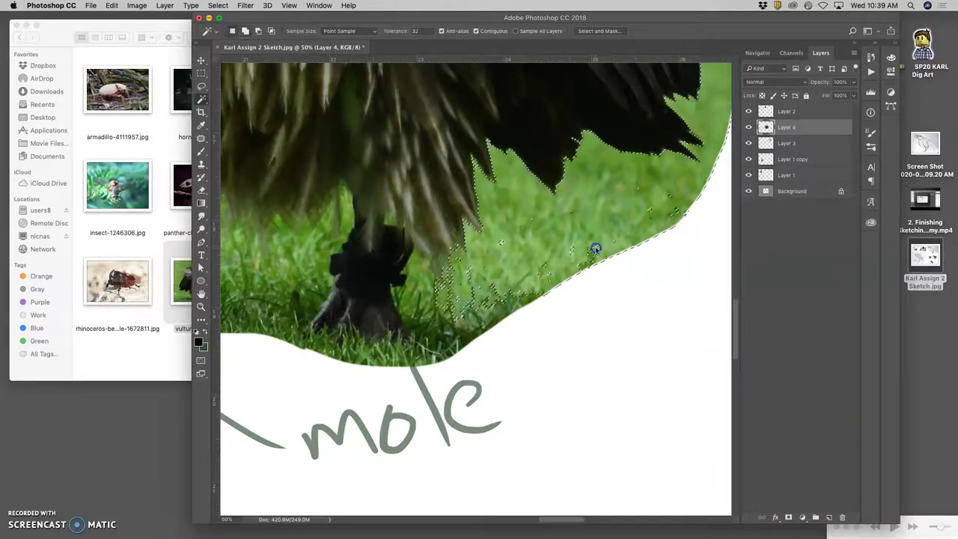
{"action": "left_click", "coordinate": [201, 86]}
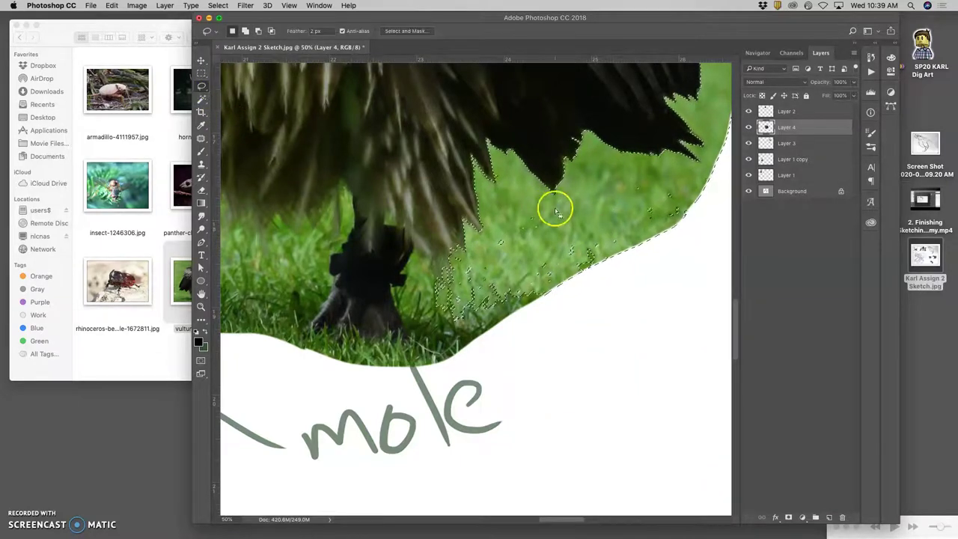
Lasso the remaining grass near the crest and left of the vulture, then delete the green background
{"action": "left_click_drag", "start_coordinate": [717, 191], "coordinate": [681, 186]}
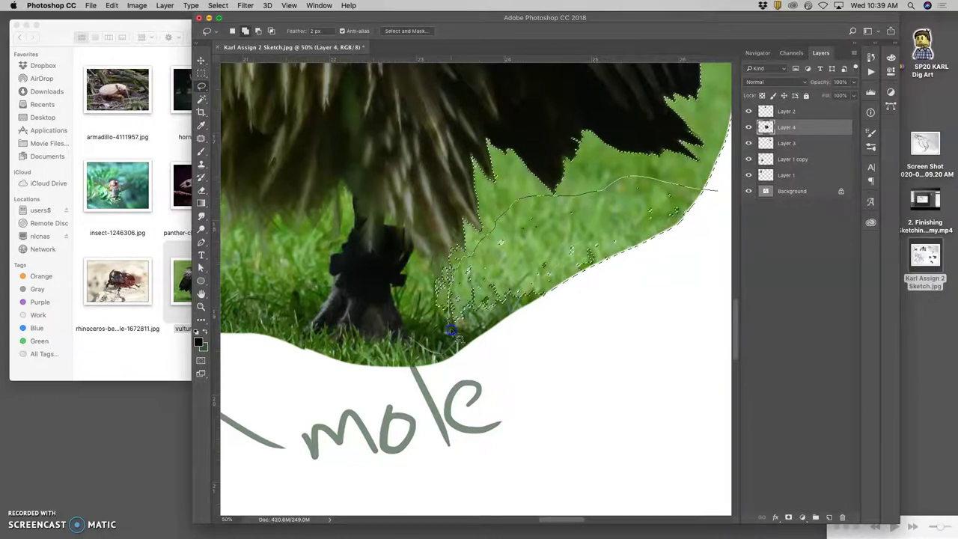
{"action": "mouse_move", "coordinate": [451, 330]}
{"action": "left_mouse_down"}
{"action": "mouse_move", "coordinate": [721, 262]}
{"action": "mouse_move", "coordinate": [625, 242]}
{"action": "left_mouse_up"}
{"action": "scroll", "coordinate": [620, 246], "scroll_direction": "up", "scroll_amount": 10}
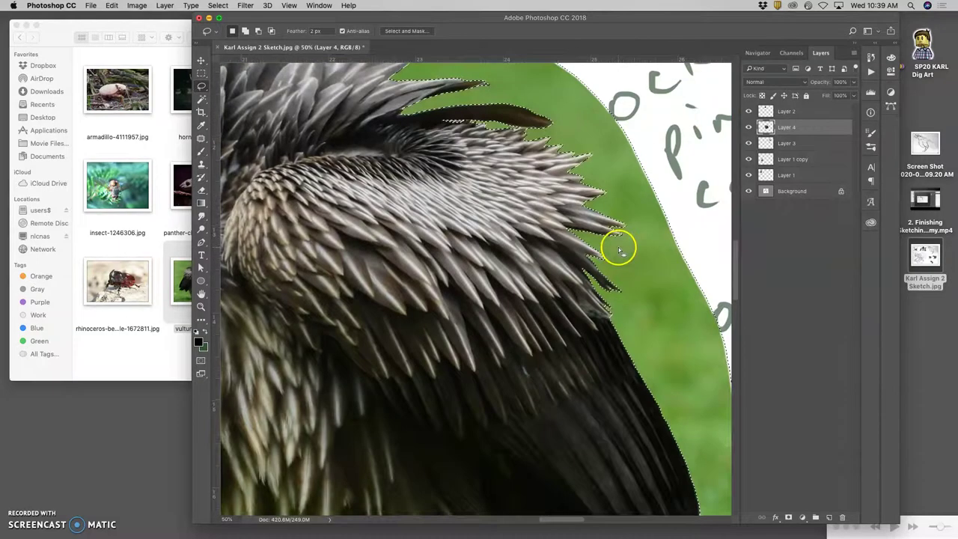
{"action": "scroll", "coordinate": [577, 242], "scroll_direction": "up", "scroll_amount": 3}
{"action": "scroll", "coordinate": [577, 242], "scroll_direction": "left", "scroll_amount": 8}
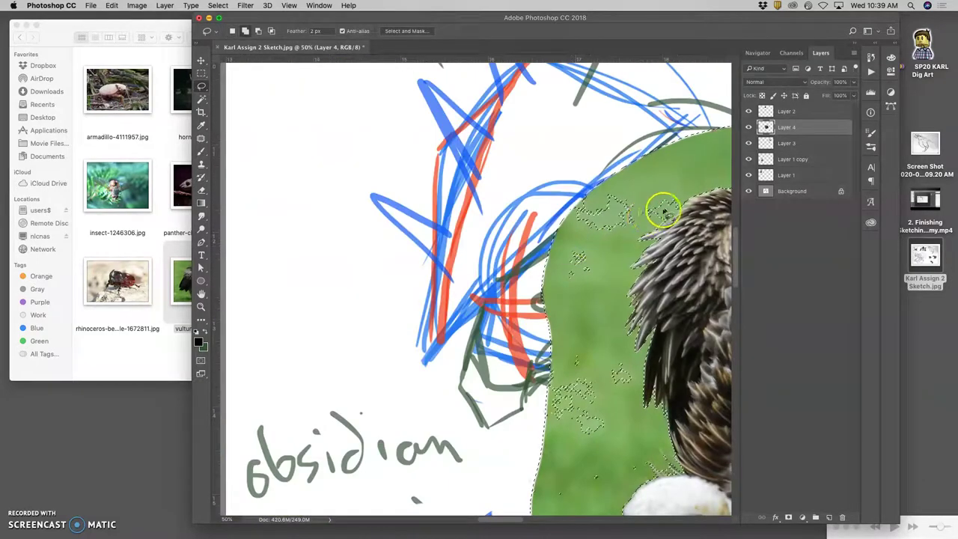
{"action": "mouse_move", "coordinate": [663, 211]}
{"action": "left_mouse_down"}
{"action": "mouse_move", "coordinate": [680, 197]}
{"action": "mouse_move", "coordinate": [679, 208]}
{"action": "left_mouse_up"}
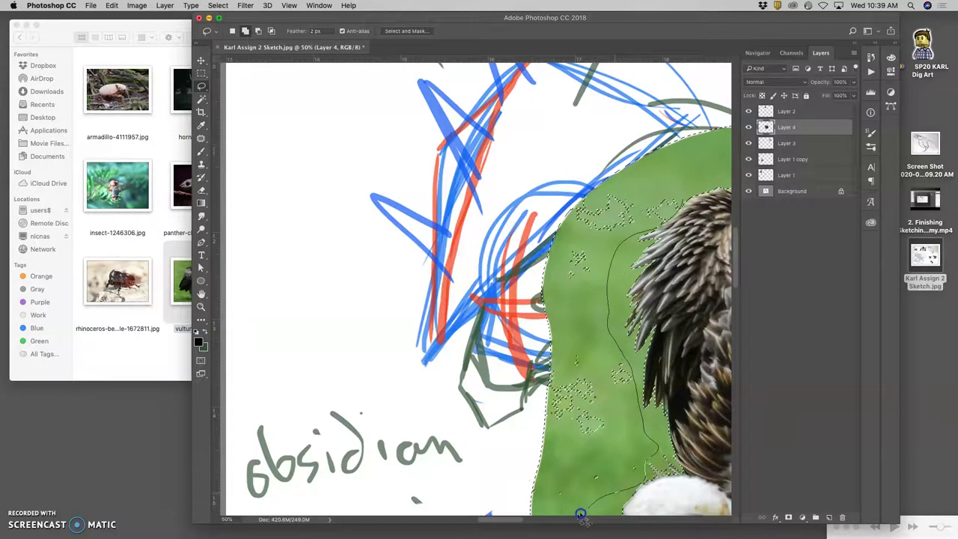
{"action": "mouse_move", "coordinate": [580, 515]}
{"action": "left_mouse_down"}
{"action": "mouse_move", "coordinate": [475, 485]}
{"action": "mouse_move", "coordinate": [470, 202]}
{"action": "mouse_move", "coordinate": [589, 78]}
{"action": "mouse_move", "coordinate": [648, 96]}
{"action": "left_mouse_up"}
{"action": "key", "text": "super+minus"}
{"action": "key", "text": "super+minus"}
{"action": "key", "text": "super+minus"}
{"action": "scroll", "coordinate": [645, 146], "scroll_direction": "right", "scroll_amount": 5}
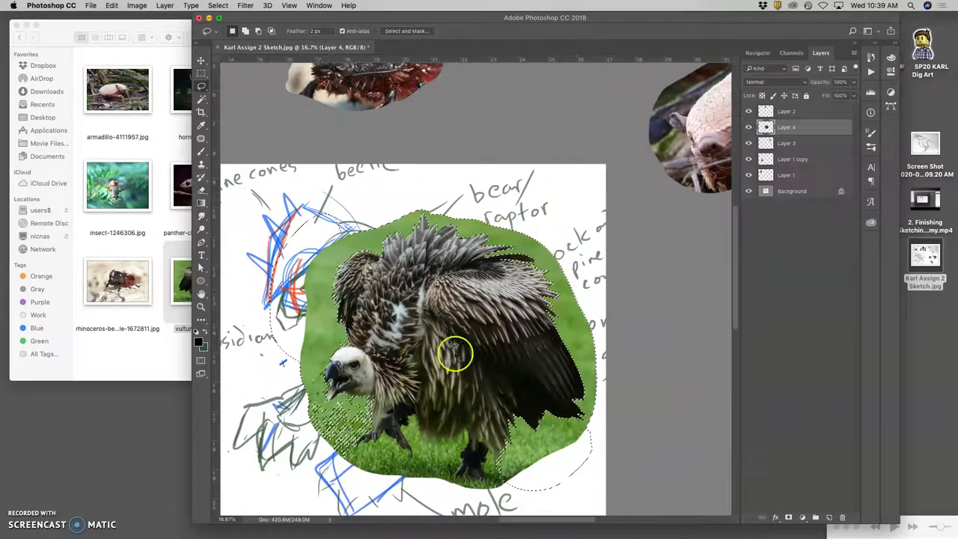
{"action": "key", "text": "Delete"}
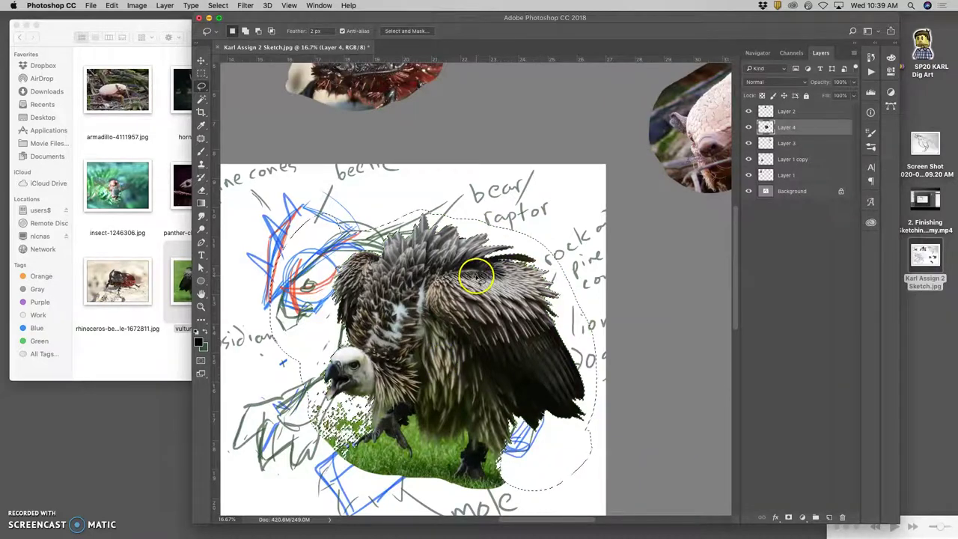
Zoom to 300% on the vulture's feather edges and open Select and Mask
{"action": "key", "text": "super+plus"}
{"action": "key", "text": "super+plus"}
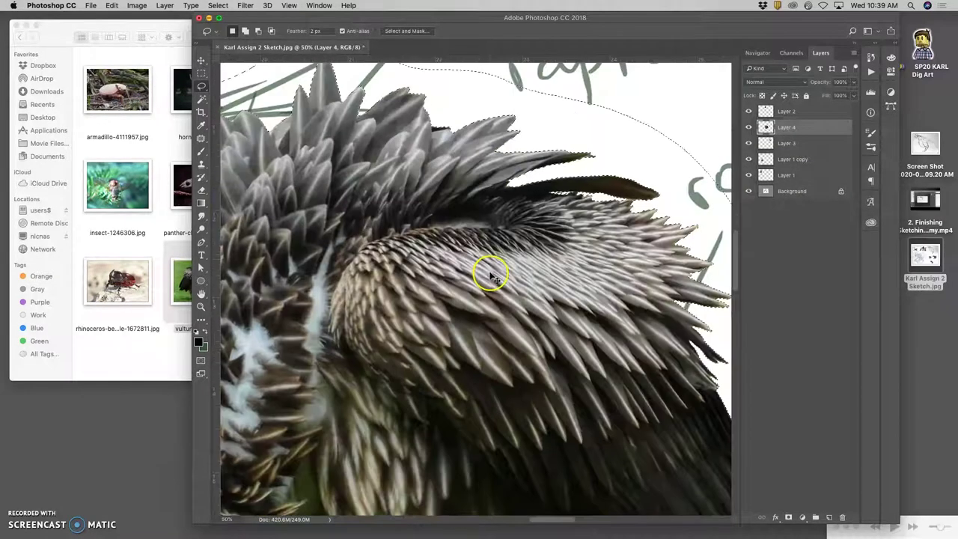
{"action": "key", "text": "super+plus"}
{"action": "key", "text": "super+plus"}
{"action": "key", "text": "super+plus"}
{"action": "key", "text": "super+plus"}
{"action": "key", "text": "super+plus"}
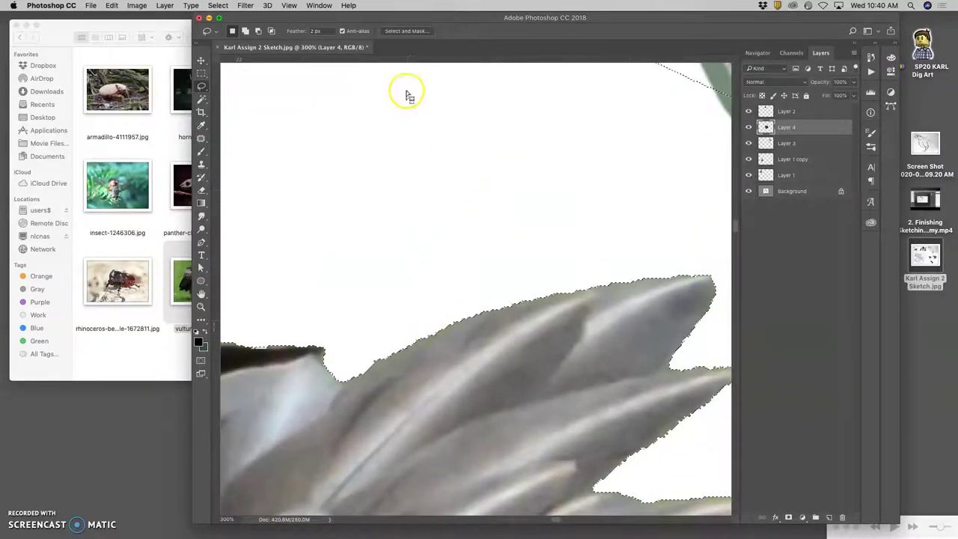
{"action": "left_click", "coordinate": [402, 32]}
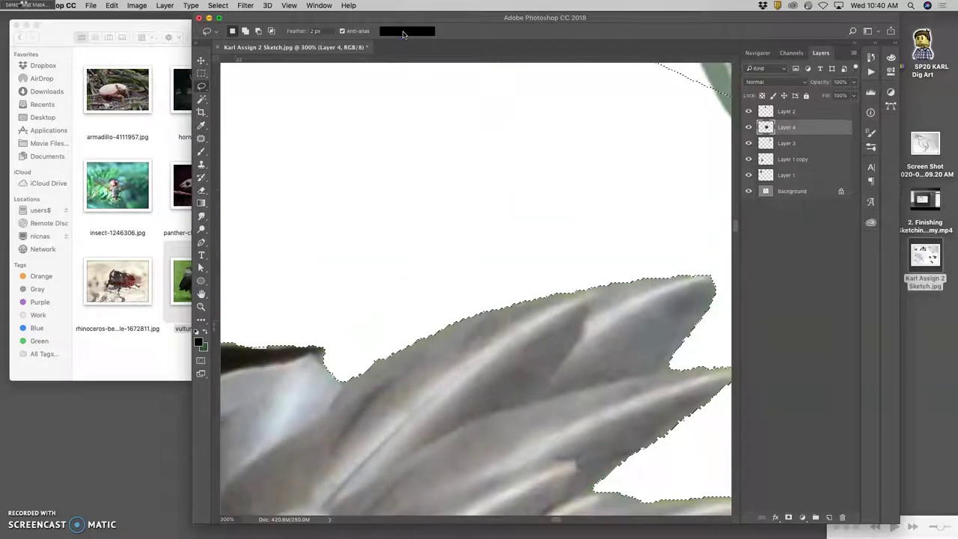